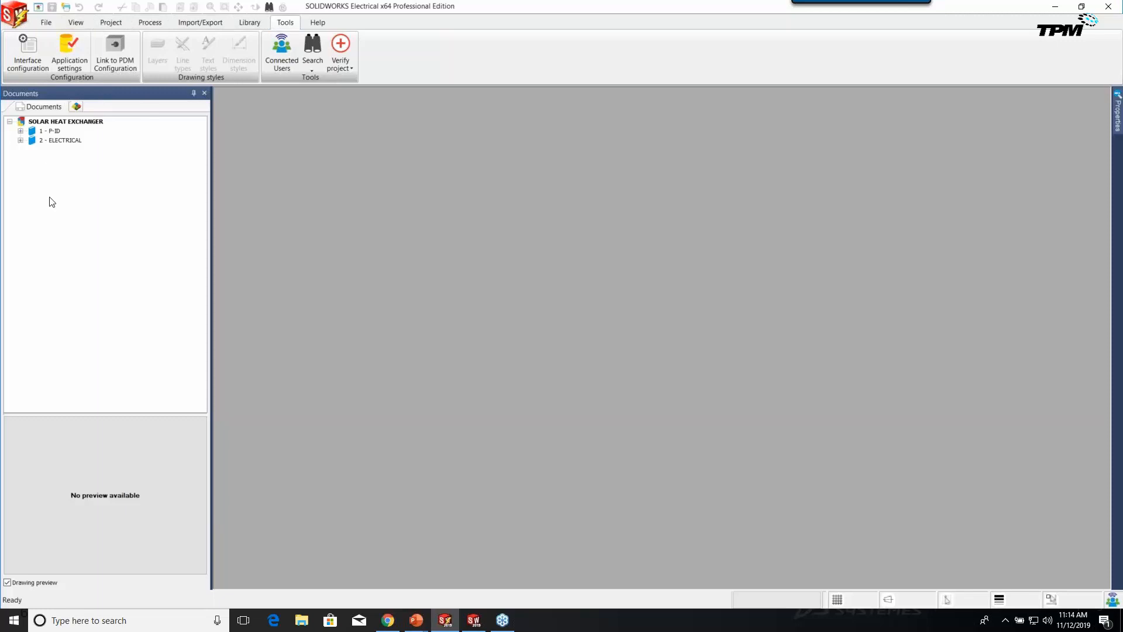
Expand the 1 - P-ID and 2 - ELECTRICAL books of SOLAR HEAT EXCHANGER to list their drawings.
{"action": "left_click", "coordinate": [35, 124]}
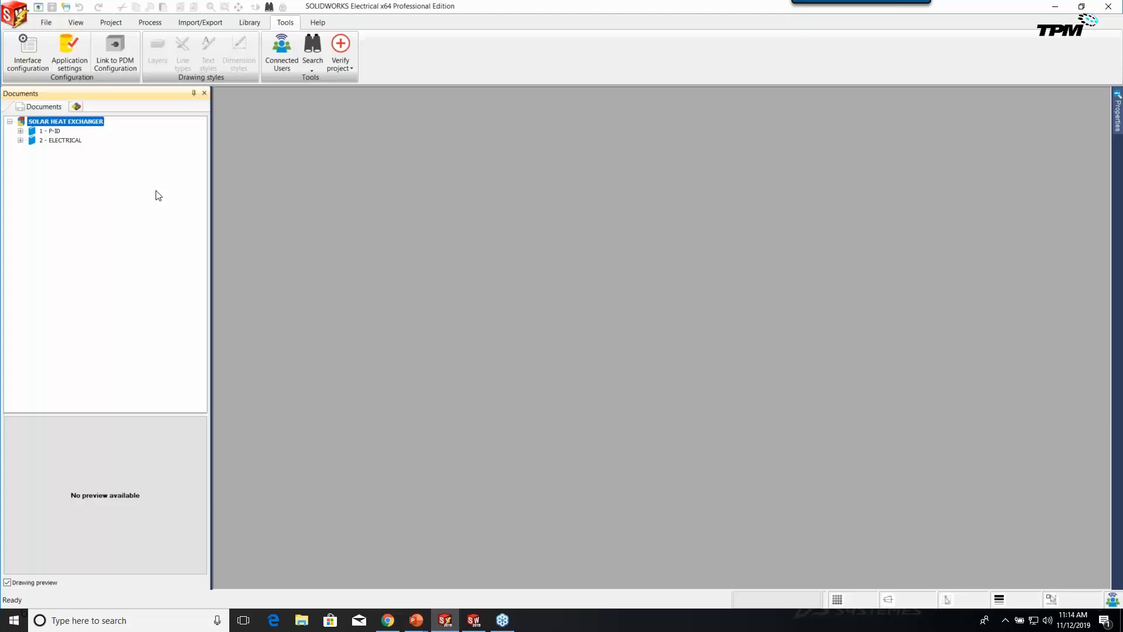
{"action": "left_click", "coordinate": [20, 131]}
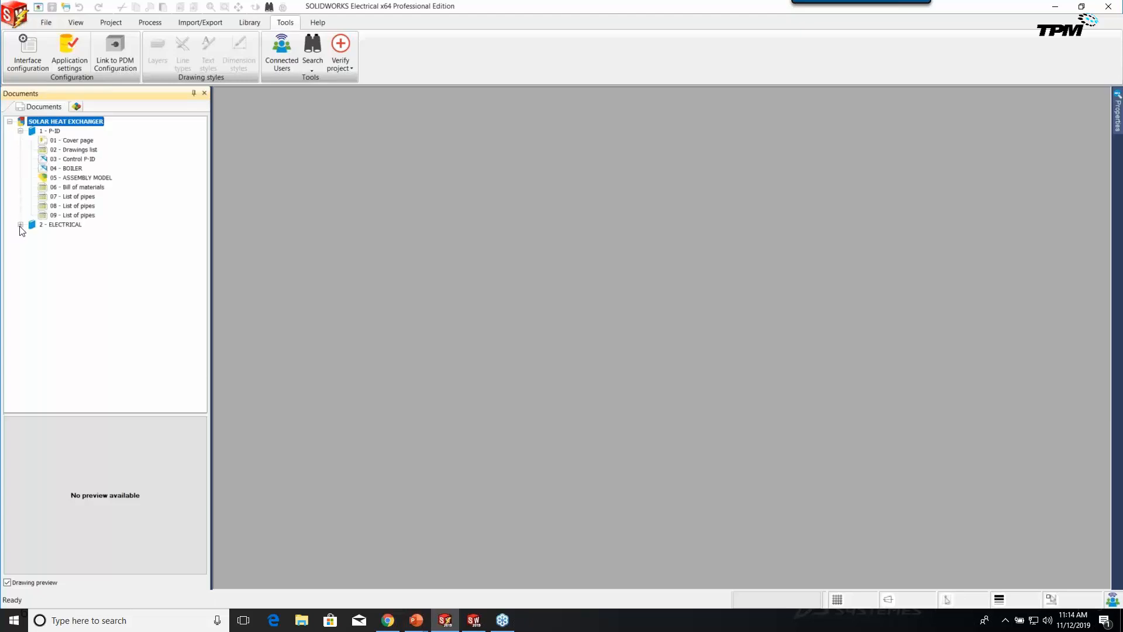
{"action": "left_click", "coordinate": [20, 224]}
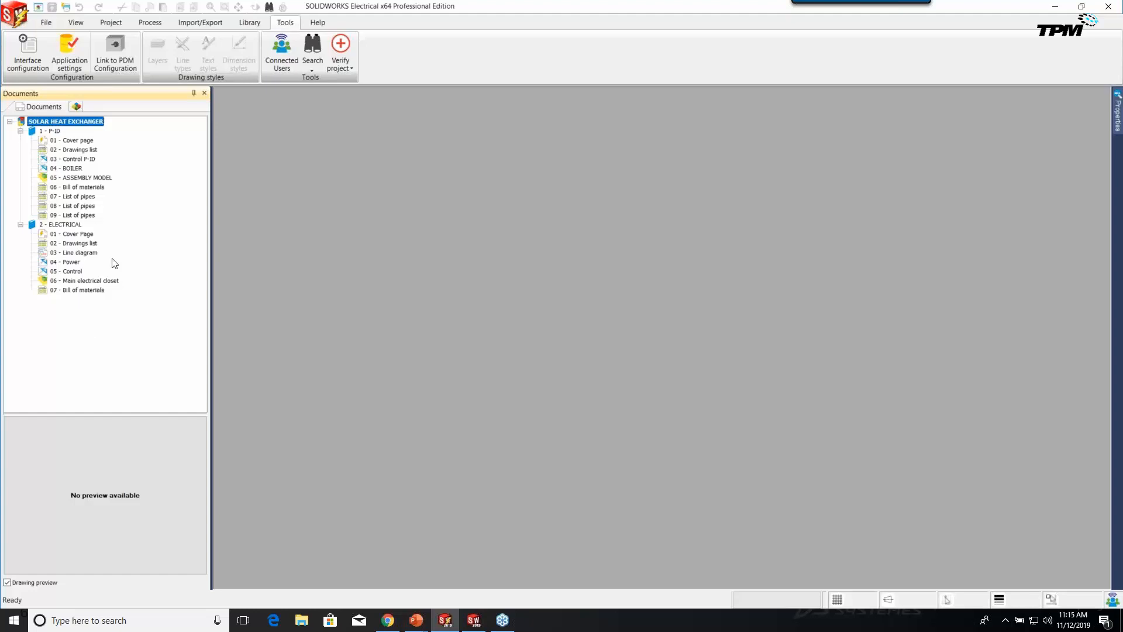
{"action": "left_click", "coordinate": [52, 132]}
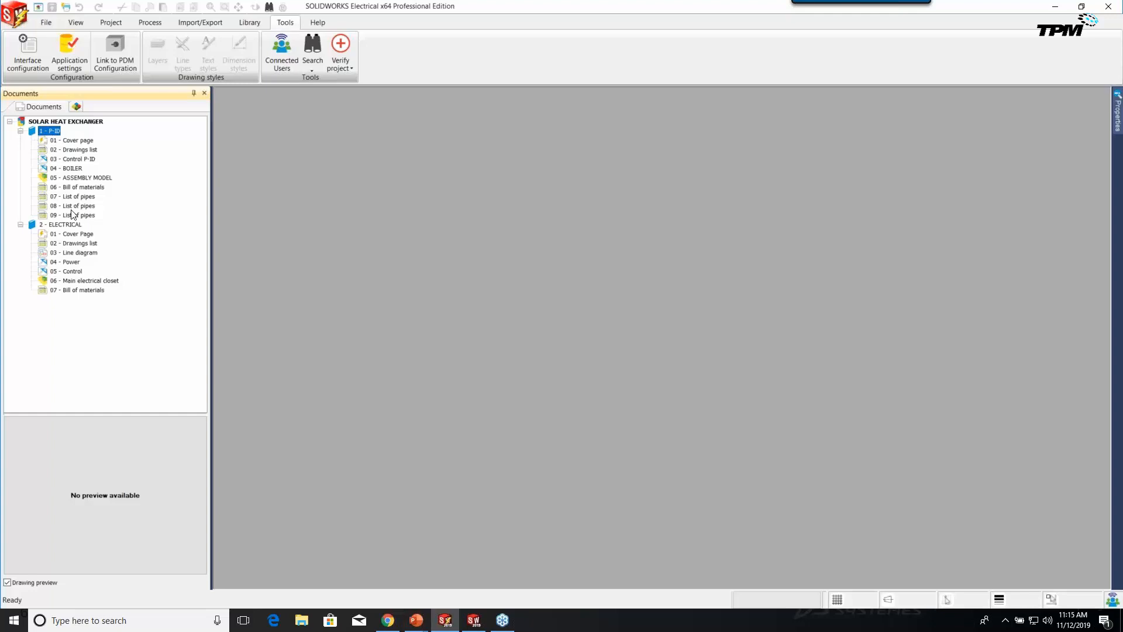
{"action": "left_click", "coordinate": [42, 227]}
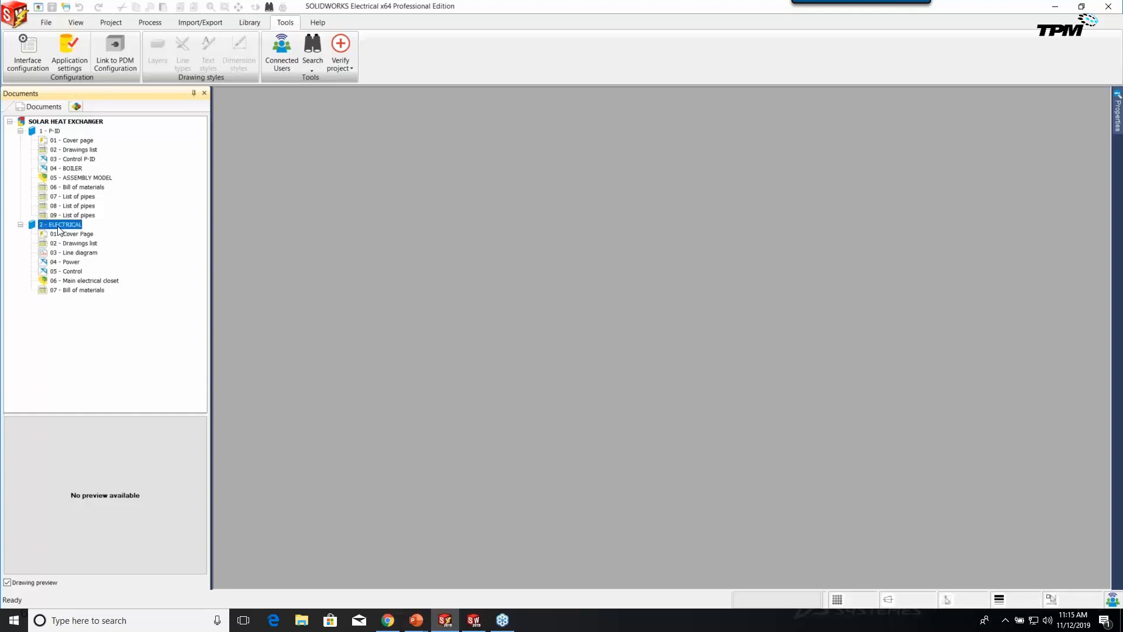
{"action": "left_click", "coordinate": [67, 144]}
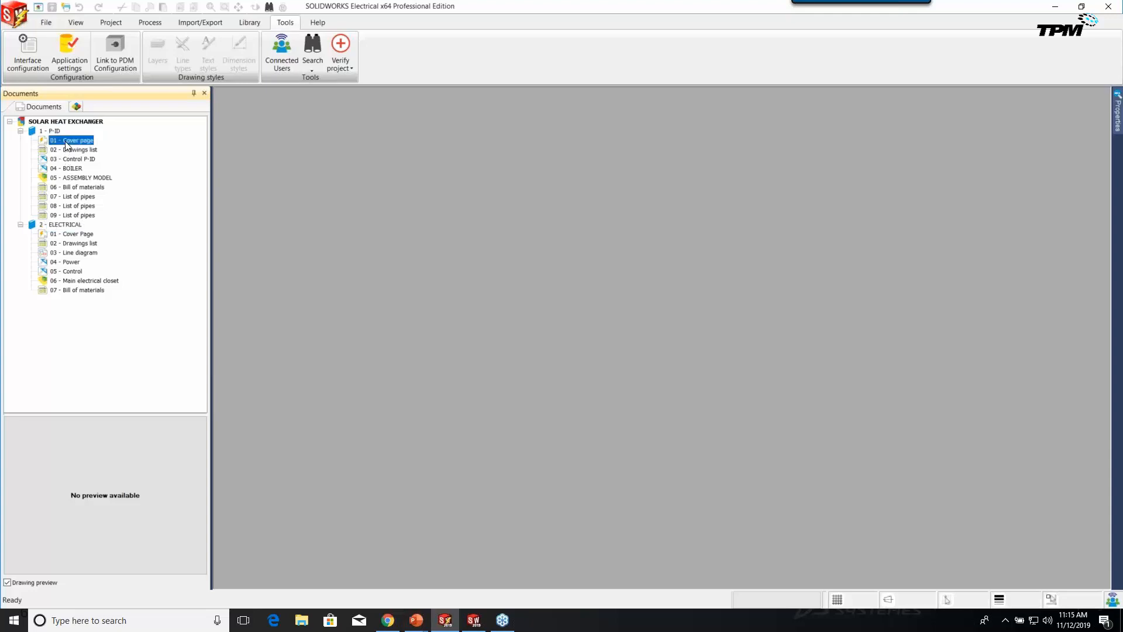
Open the P-ID drawings 01 - Cover page, 02 - Drawings list and 03 - Control P-ID.
{"action": "double_click", "coordinate": [67, 142]}
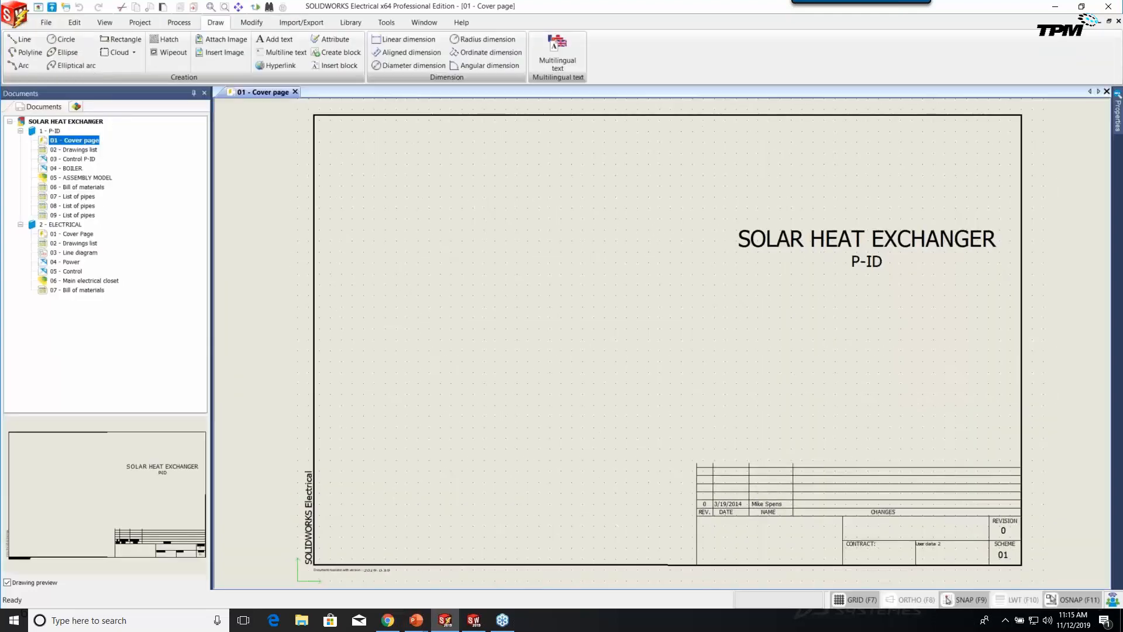
{"action": "double_click", "coordinate": [77, 151]}
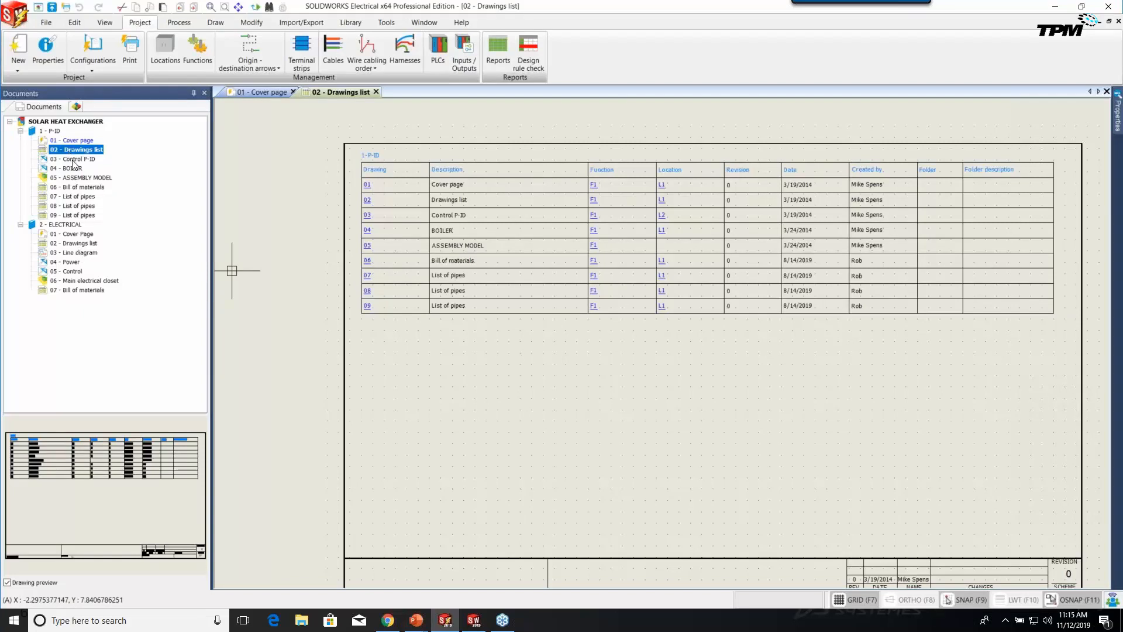
{"action": "double_click", "coordinate": [73, 160]}
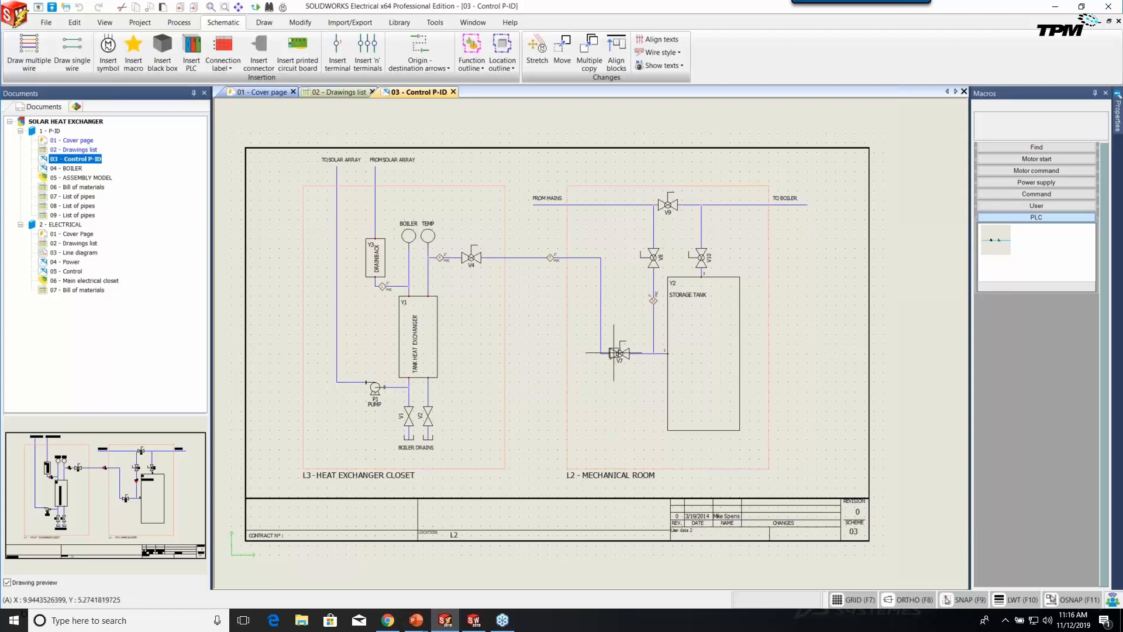
Open the 04 - BOILER drawing and the 06 - Bill of materials listing pumps and valves.
{"action": "left_click", "coordinate": [65, 168]}
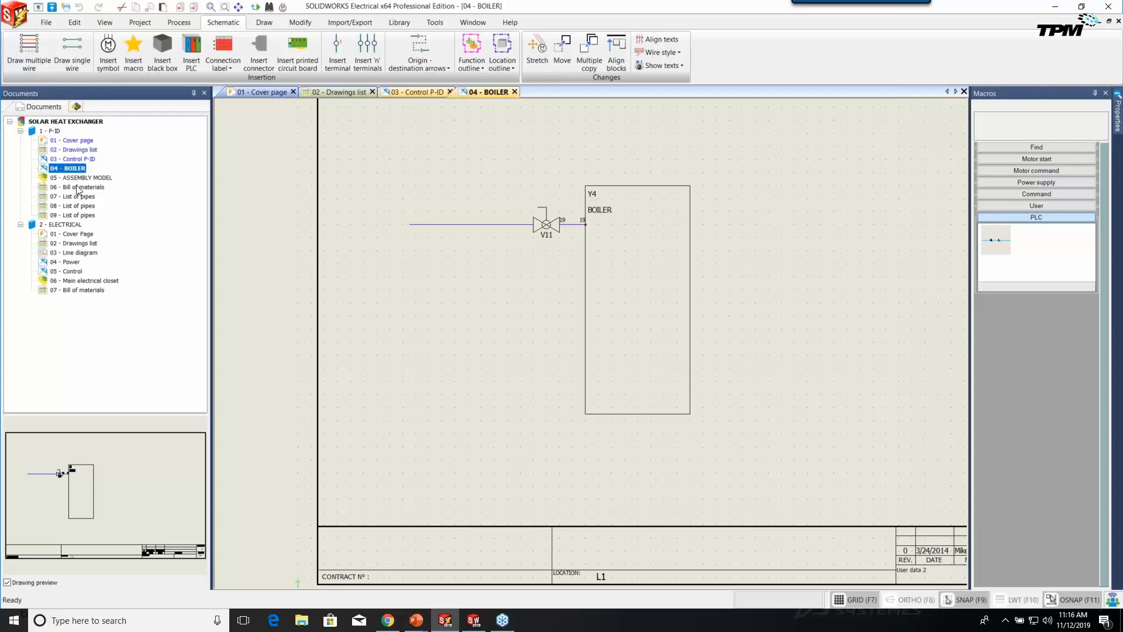
{"action": "double_click", "coordinate": [81, 186]}
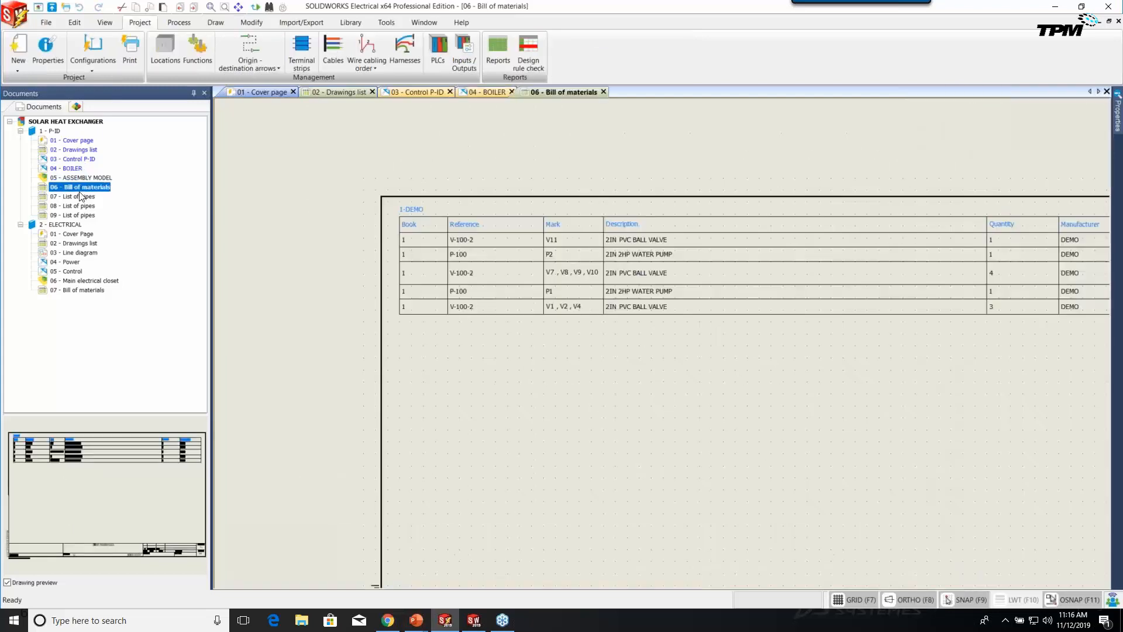
Open 07 - List of pipes and zoom in on its origin, destination and pipe-number tables.
{"action": "mouse_move", "coordinate": [604, 364]}
{"action": "middle_mouse_down"}
{"action": "mouse_move", "coordinate": [564, 328]}
{"action": "mouse_move", "coordinate": [526, 318]}
{"action": "middle_mouse_up"}
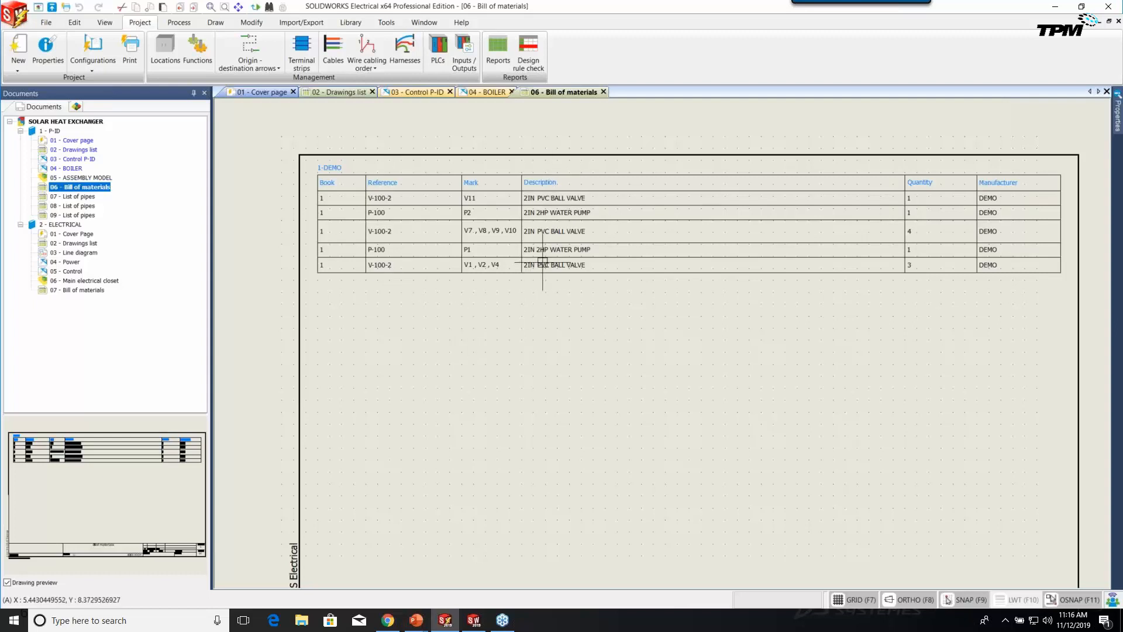
{"action": "double_click", "coordinate": [80, 196]}
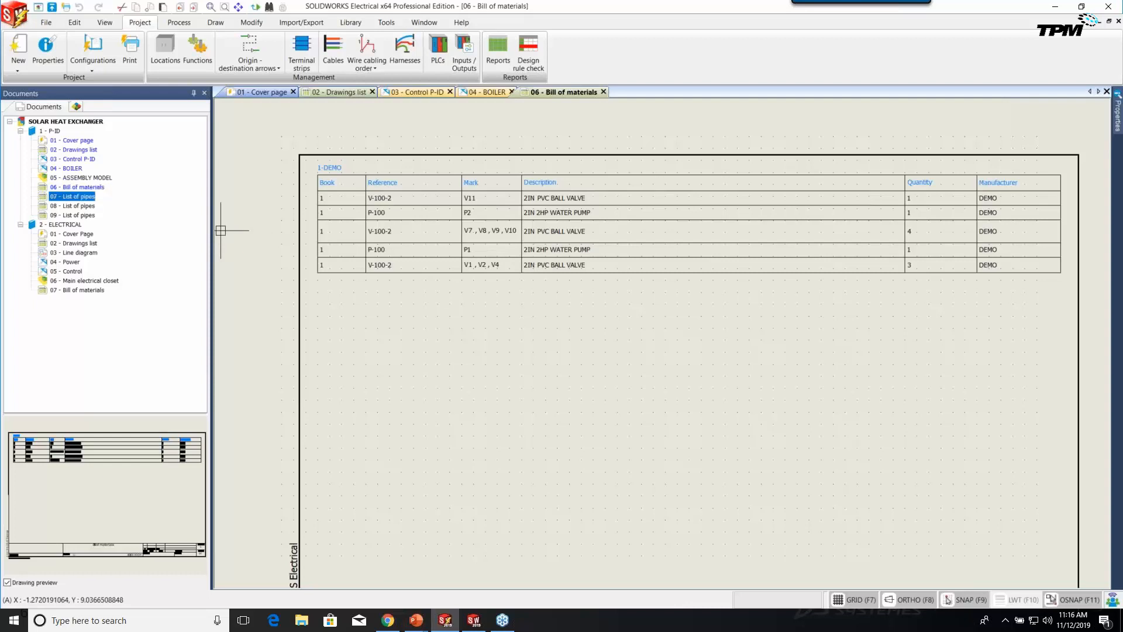
{"action": "scroll", "coordinate": [560, 314], "scroll_direction": "up", "scroll_amount": 2}
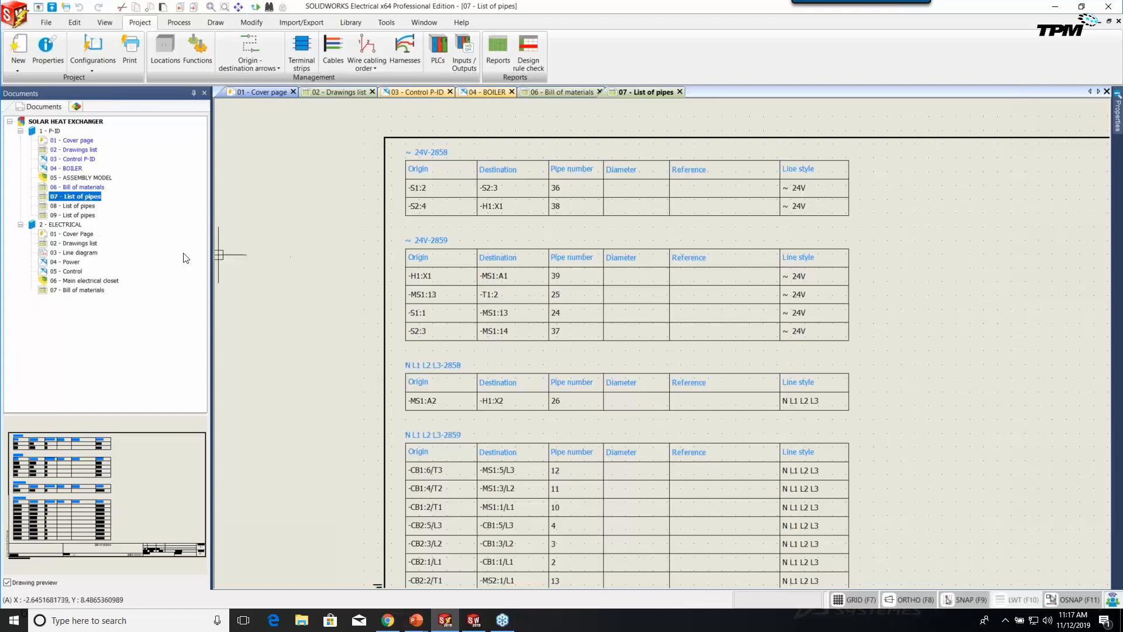
{"action": "left_click", "coordinate": [72, 235]}
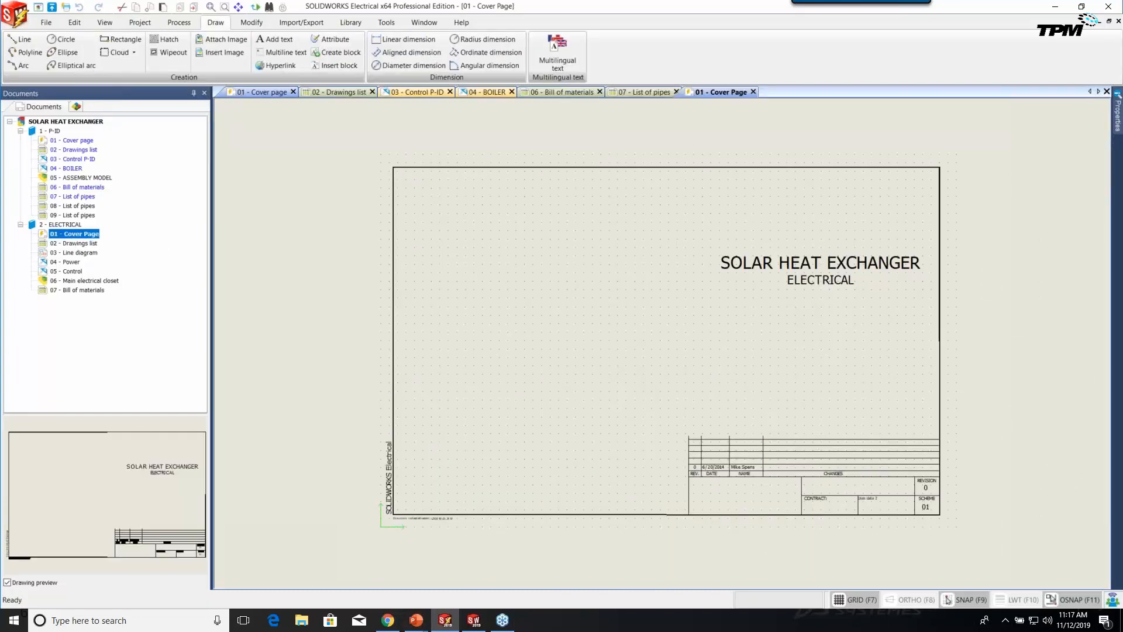
Open the ELECTRICAL 01 - Cover Page, 02 - Drawings list and 03 - Line diagram.
{"action": "left_click", "coordinate": [73, 245]}
{"action": "double_click", "coordinate": [74, 245]}
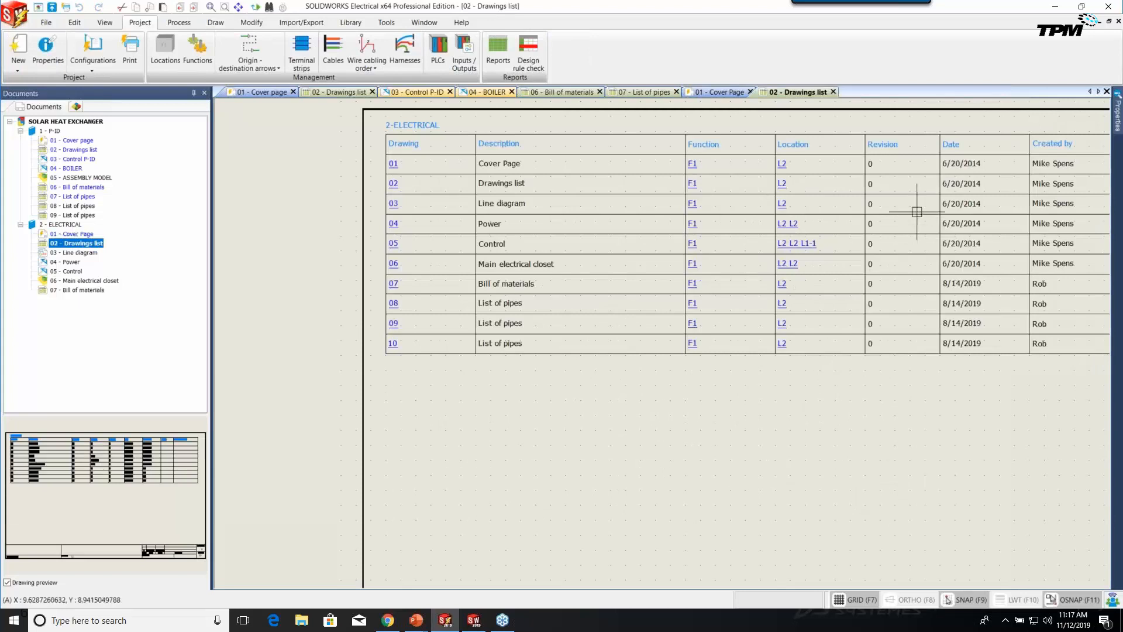
{"action": "left_click", "coordinate": [83, 253]}
{"action": "double_click", "coordinate": [85, 255]}
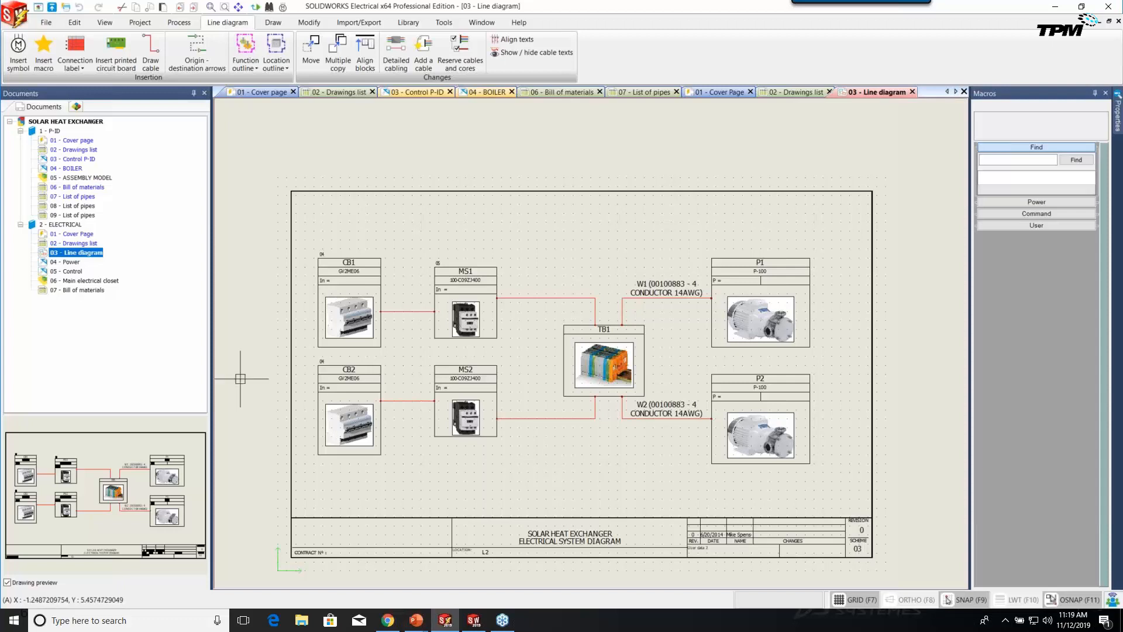
{"action": "left_click", "coordinate": [69, 262]}
Open the ELECTRICAL 04 - Power schematic with breakers CB1–CB3 and starters MS1, MS2.
{"action": "double_click", "coordinate": [69, 263]}
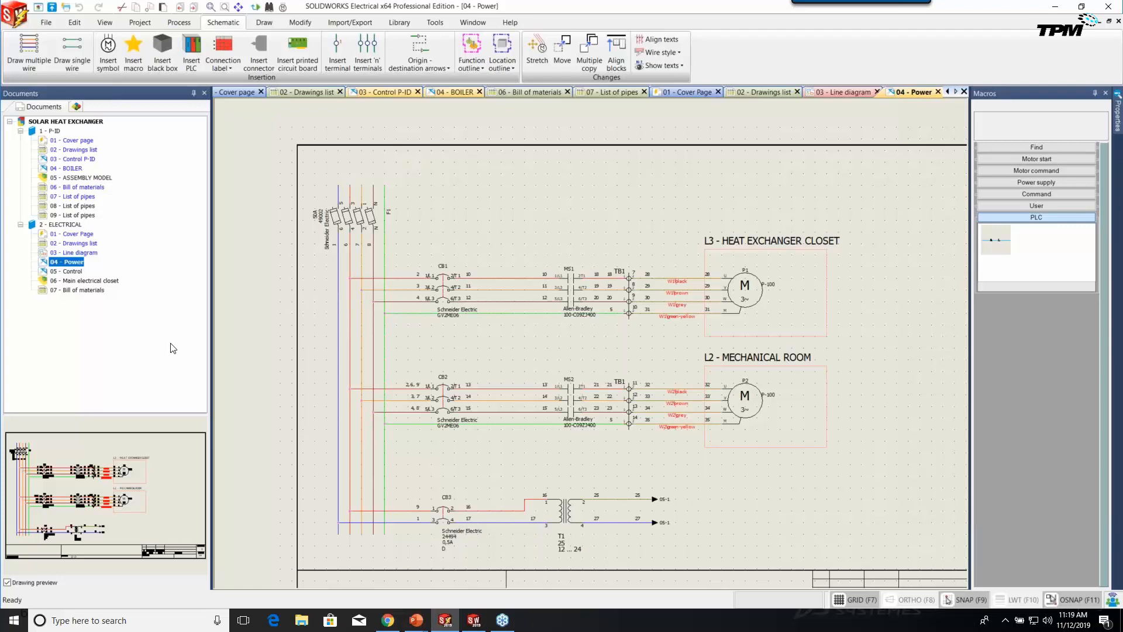
Follow Power's 05-1 arrow on wire 25 to its destination arrow on 05 - Control.
{"action": "scroll", "coordinate": [775, 428], "scroll_direction": "up", "scroll_amount": 2}
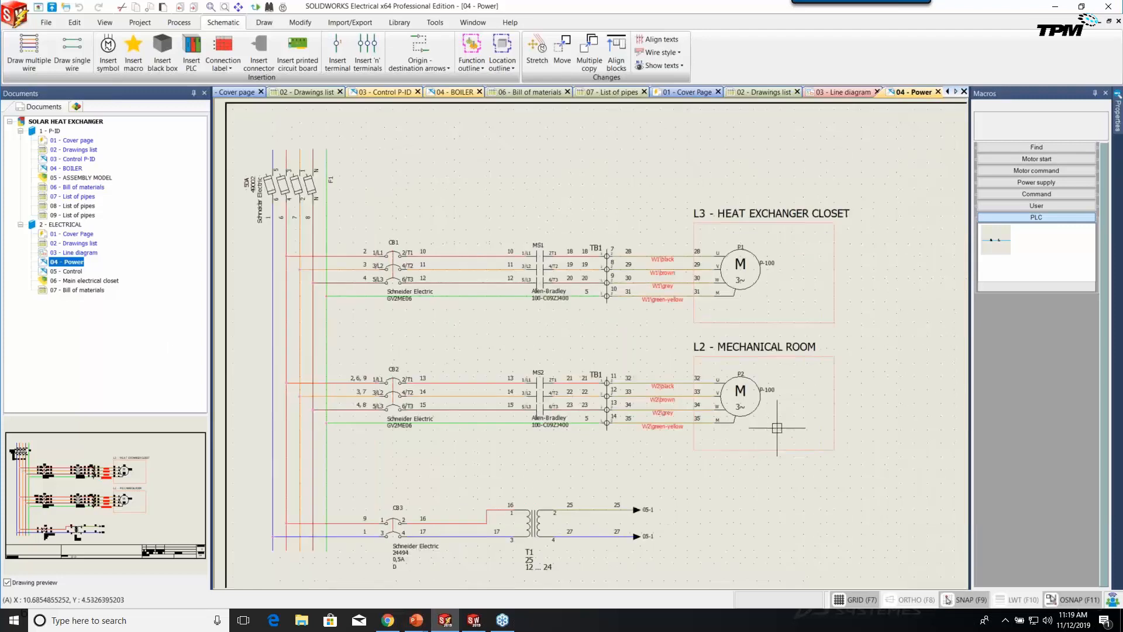
{"action": "middle_click_drag", "start_coordinate": [748, 474], "coordinate": [781, 468]}
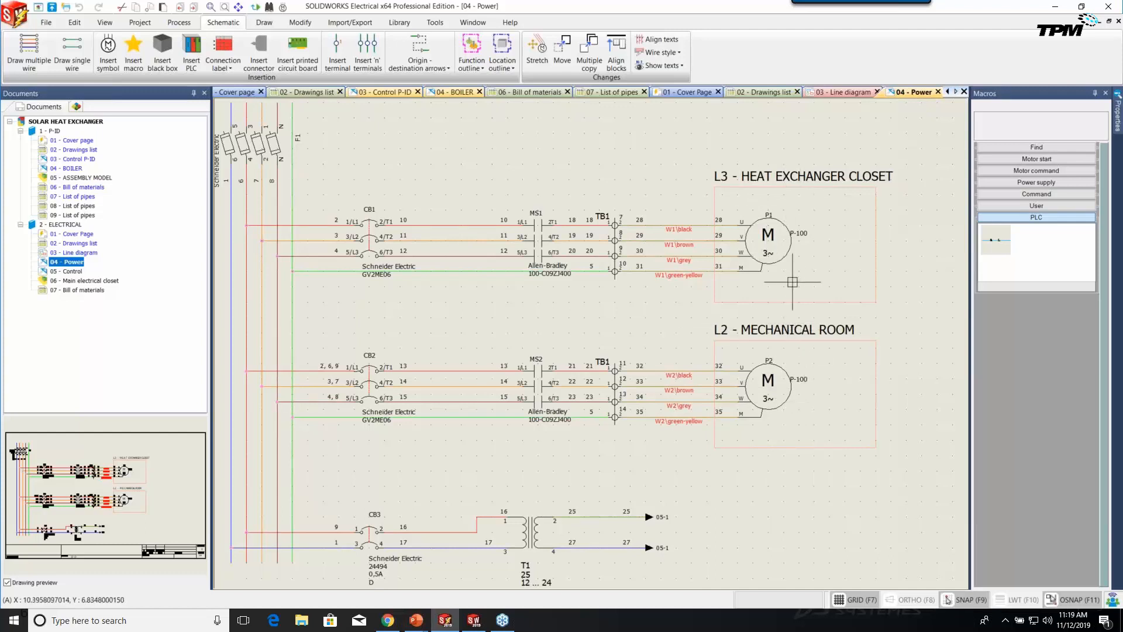
{"action": "left_click", "coordinate": [650, 517]}
{"action": "right_click", "coordinate": [651, 517]}
{"action": "mouse_move", "coordinate": [704, 526]}
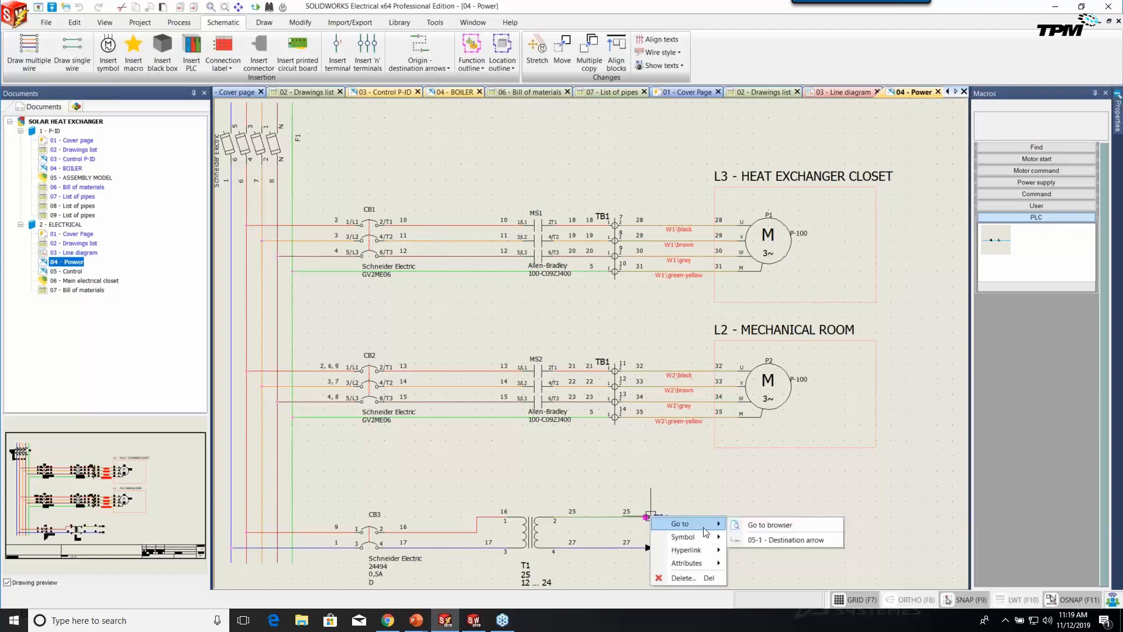
{"action": "left_click", "coordinate": [767, 540]}
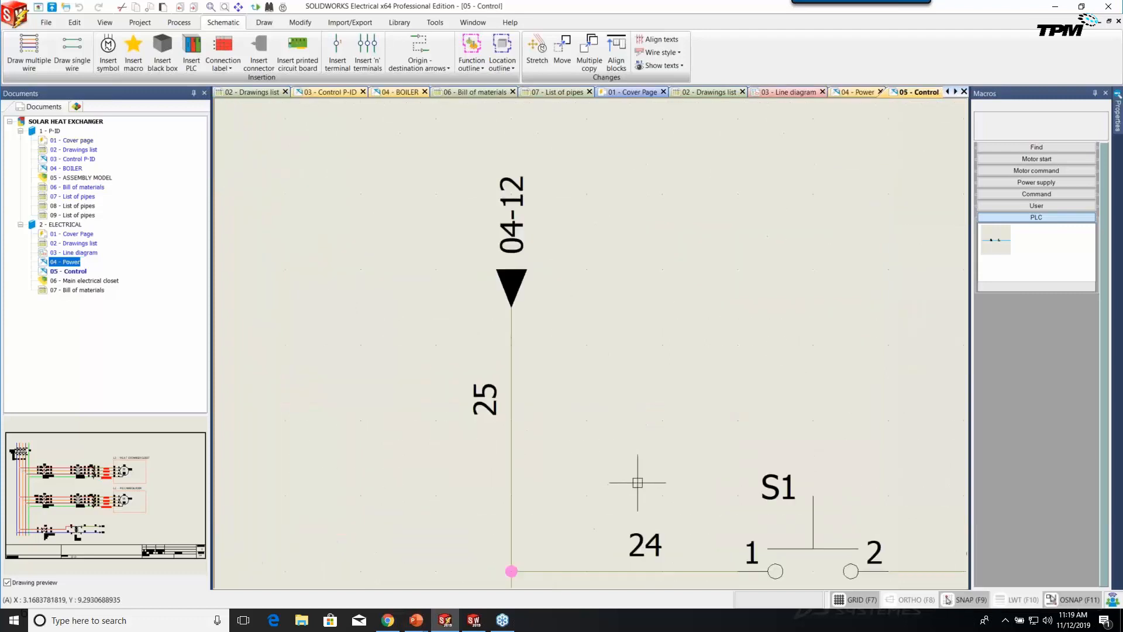
Frame the 05 - Control schematic to show switches S1, S2, contactor MS1 and pilot light H1.
{"action": "scroll", "coordinate": [637, 482], "scroll_direction": "down", "scroll_amount": 5}
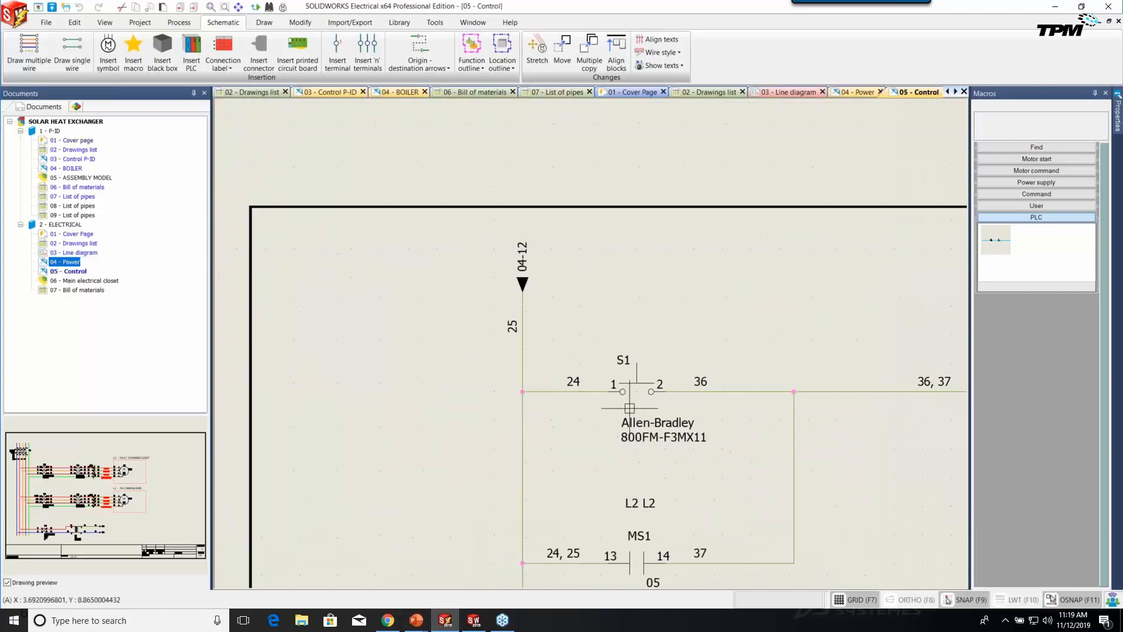
{"action": "middle_click_drag", "start_coordinate": [743, 499], "coordinate": [675, 439]}
{"action": "scroll", "coordinate": [611, 416], "scroll_direction": "down", "scroll_amount": 1}
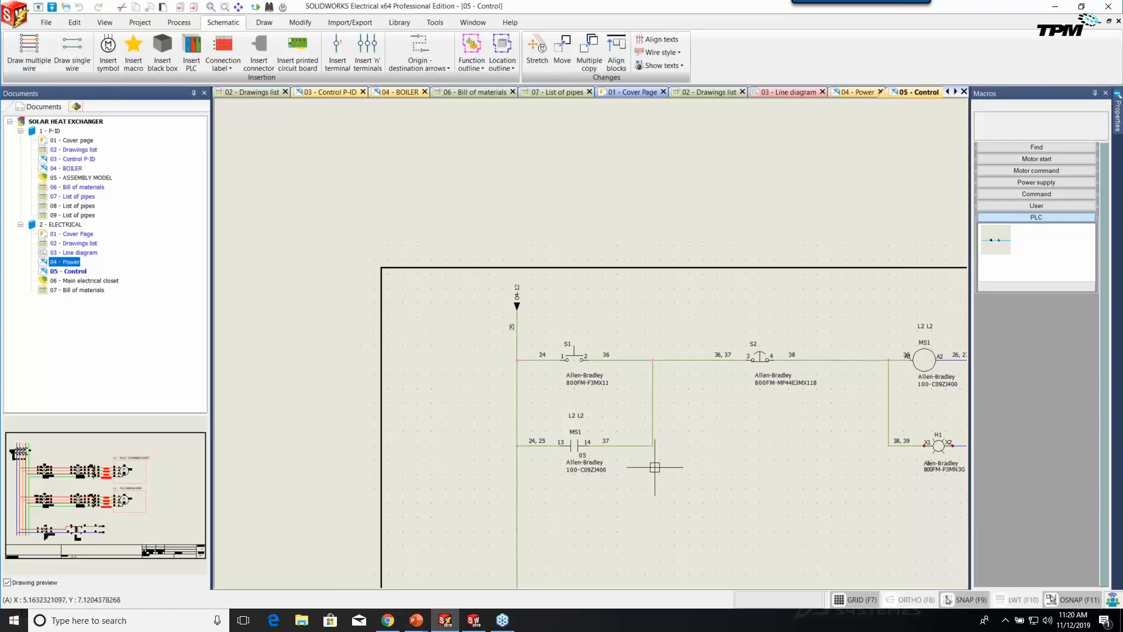
{"action": "middle_click_drag", "start_coordinate": [725, 514], "coordinate": [604, 423]}
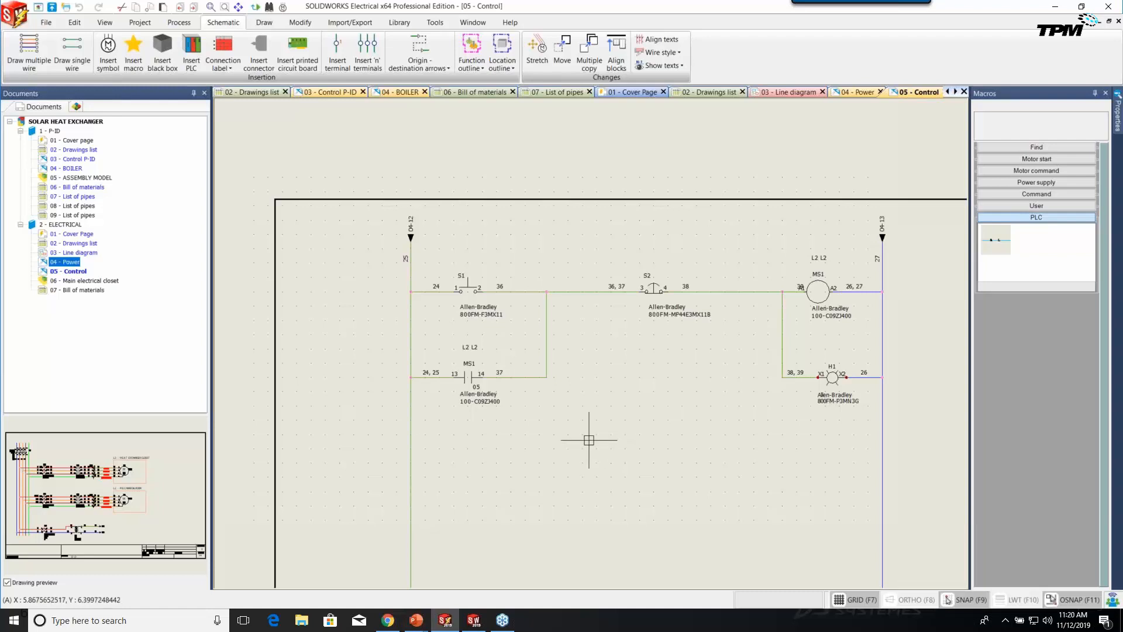
{"action": "scroll", "coordinate": [588, 443], "scroll_direction": "down", "scroll_amount": 1}
{"action": "middle_click_drag", "start_coordinate": [594, 396], "coordinate": [592, 444]}
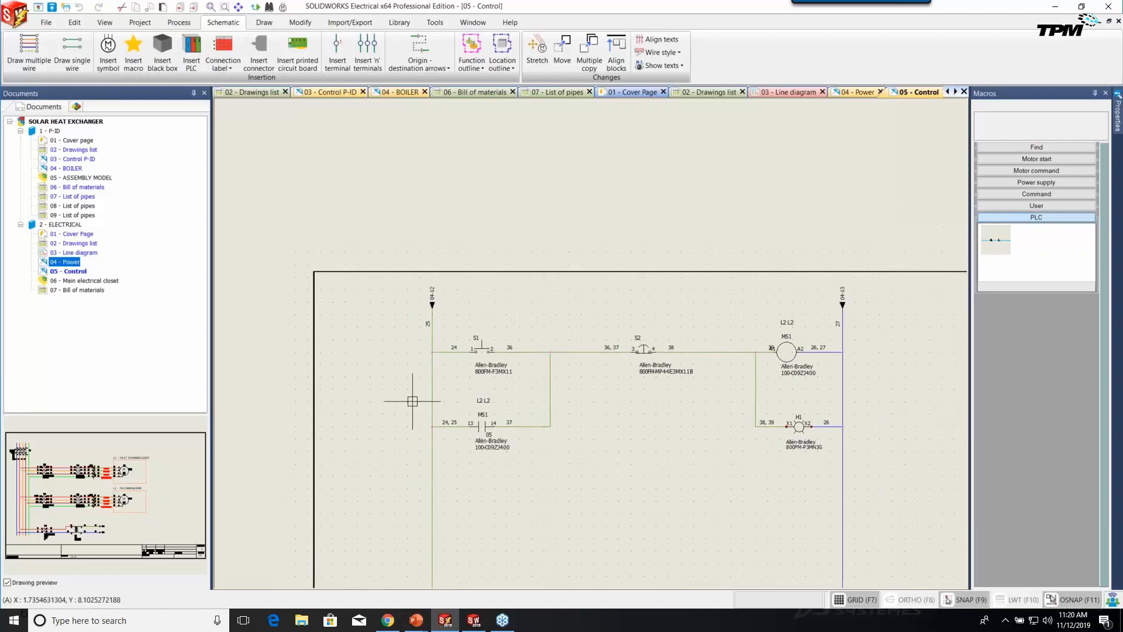
Preview 06 - Main electrical closet, then select 03 - Control P-ID in the Documents tree.
{"action": "left_click", "coordinate": [65, 272]}
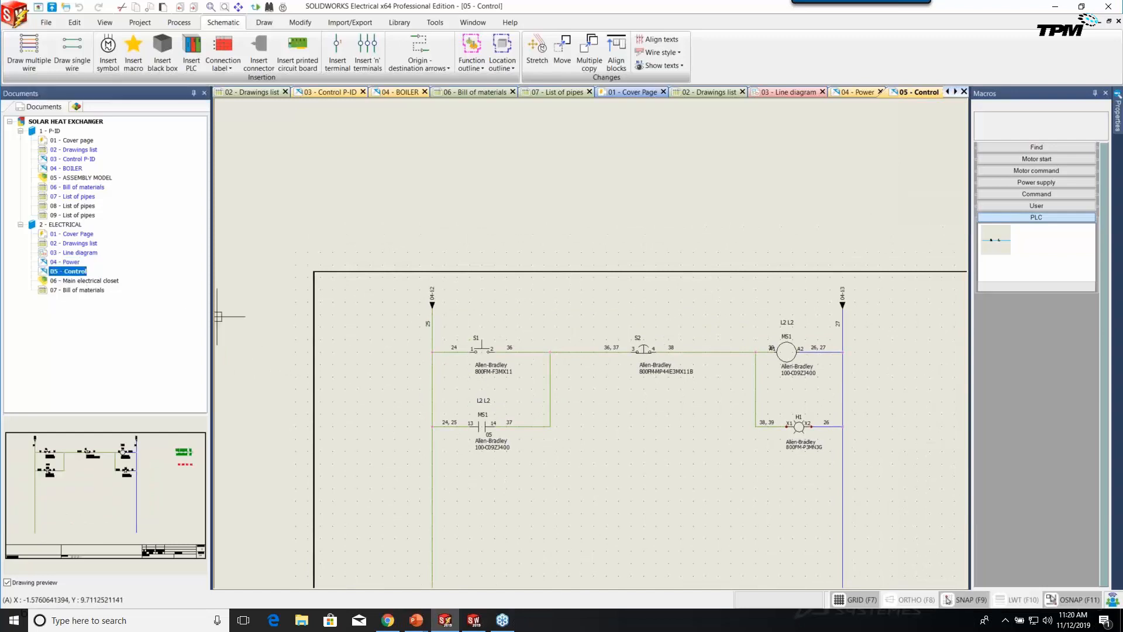
{"action": "middle_click_drag", "start_coordinate": [504, 431], "coordinate": [486, 350]}
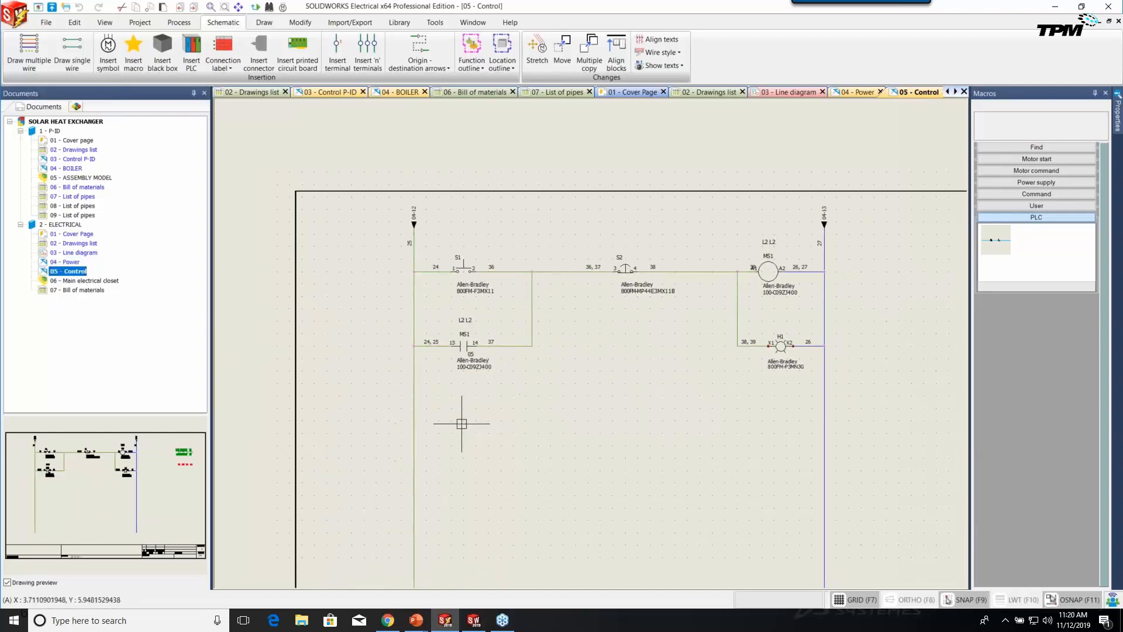
{"action": "left_click", "coordinate": [78, 281]}
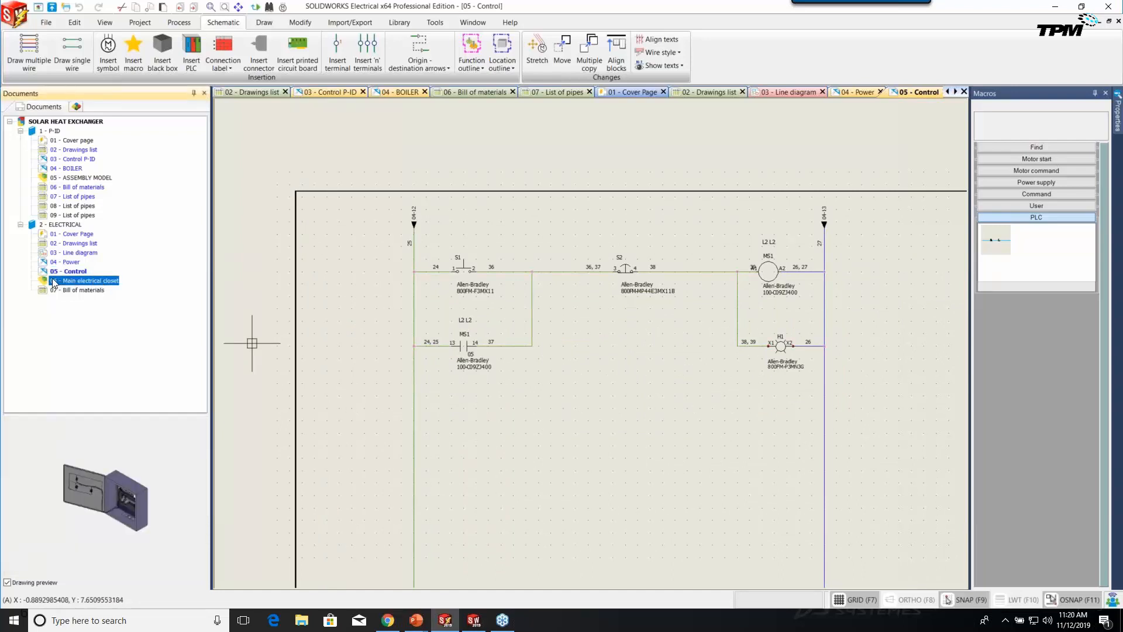
{"action": "left_click", "coordinate": [69, 160]}
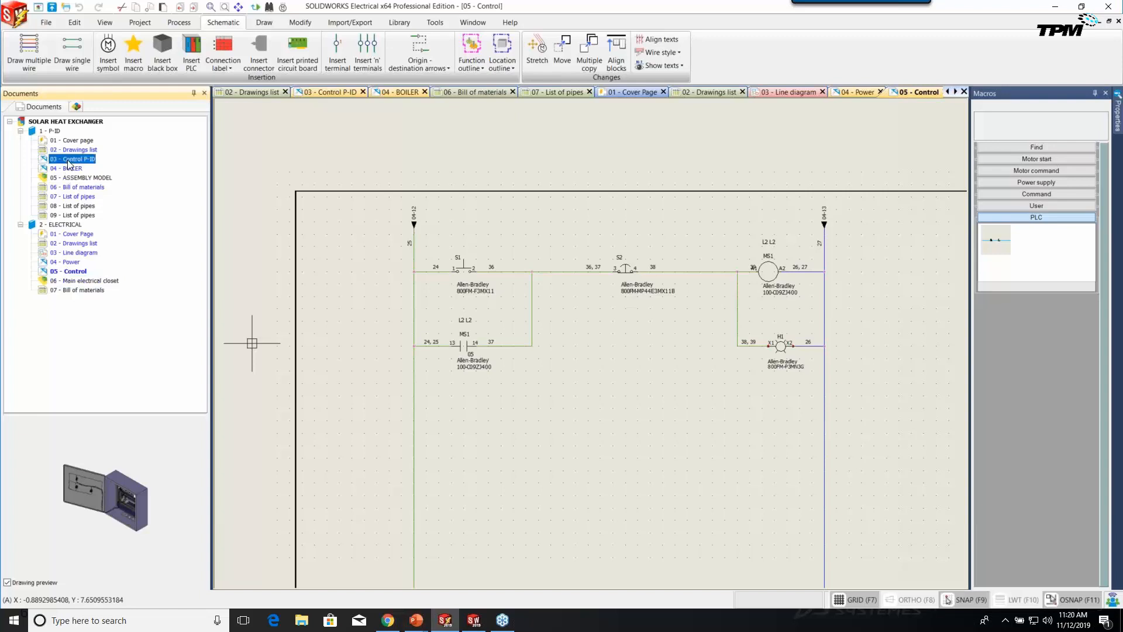
Reopen 03 - Control P-ID and frame the heat exchanger, pump P1 and storage tank Y2.
{"action": "double_click", "coordinate": [68, 161]}
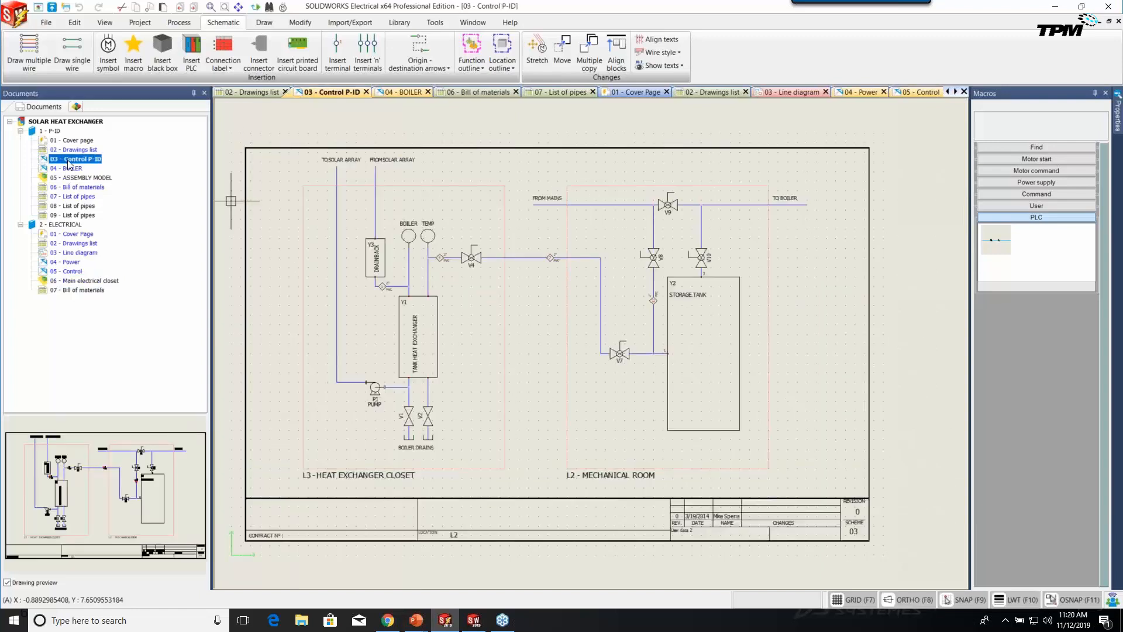
{"action": "scroll", "coordinate": [468, 390], "scroll_direction": "up", "scroll_amount": 3}
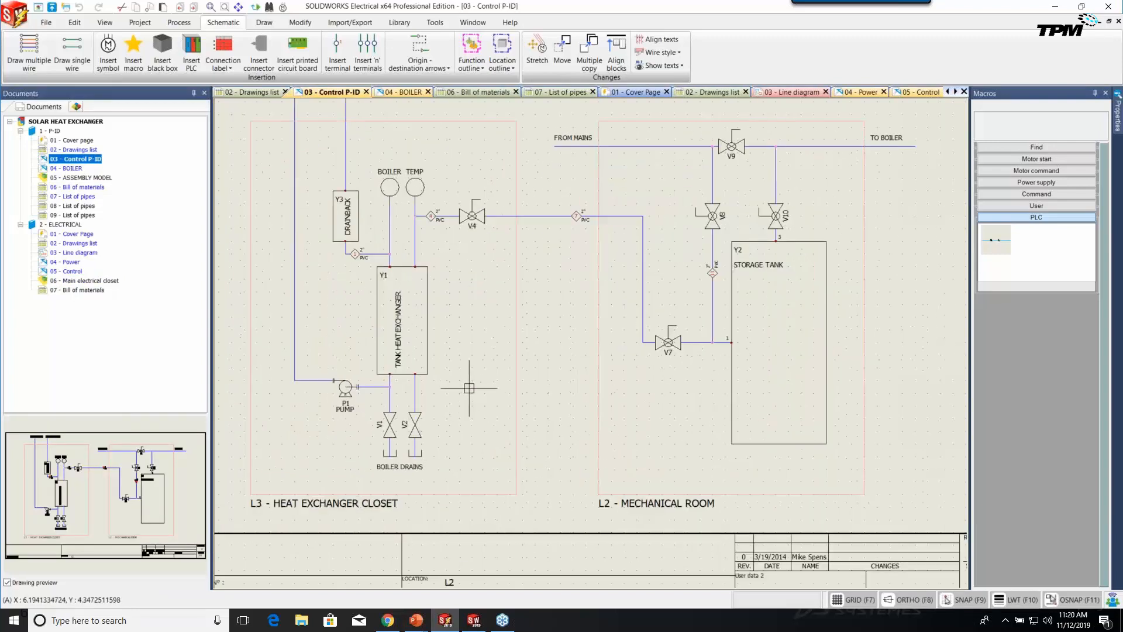
{"action": "middle_click_drag", "start_coordinate": [514, 401], "coordinate": [553, 366]}
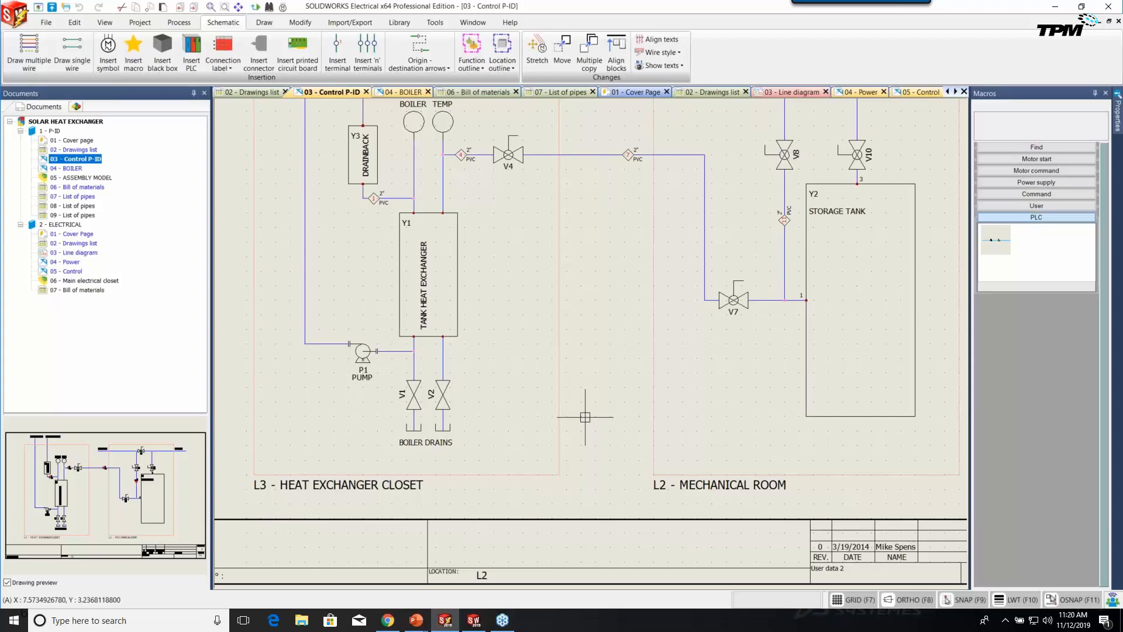
Start inserting a symbol and open the full library on Process and instrumentation symbols.
{"action": "left_click", "coordinate": [108, 69]}
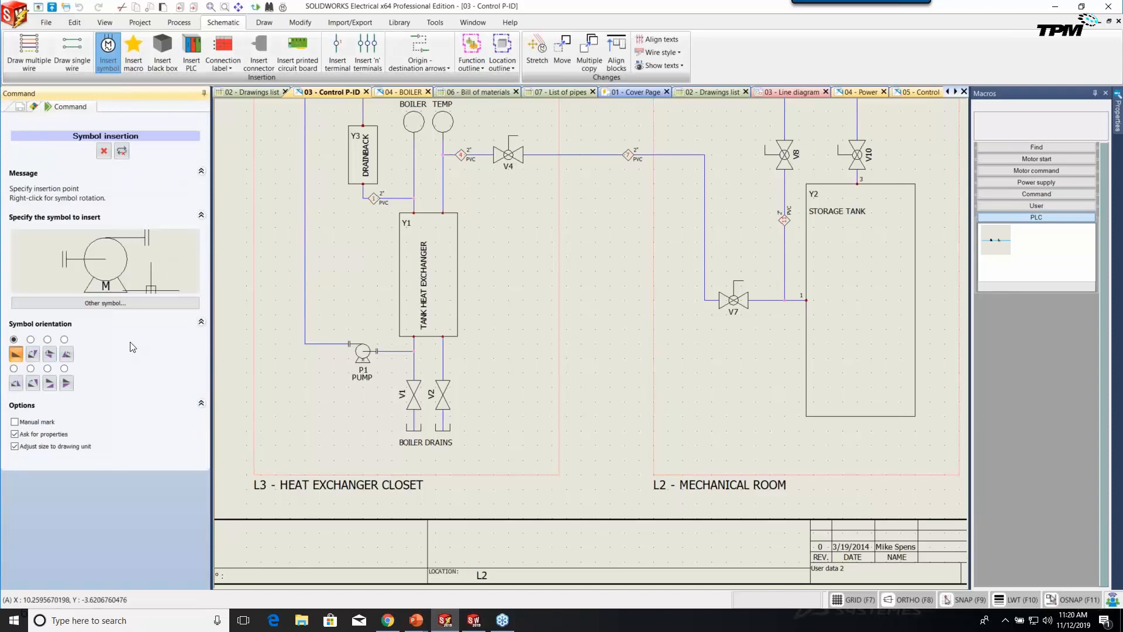
{"action": "left_click", "coordinate": [109, 308]}
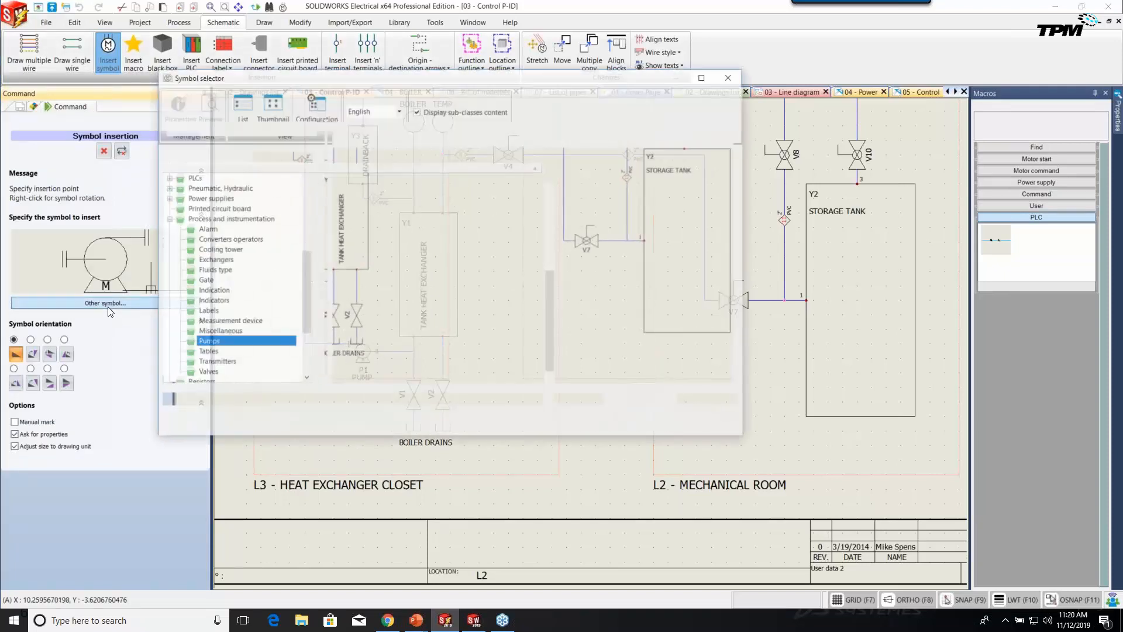
{"action": "left_click_drag", "start_coordinate": [545, 324], "coordinate": [376, 251]}
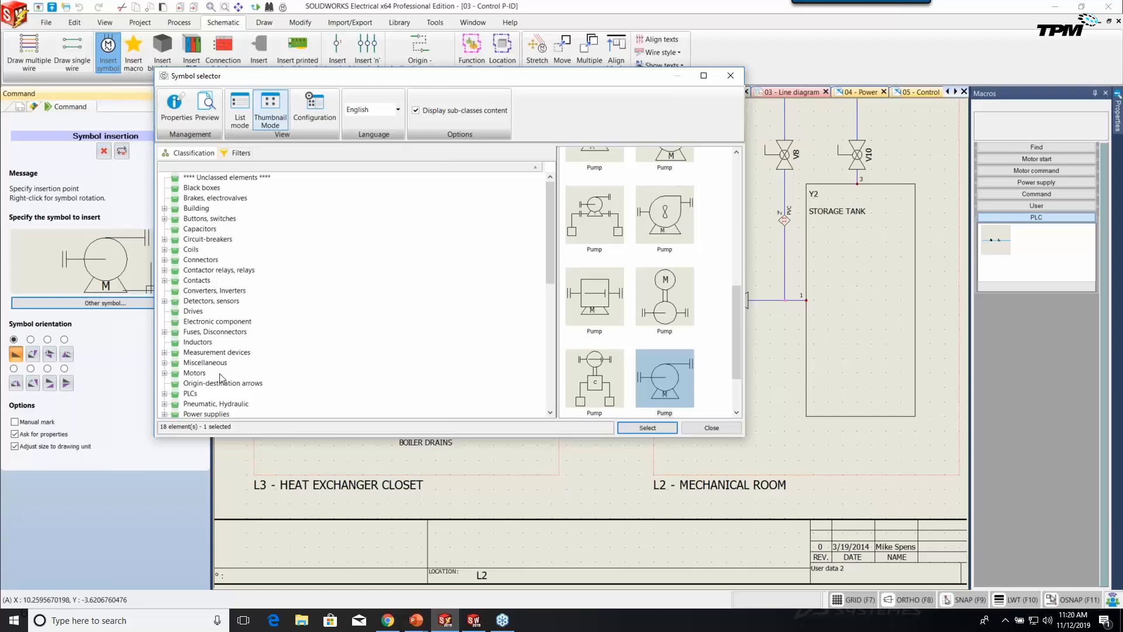
{"action": "left_click_drag", "start_coordinate": [550, 275], "coordinate": [557, 366]}
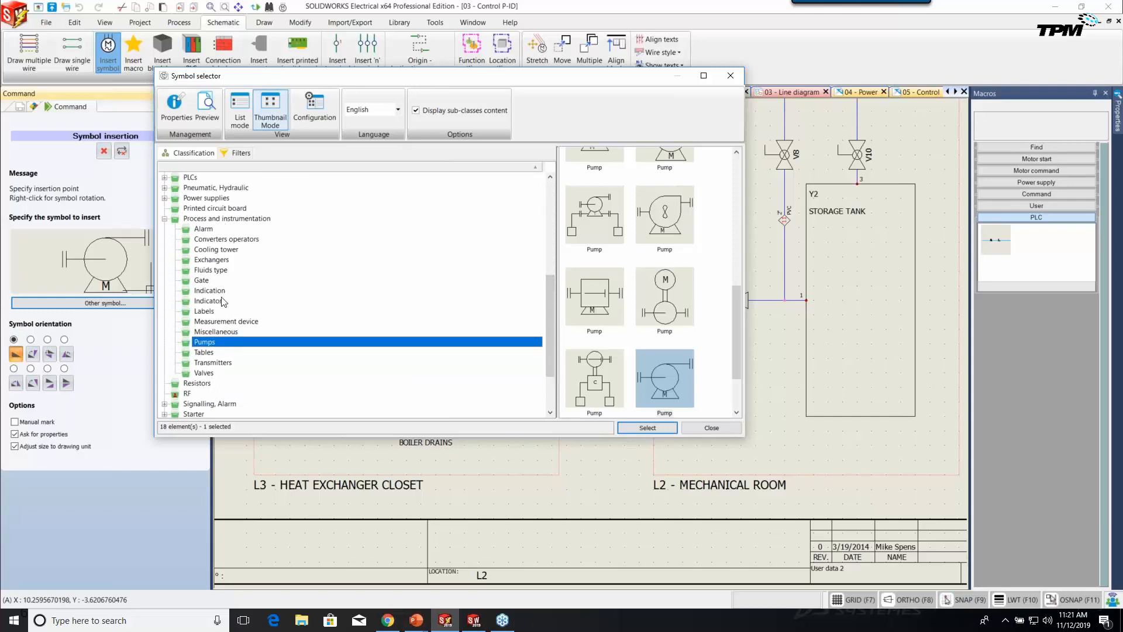
{"action": "left_click", "coordinate": [215, 220]}
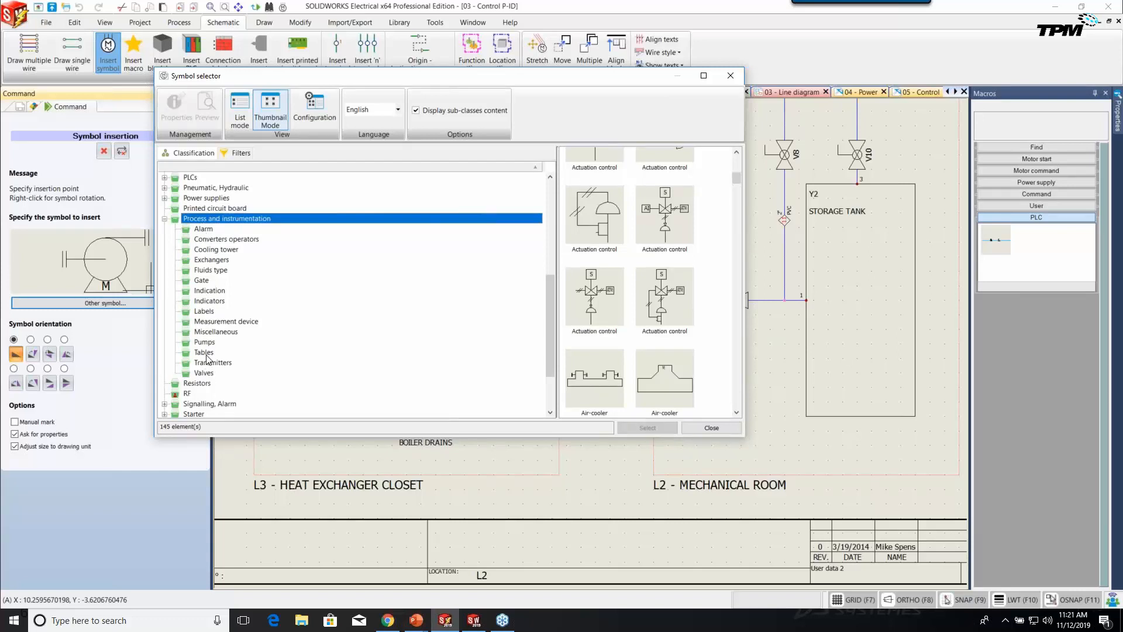
Browse Exchangers, Fluids, Gate and Indication categories, then settle on Pumps and view its filters.
{"action": "left_click", "coordinate": [208, 260]}
{"action": "left_click", "coordinate": [208, 272]}
{"action": "left_click", "coordinate": [205, 283]}
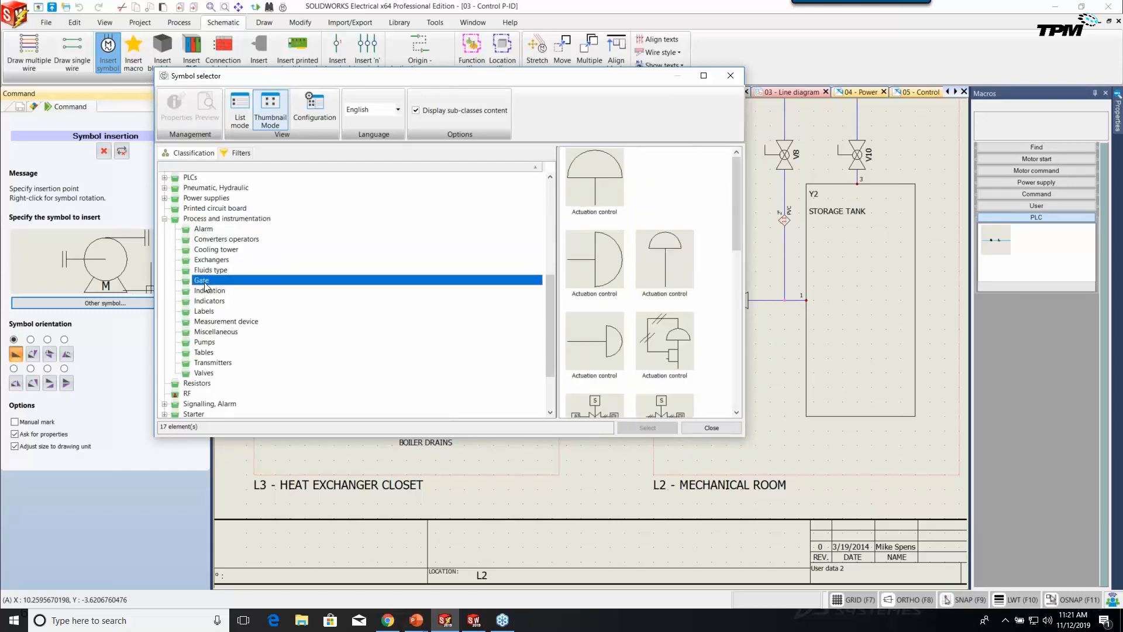
{"action": "left_click", "coordinate": [206, 292]}
{"action": "left_click", "coordinate": [208, 302]}
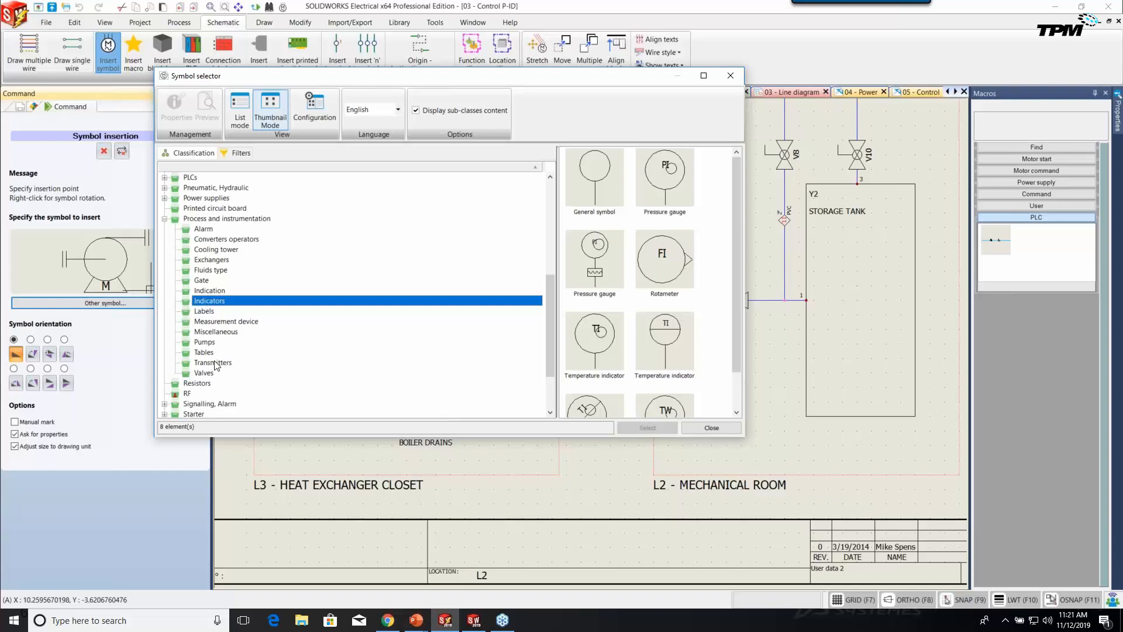
{"action": "left_click", "coordinate": [206, 344]}
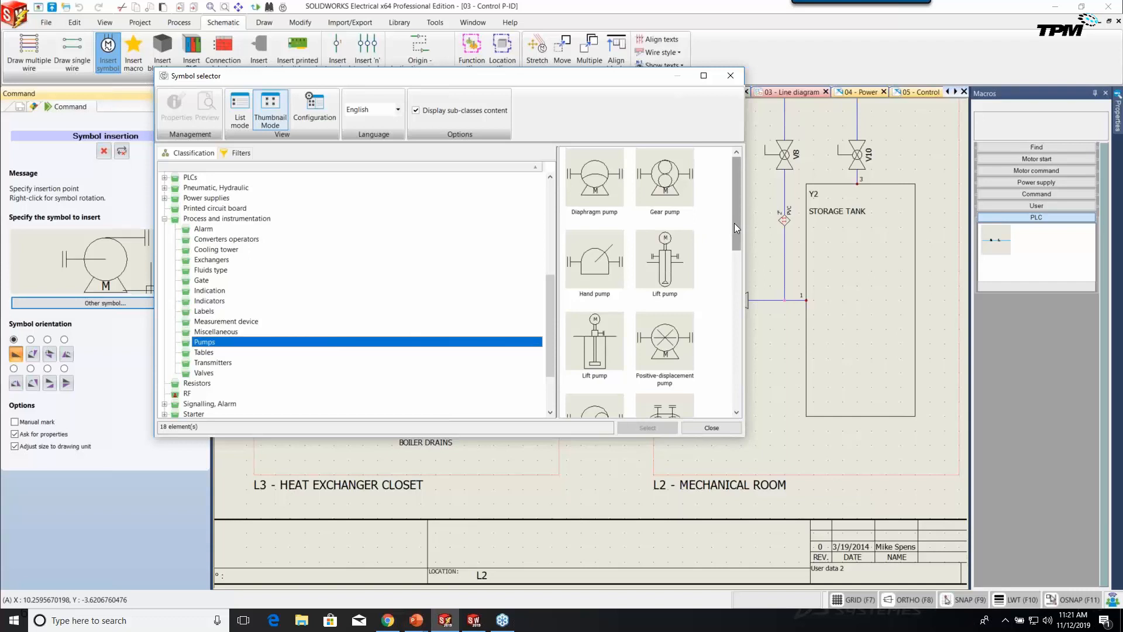
{"action": "left_click_drag", "start_coordinate": [735, 223], "coordinate": [733, 407]}
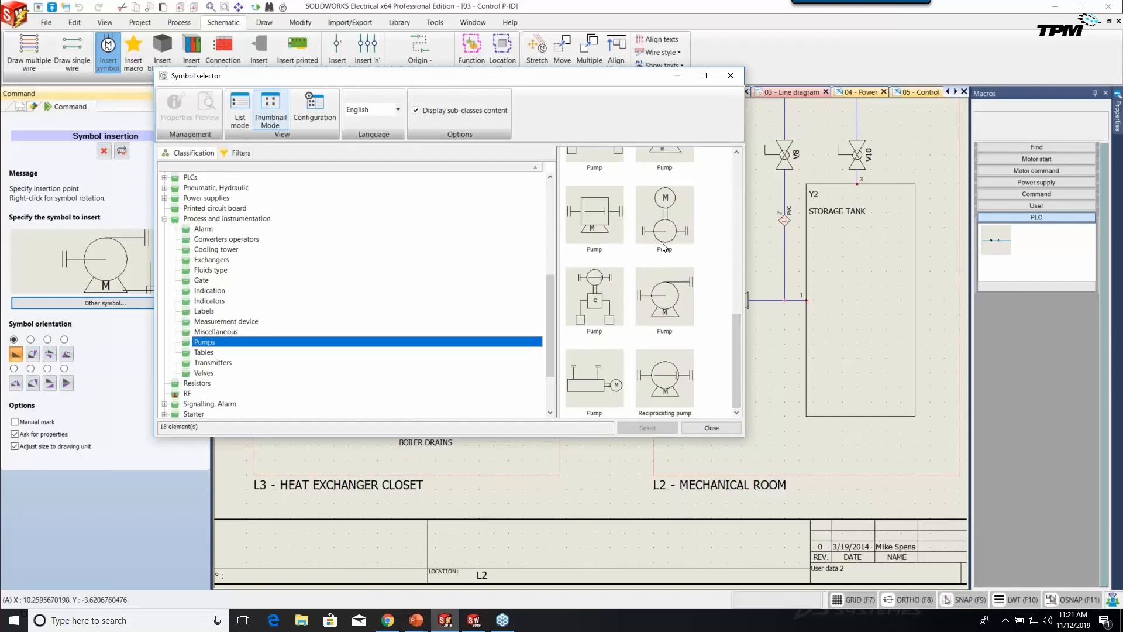
{"action": "left_click", "coordinate": [237, 153]}
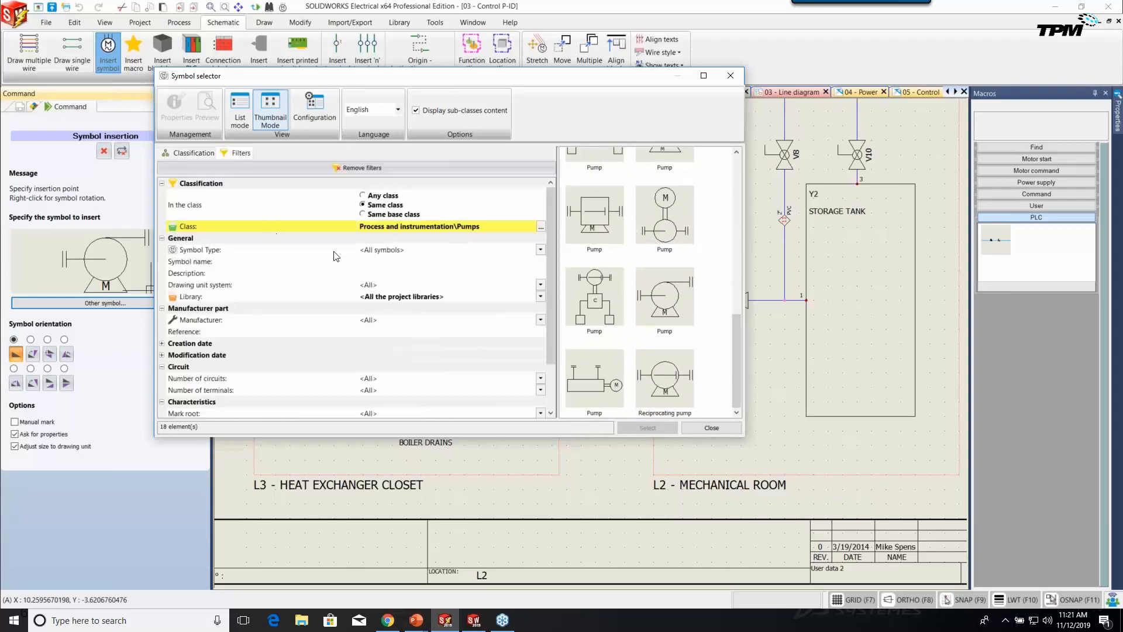
Filter the symbol list by the description 'pump' and return to the Pumps classification tree.
{"action": "left_click", "coordinate": [387, 273]}
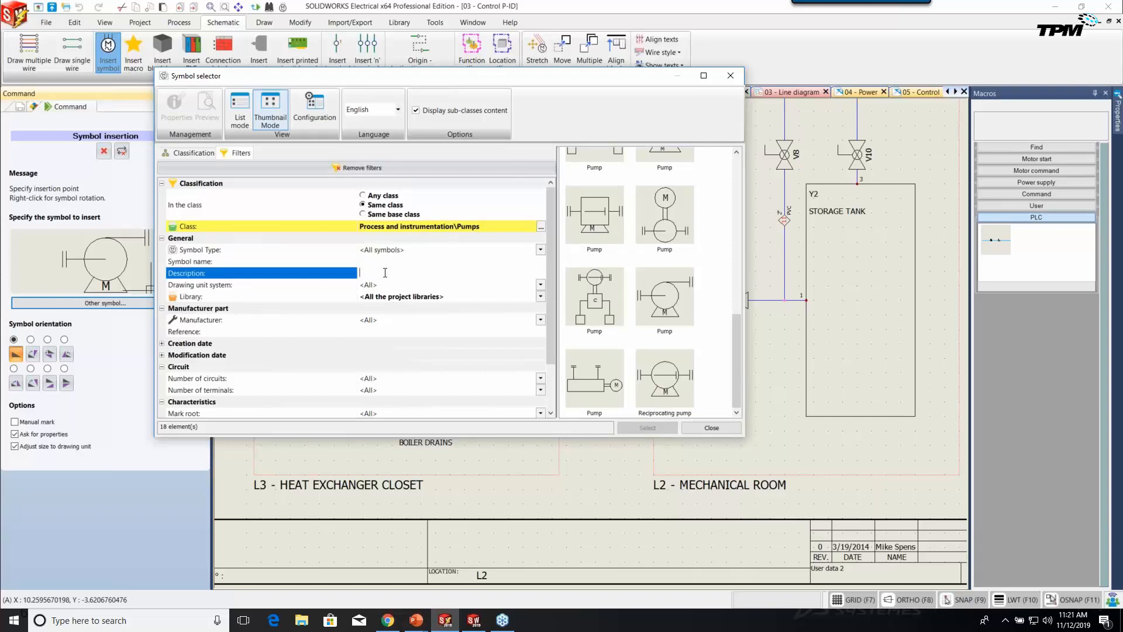
{"action": "type", "text": "pump"}
{"action": "left_click_drag", "start_coordinate": [550, 356], "coordinate": [550, 406]}
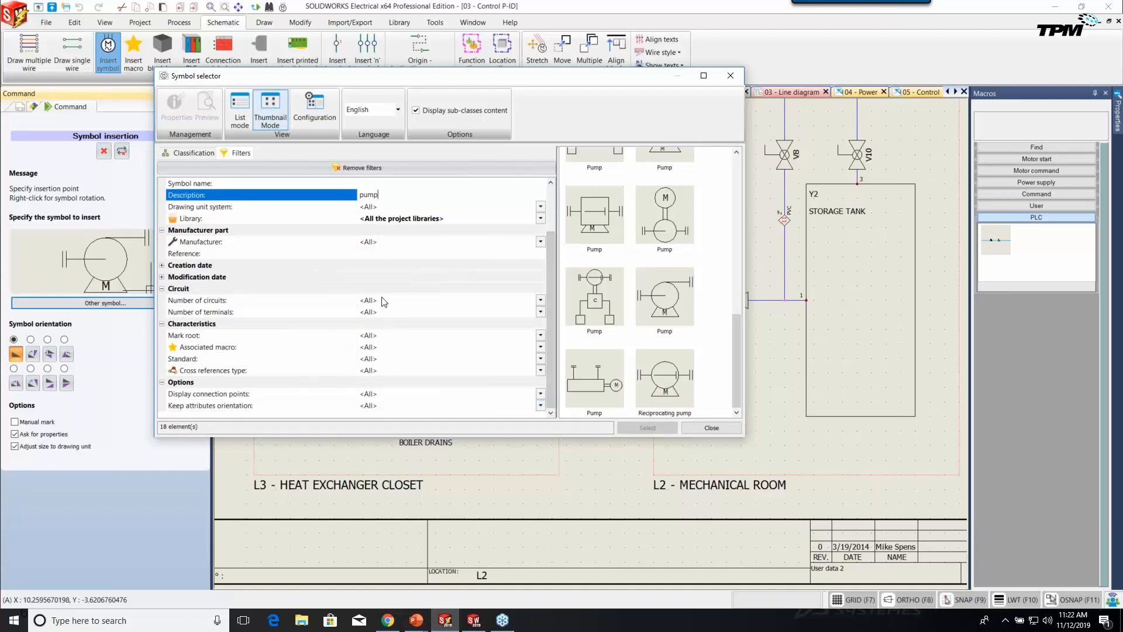
{"action": "left_click", "coordinate": [197, 153]}
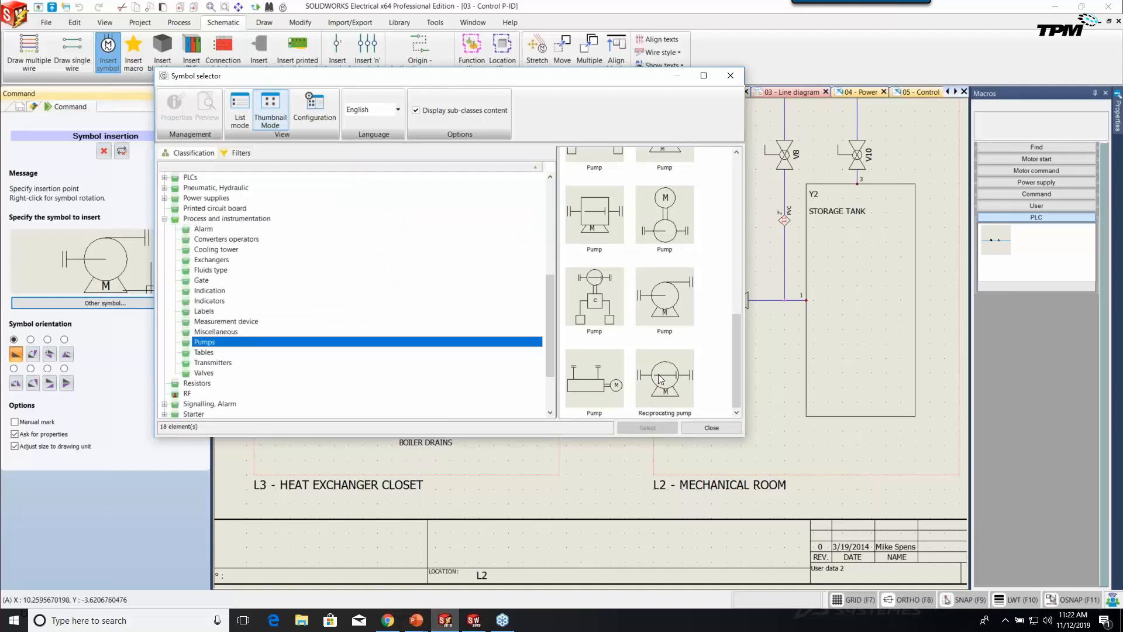
Place the centrifugal pump symbol P3 in the L2 mechanical room and view its manufacturer part and circuits.
{"action": "left_click", "coordinate": [655, 312]}
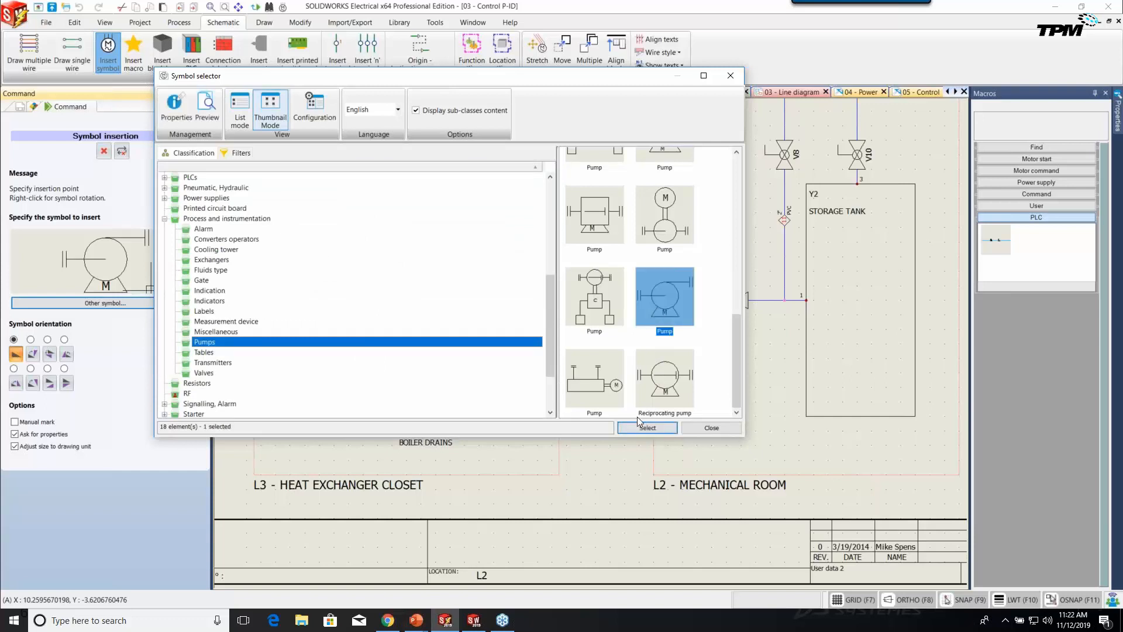
{"action": "left_click", "coordinate": [643, 427]}
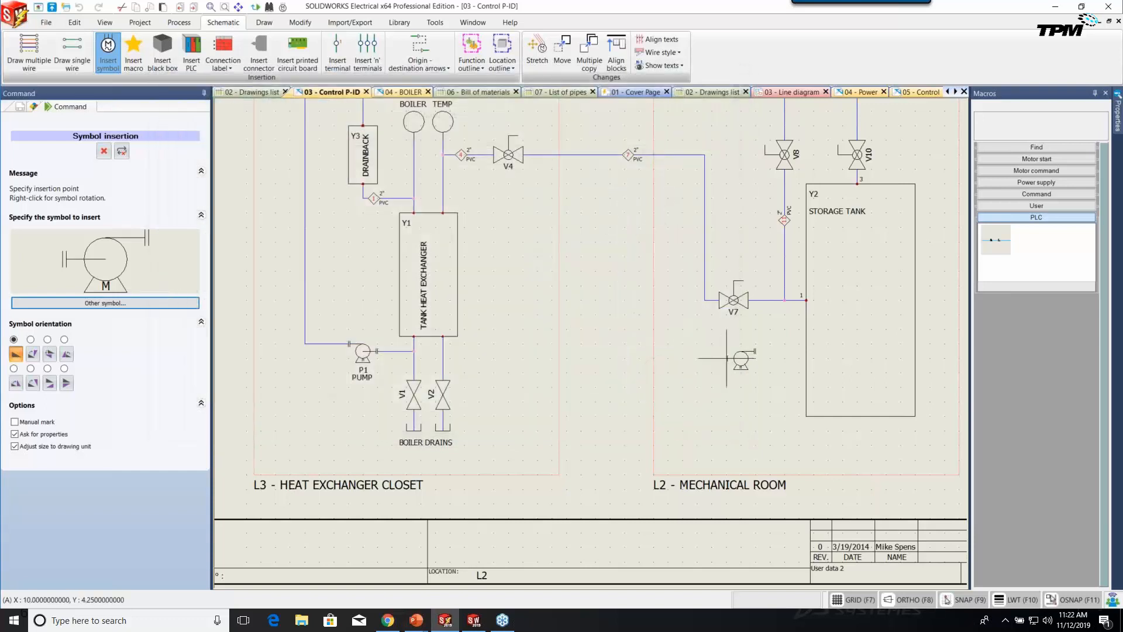
{"action": "left_click", "coordinate": [697, 351]}
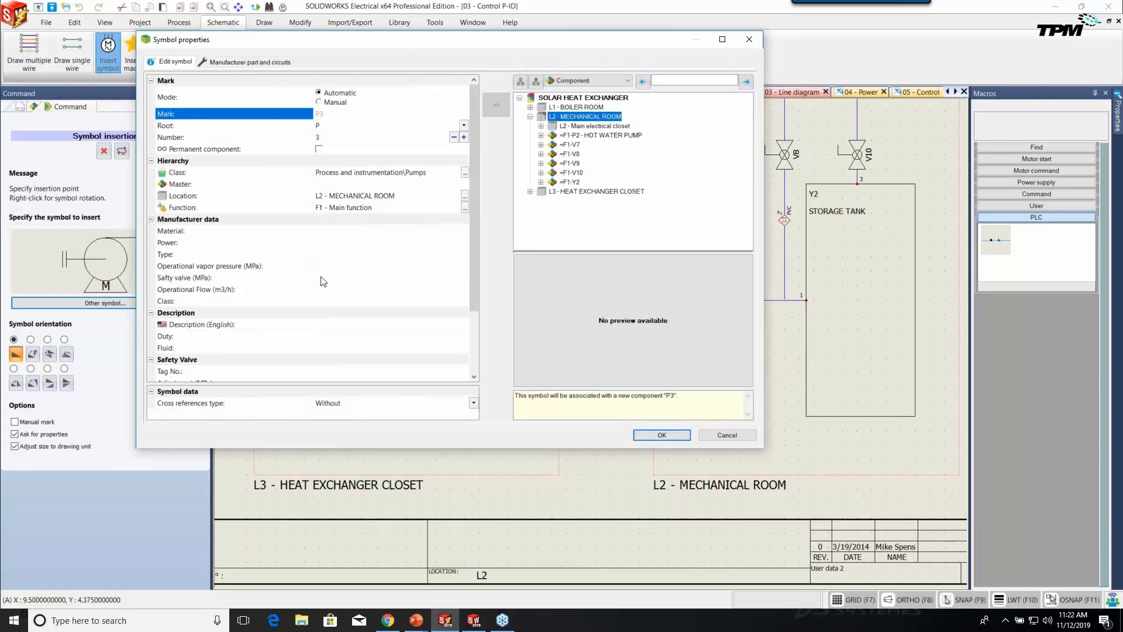
{"action": "left_click", "coordinate": [332, 323]}
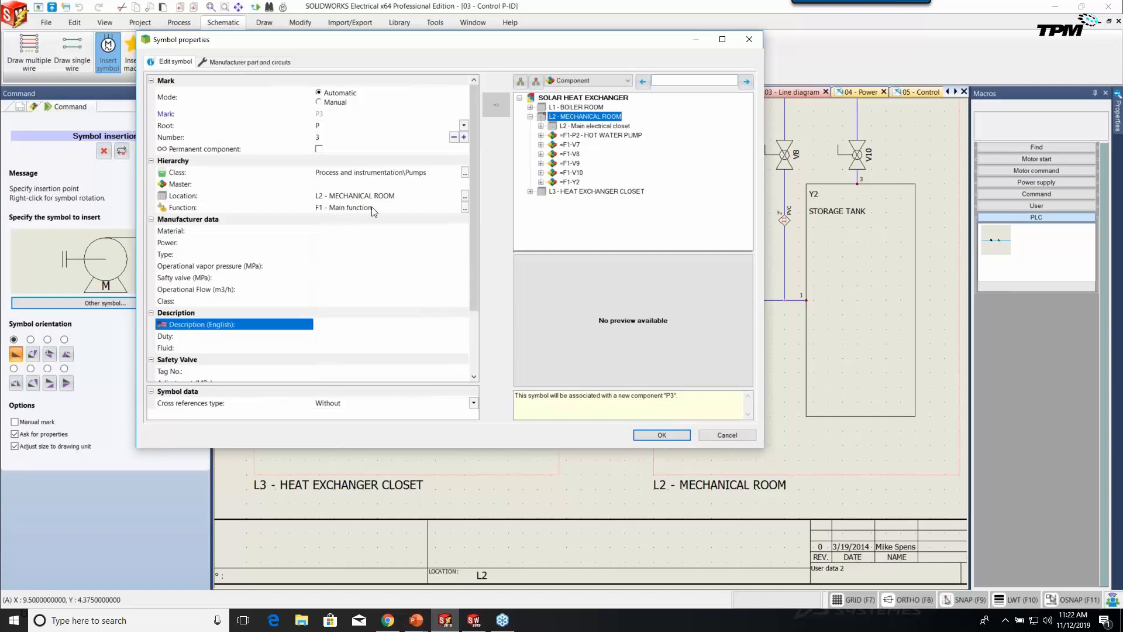
{"action": "left_click", "coordinate": [272, 61]}
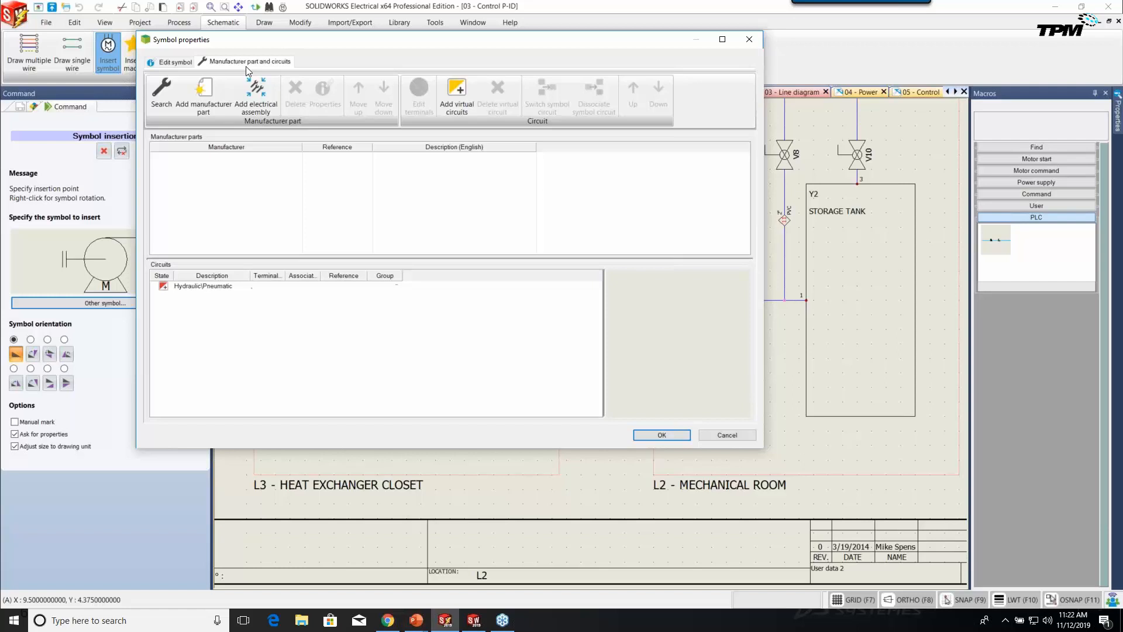
Look up water pump part P-100, close the search, and cancel inserting pump P3.
{"action": "left_click", "coordinate": [162, 106]}
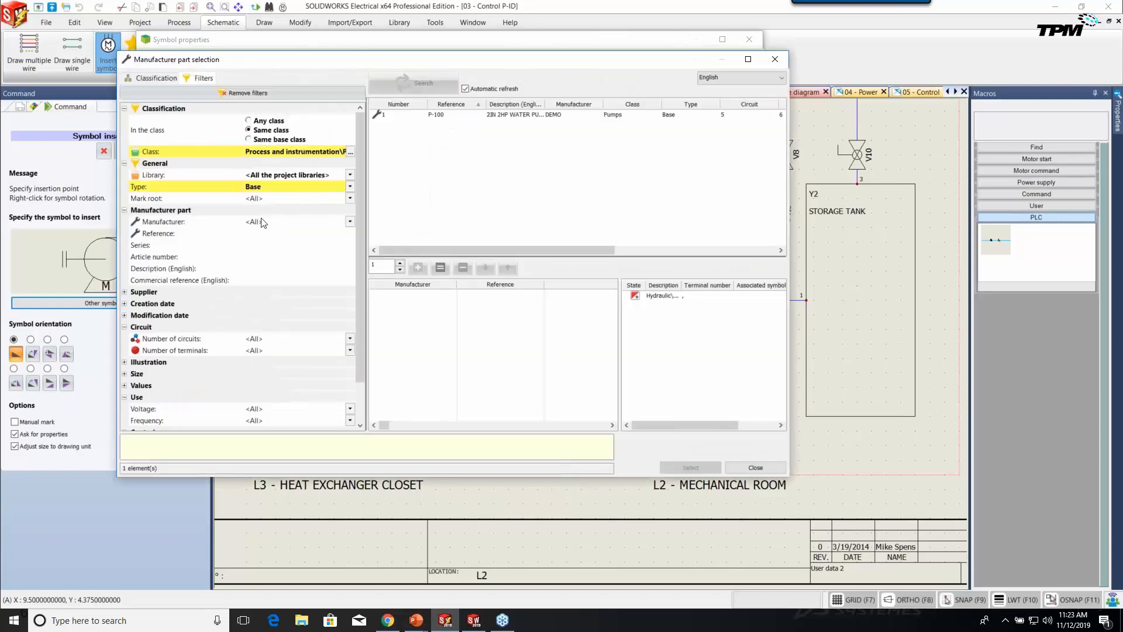
{"action": "left_click", "coordinate": [494, 115]}
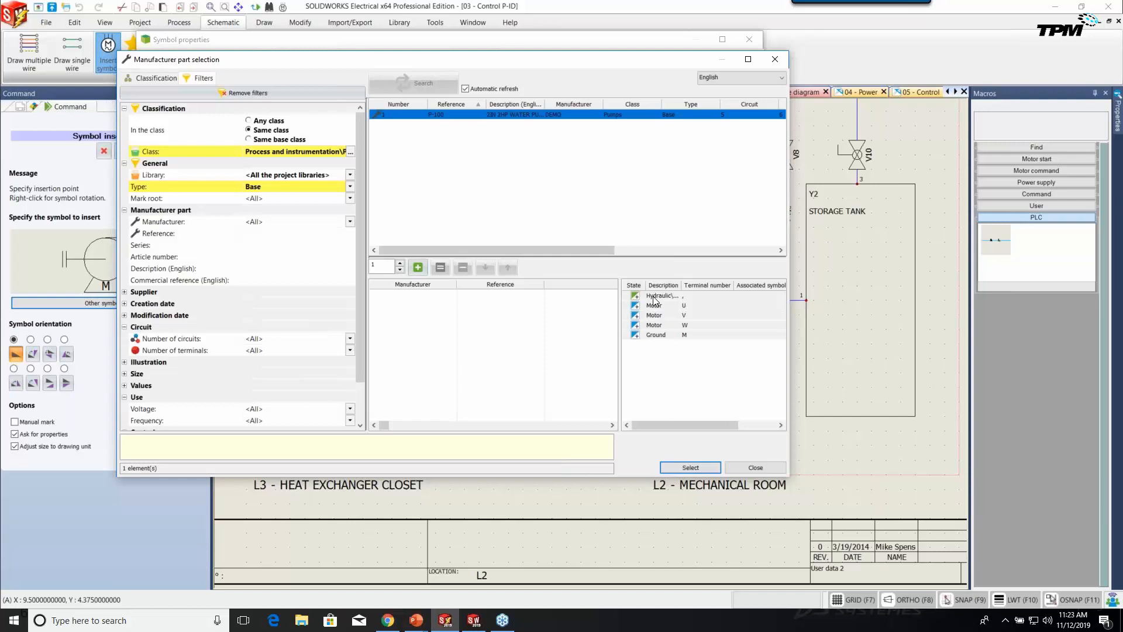
{"action": "left_click", "coordinate": [761, 467]}
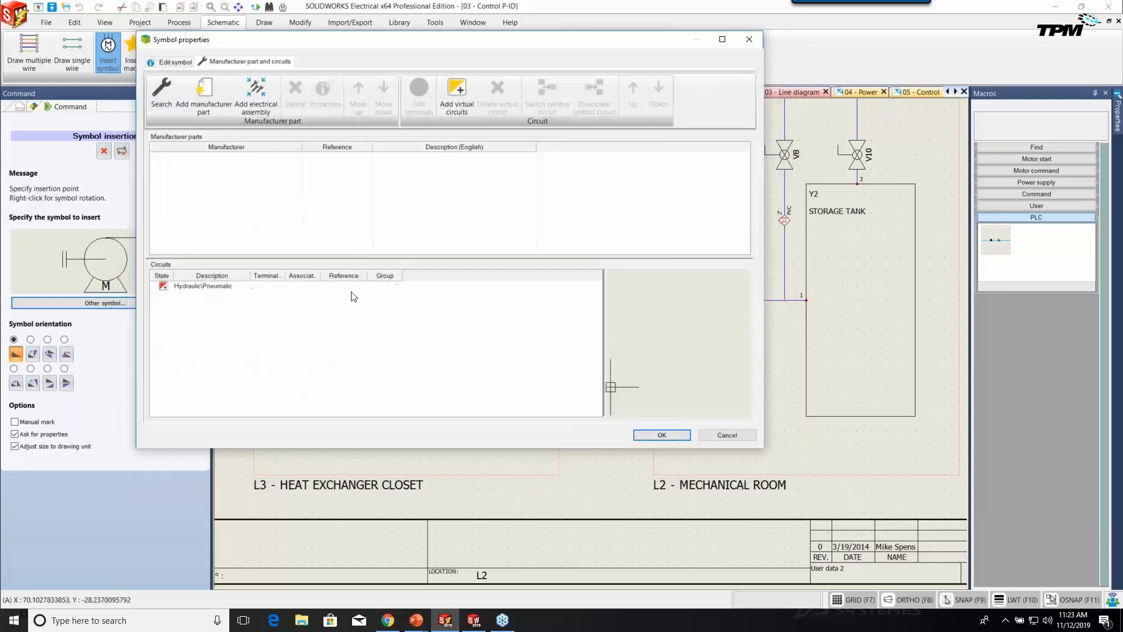
{"action": "left_click", "coordinate": [717, 434]}
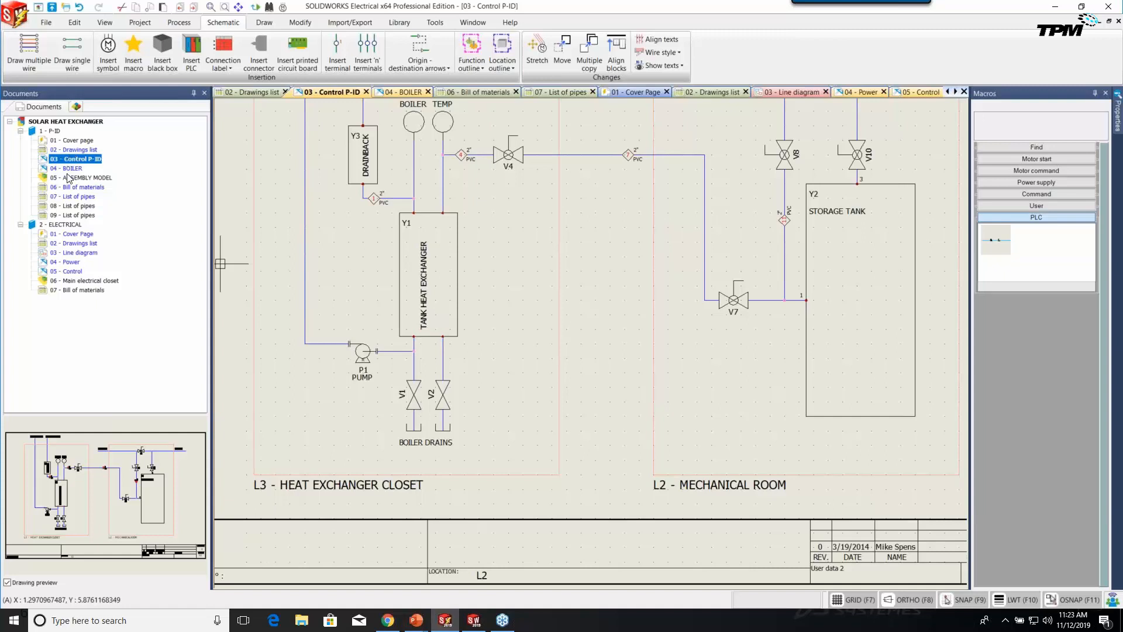
In the line diagram, review pump P2's DEMO P-100 manufacturer part and circuits, then close and deselect it.
{"action": "double_click", "coordinate": [79, 253]}
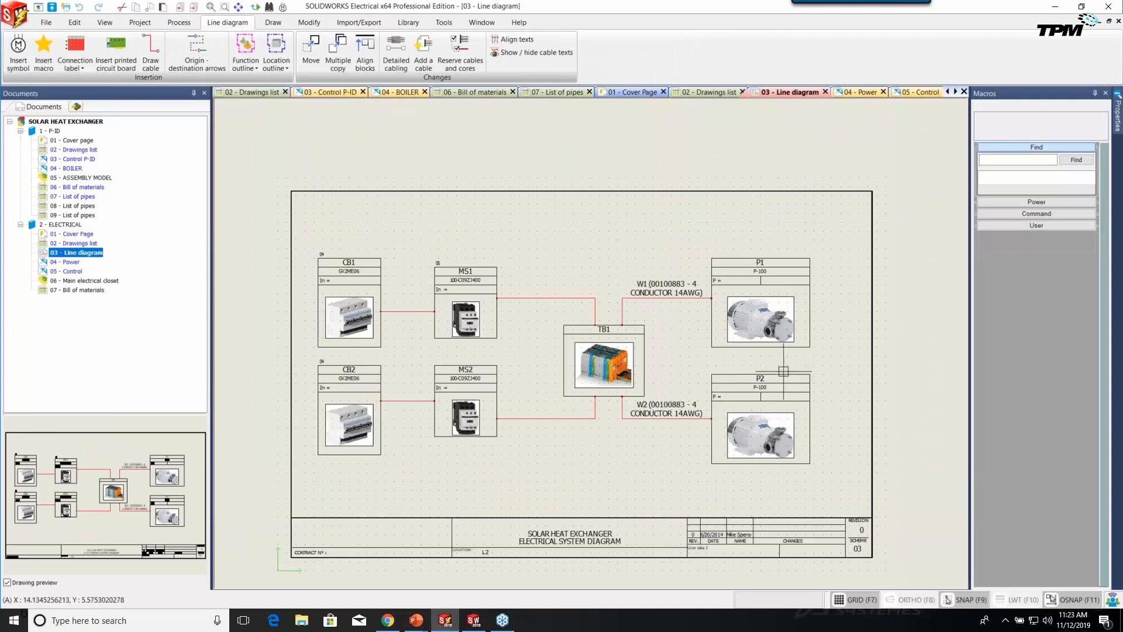
{"action": "left_click", "coordinate": [764, 375]}
{"action": "double_click", "coordinate": [760, 383]}
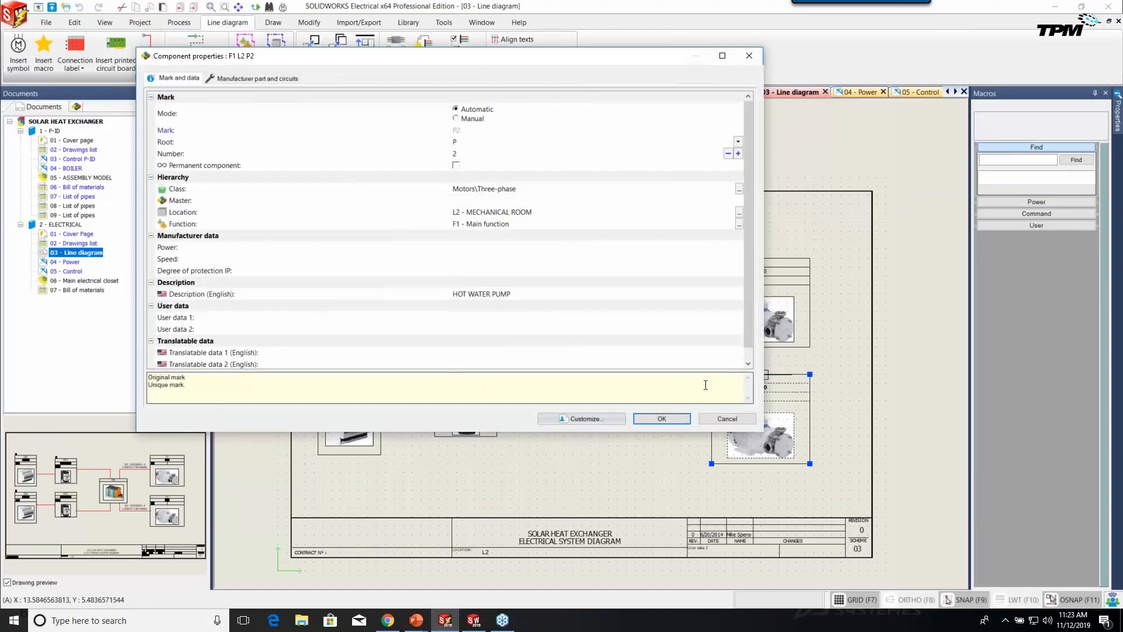
{"action": "left_click", "coordinate": [272, 78]}
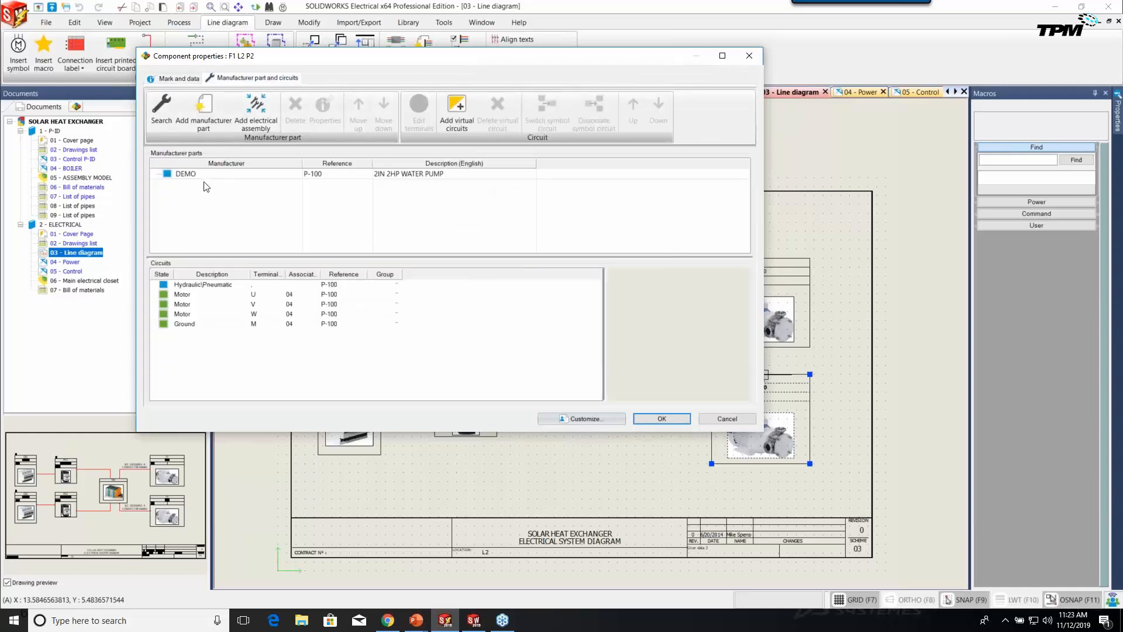
{"action": "left_click", "coordinate": [338, 175]}
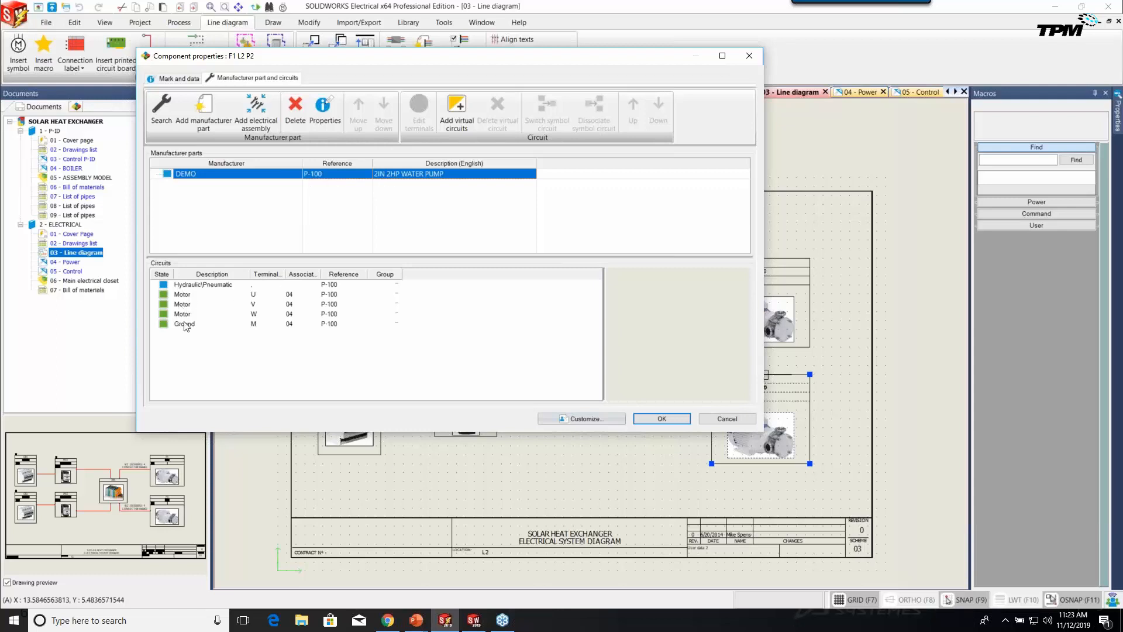
{"action": "left_click", "coordinate": [735, 417]}
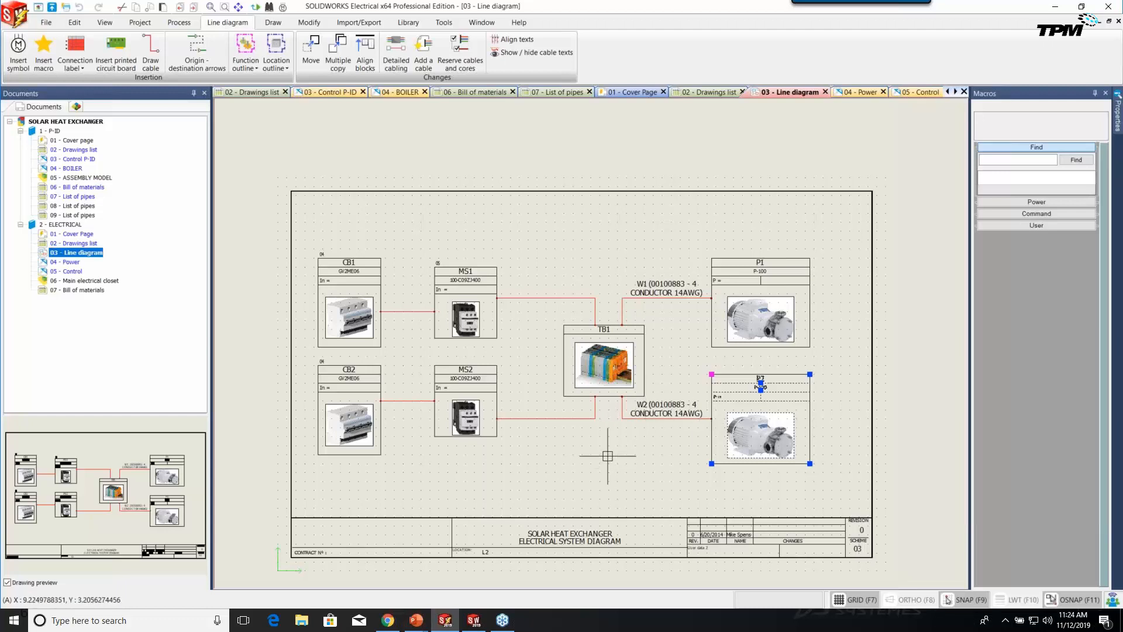
{"action": "key", "text": "Escape"}
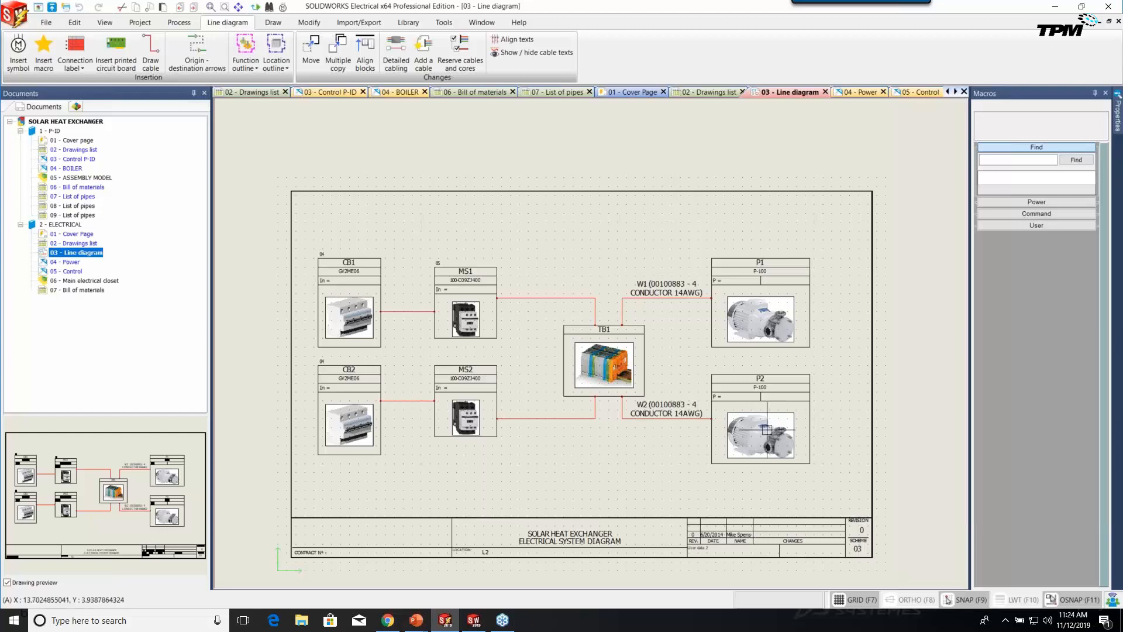
In 03 - Control P-ID, place a pump symbol in L2 Mechanical Room linked to =F1-P2 HOT WATER PUMP.
{"action": "double_click", "coordinate": [67, 167]}
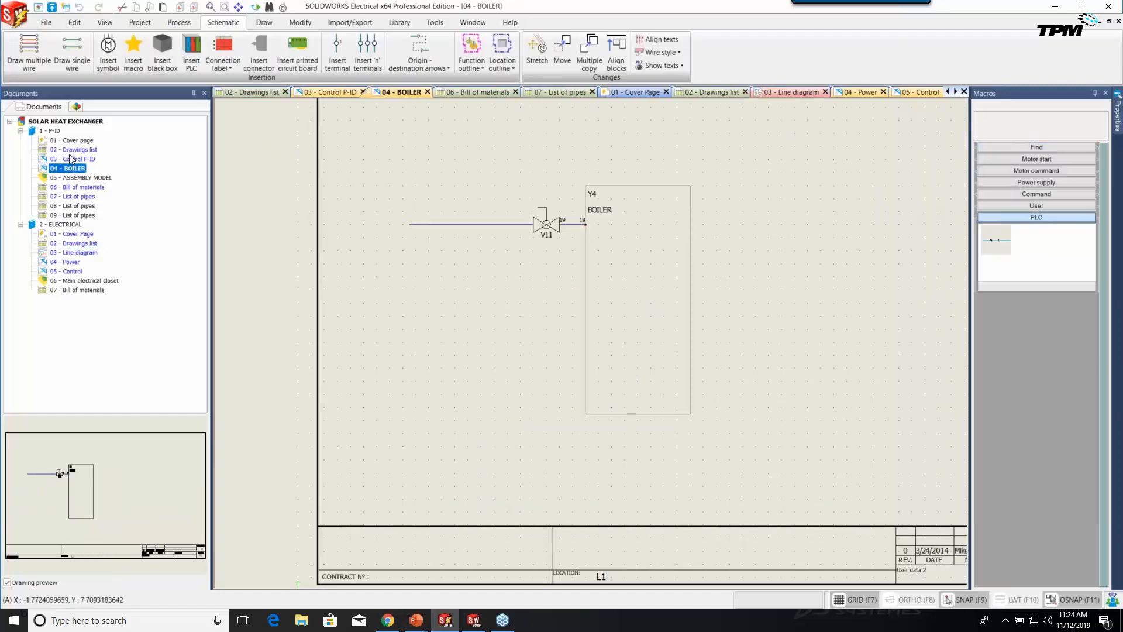
{"action": "double_click", "coordinate": [72, 159]}
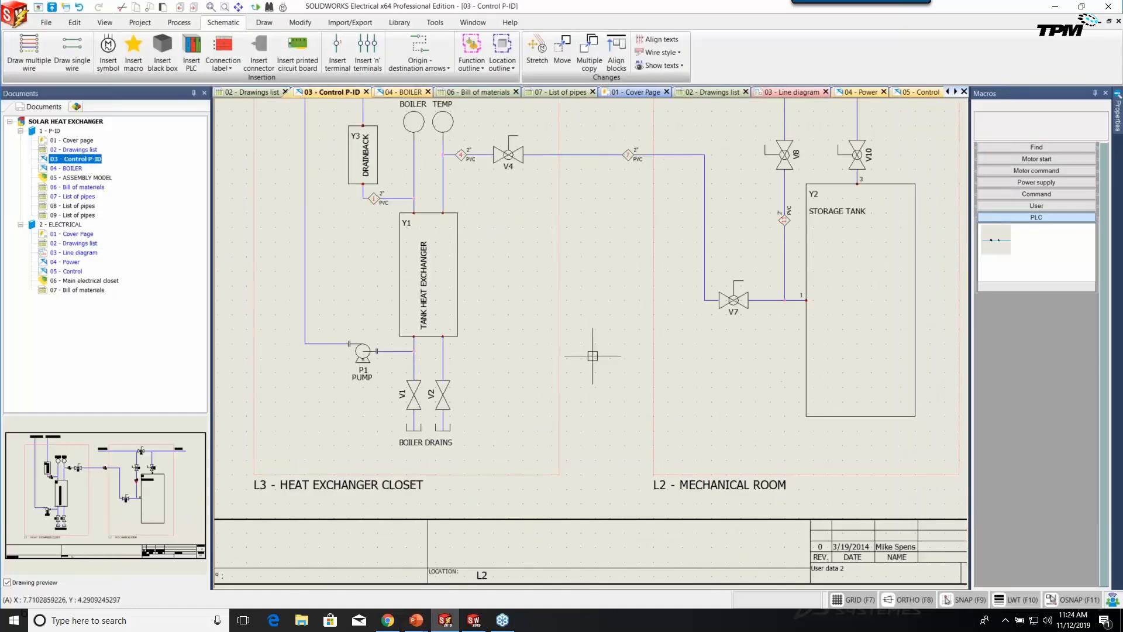
{"action": "left_click", "coordinate": [108, 64]}
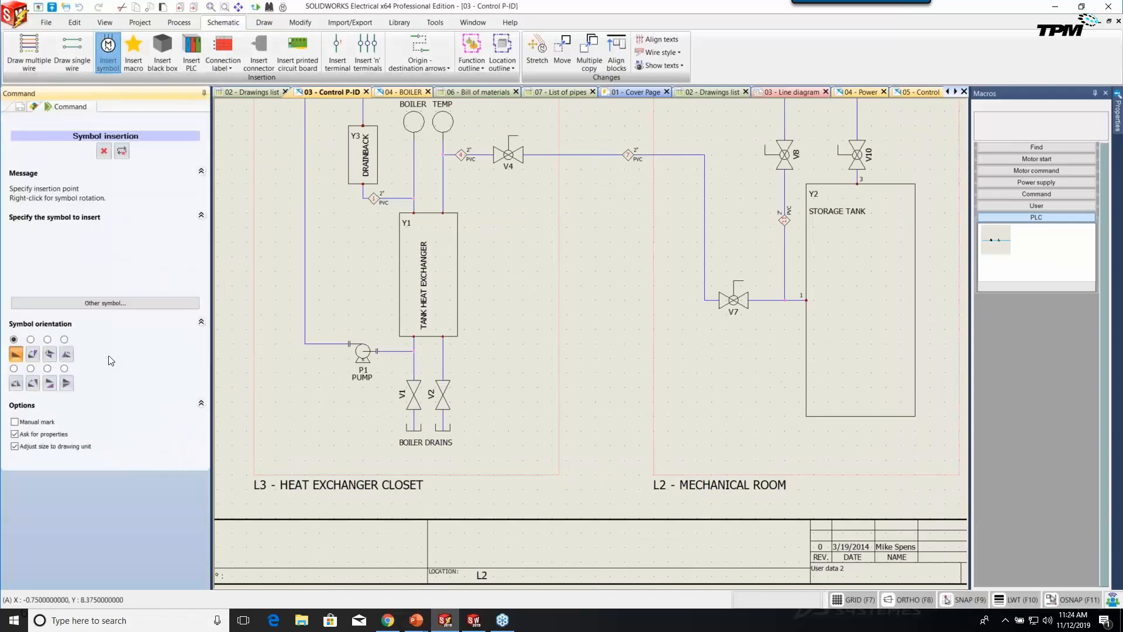
{"action": "left_click", "coordinate": [122, 304]}
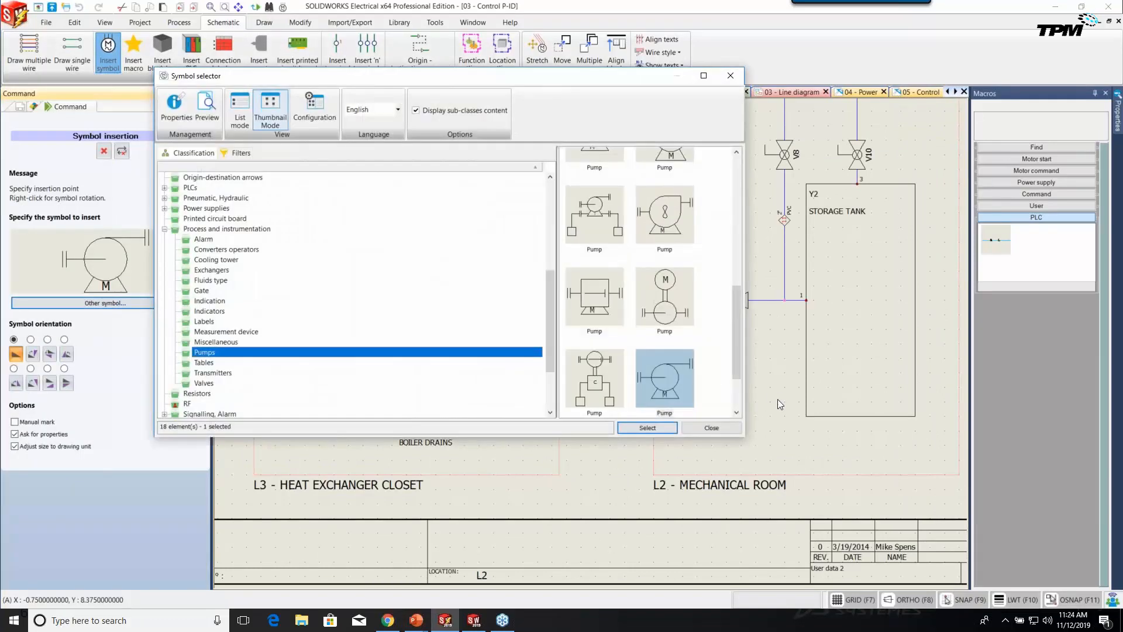
{"action": "double_click", "coordinate": [687, 384]}
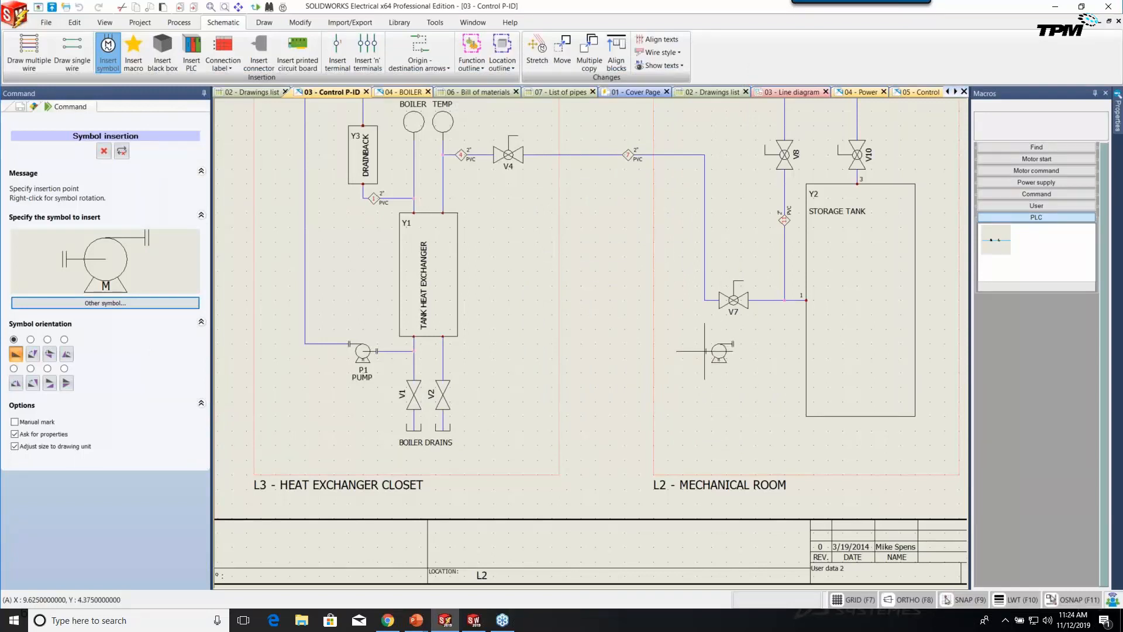
{"action": "left_click", "coordinate": [705, 351]}
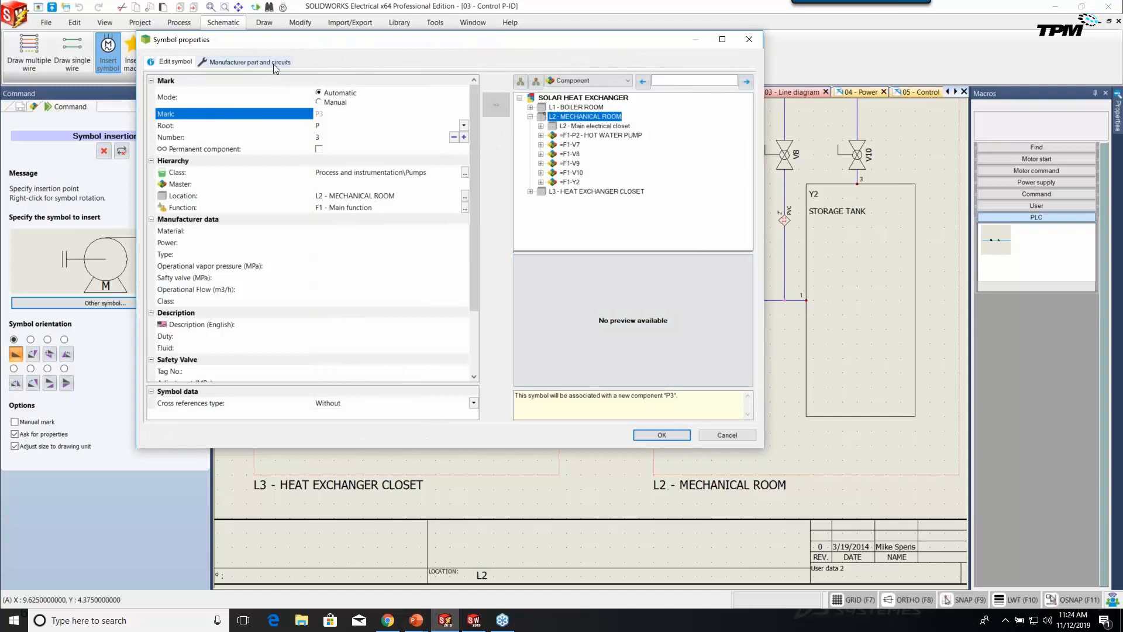
{"action": "left_click", "coordinate": [600, 136]}
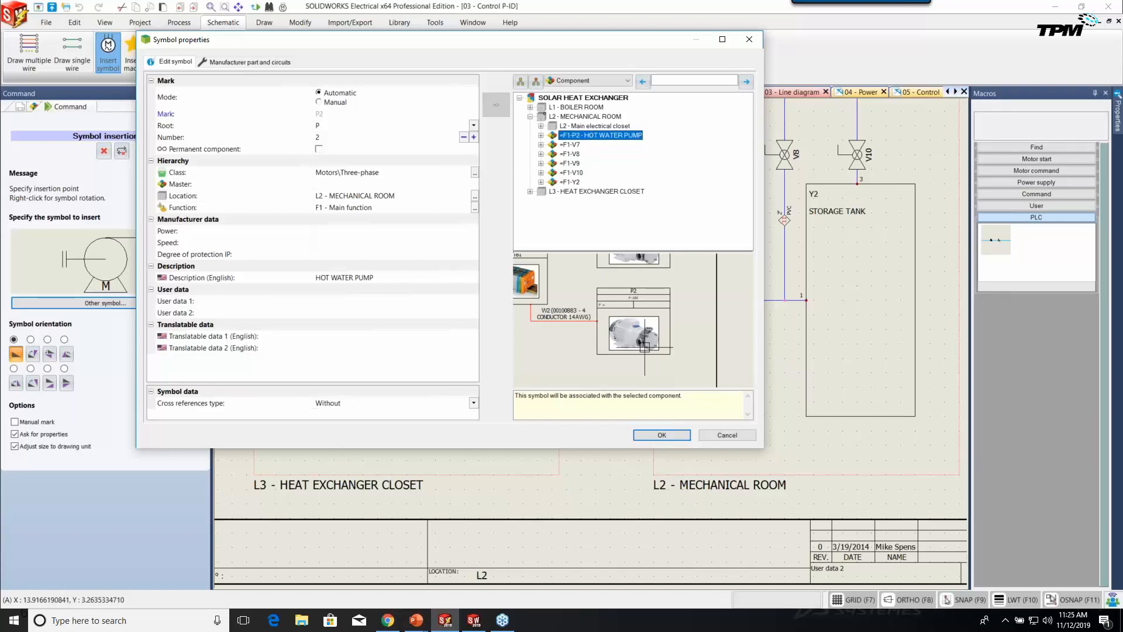
{"action": "left_click", "coordinate": [663, 435]}
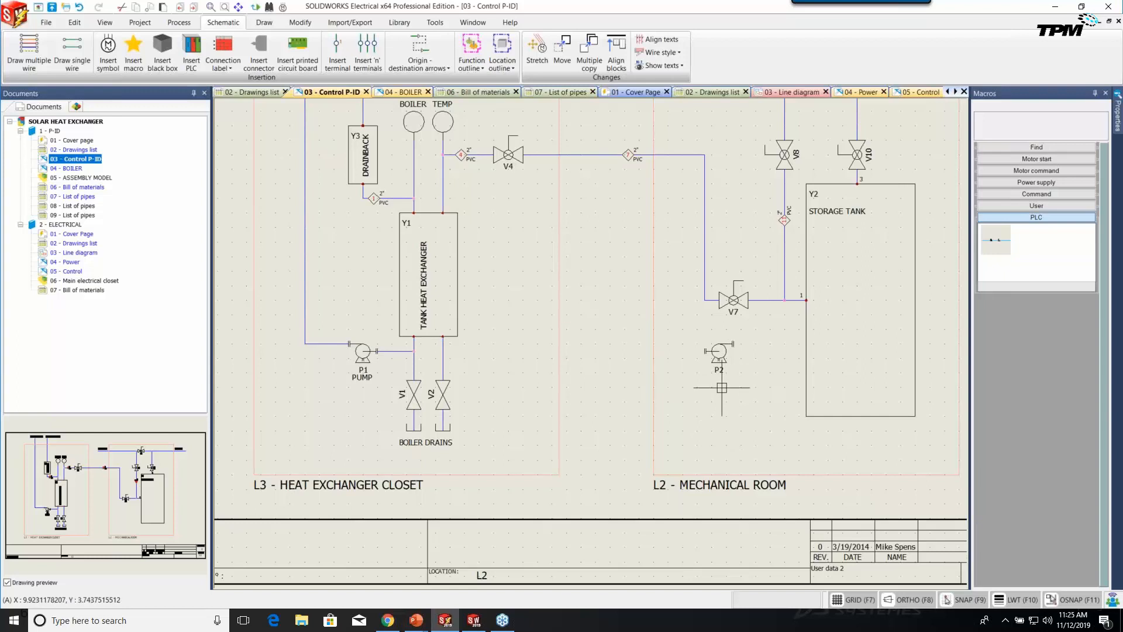
{"action": "right_click", "coordinate": [721, 369]}
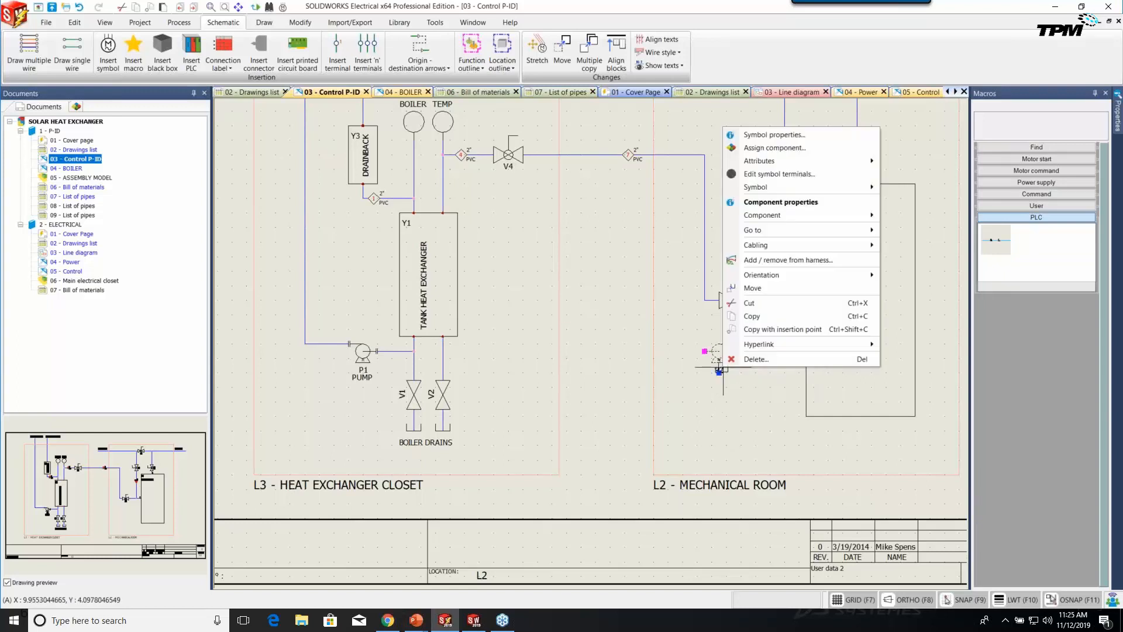
{"action": "mouse_move", "coordinate": [778, 231]}
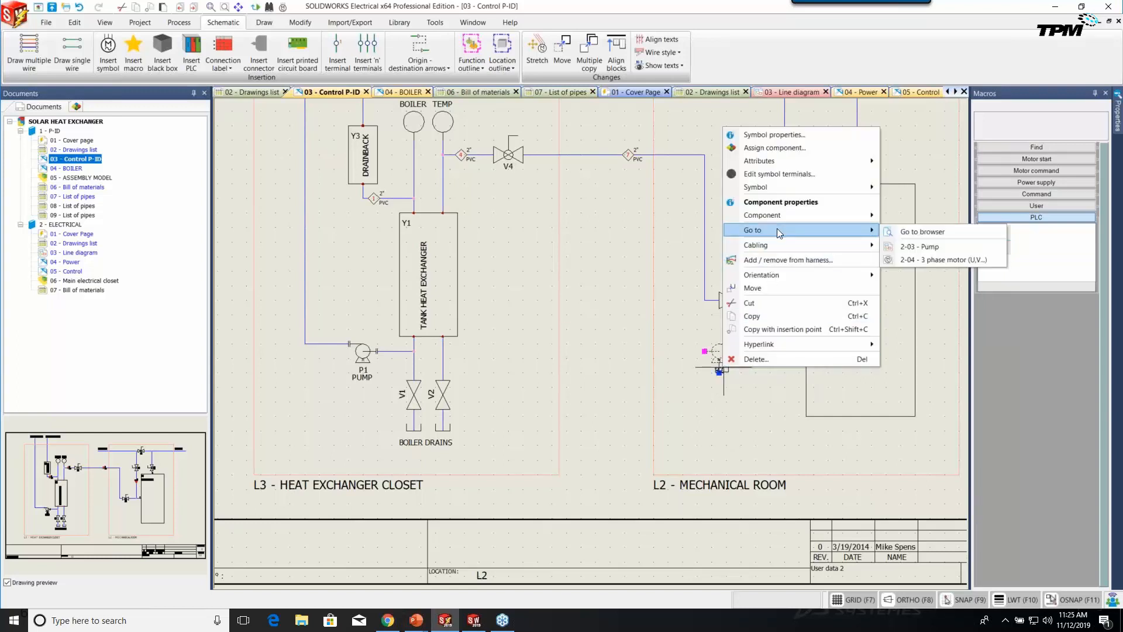
{"action": "left_click", "coordinate": [907, 247]}
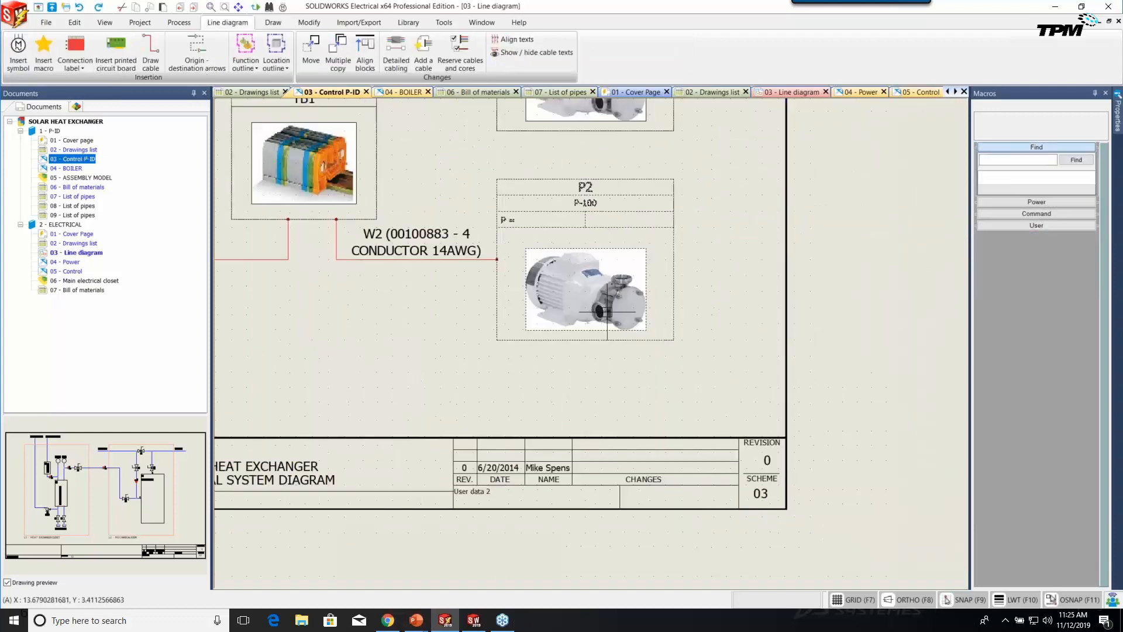
{"action": "right_click", "coordinate": [601, 226]}
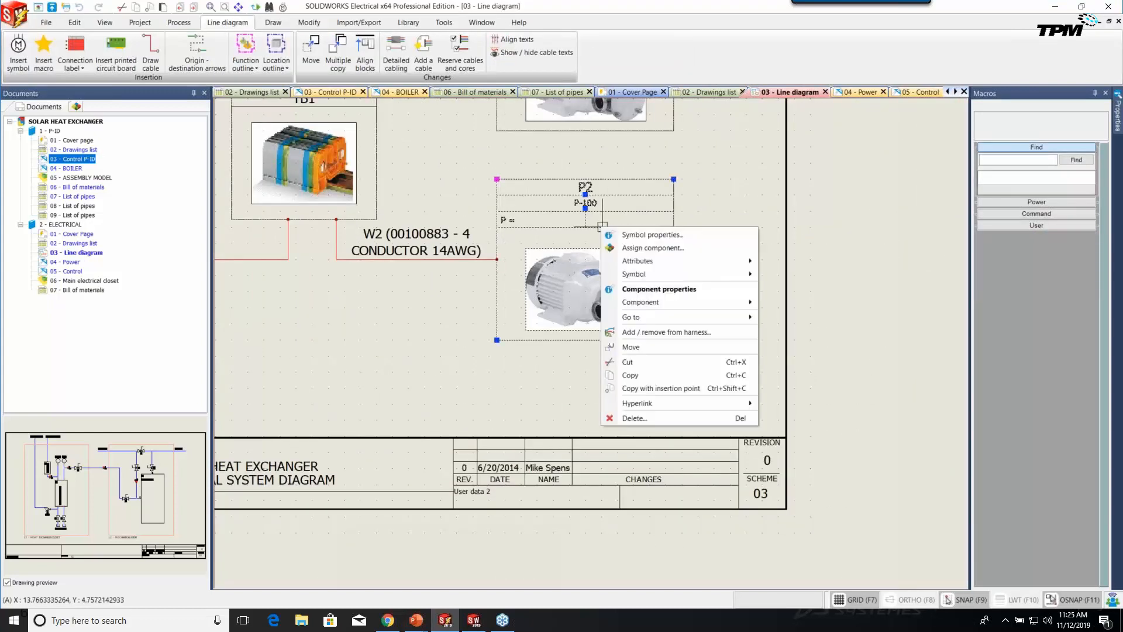
{"action": "mouse_move", "coordinate": [673, 316]}
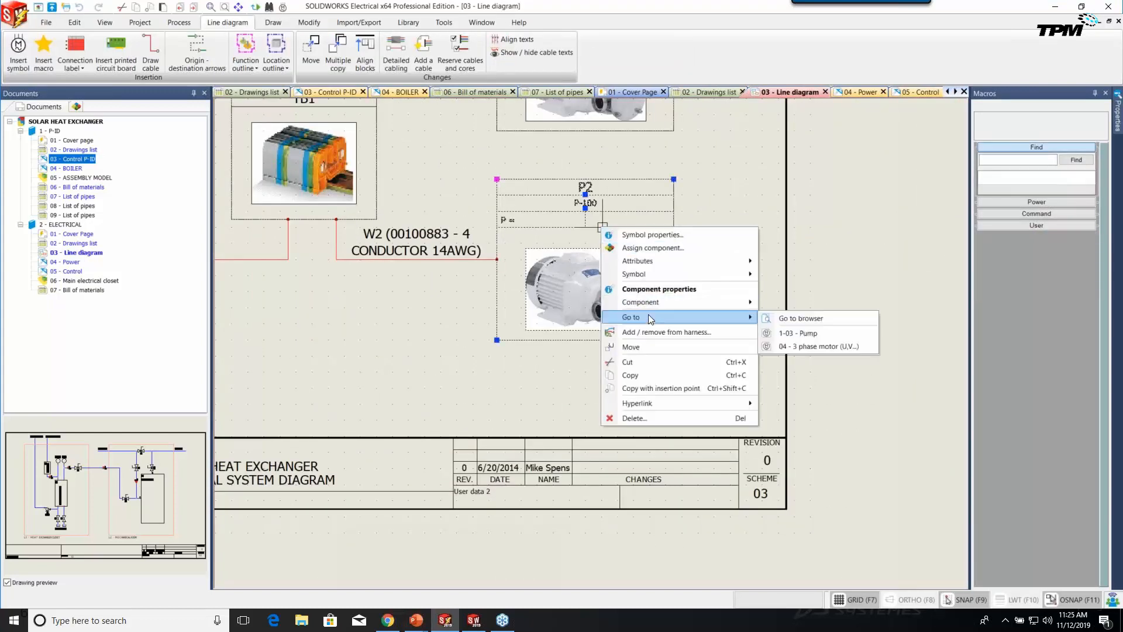
{"action": "left_click", "coordinate": [791, 346]}
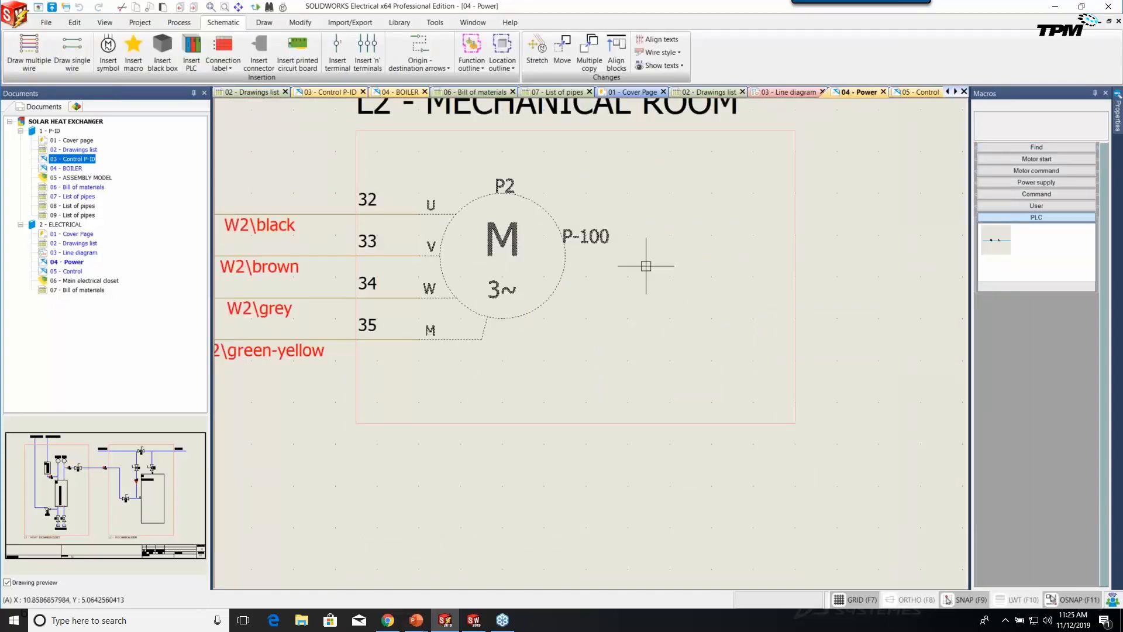
{"action": "scroll", "coordinate": [436, 178], "scroll_direction": "down", "scroll_amount": 1}
{"action": "middle_click_drag", "start_coordinate": [437, 178], "coordinate": [495, 235]}
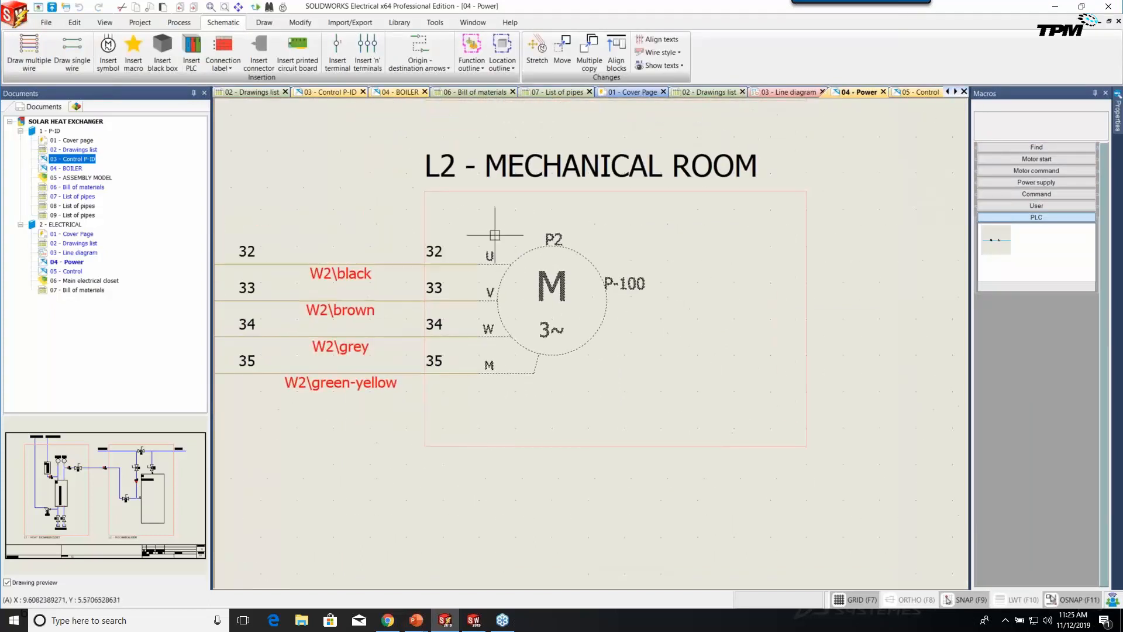
{"action": "right_click", "coordinate": [577, 249]}
{"action": "mouse_move", "coordinate": [607, 355]}
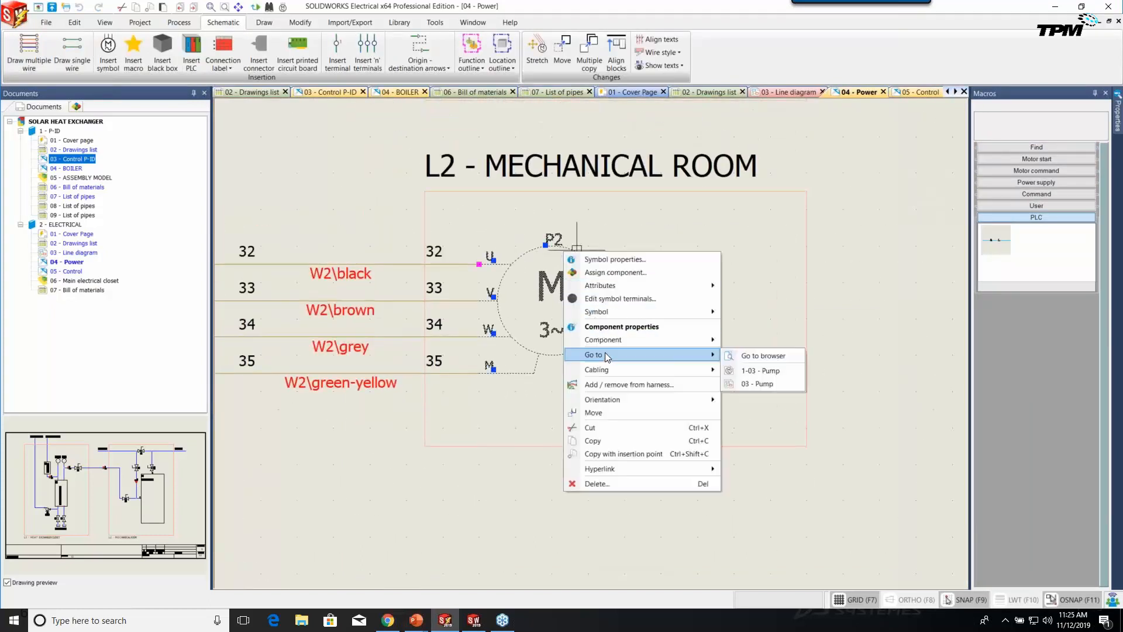
{"action": "left_click", "coordinate": [760, 371]}
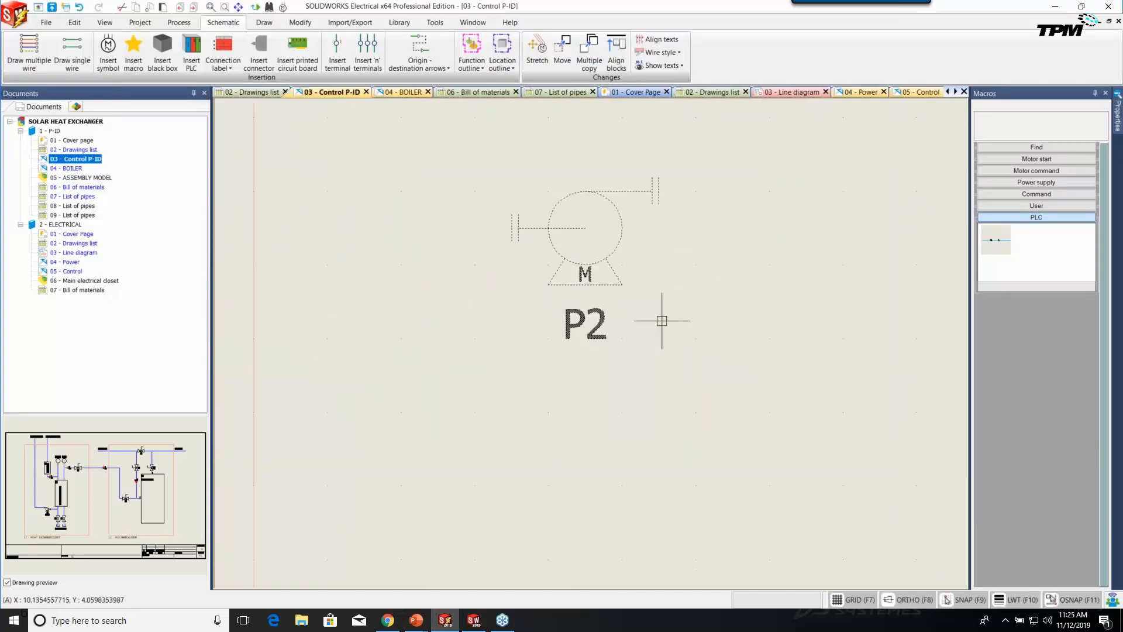
{"action": "scroll", "coordinate": [661, 321], "scroll_direction": "down", "scroll_amount": 5}
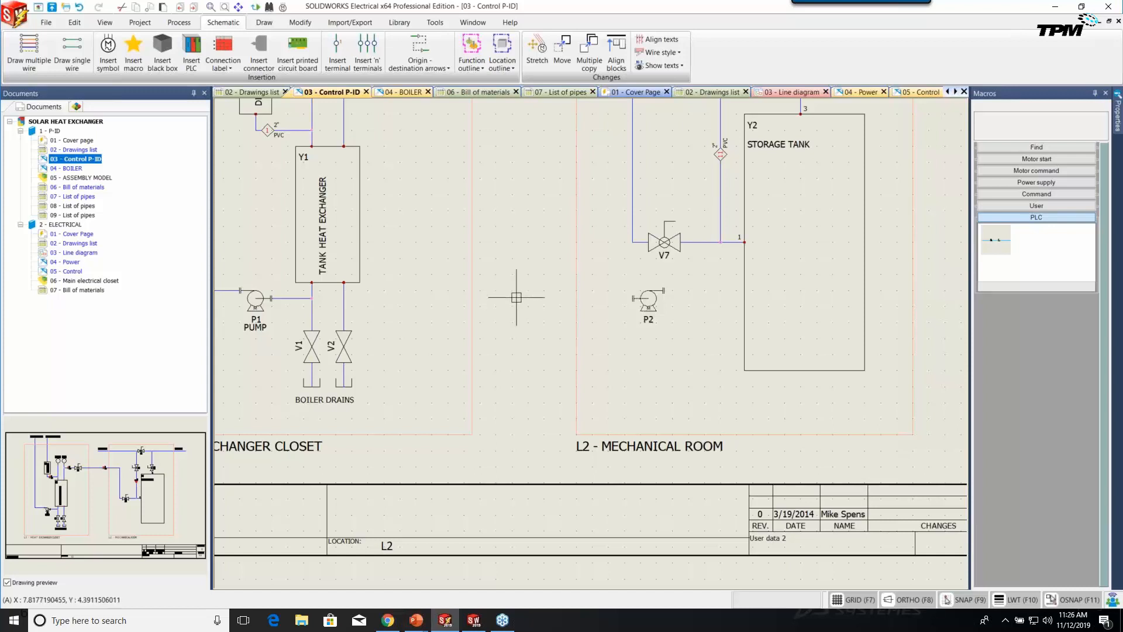
{"action": "scroll", "coordinate": [618, 290], "scroll_direction": "up", "scroll_amount": 1}
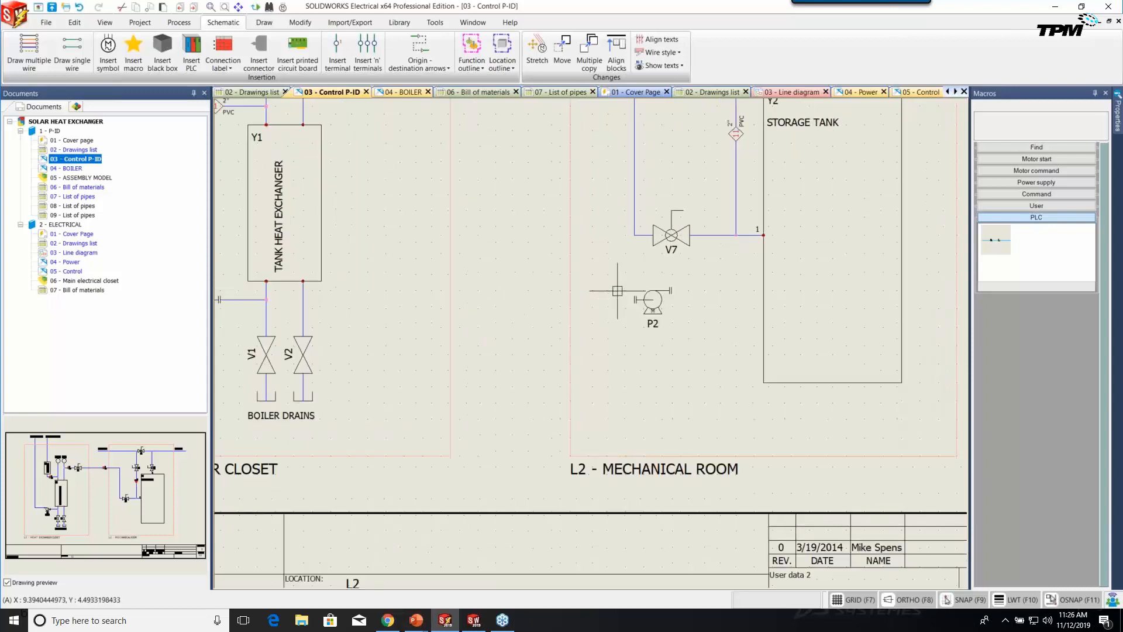
Start a single-wire pipe, browse the Electrical and Hydraulic style groups, and choose the PI_WORK wire style.
{"action": "left_click", "coordinate": [88, 60]}
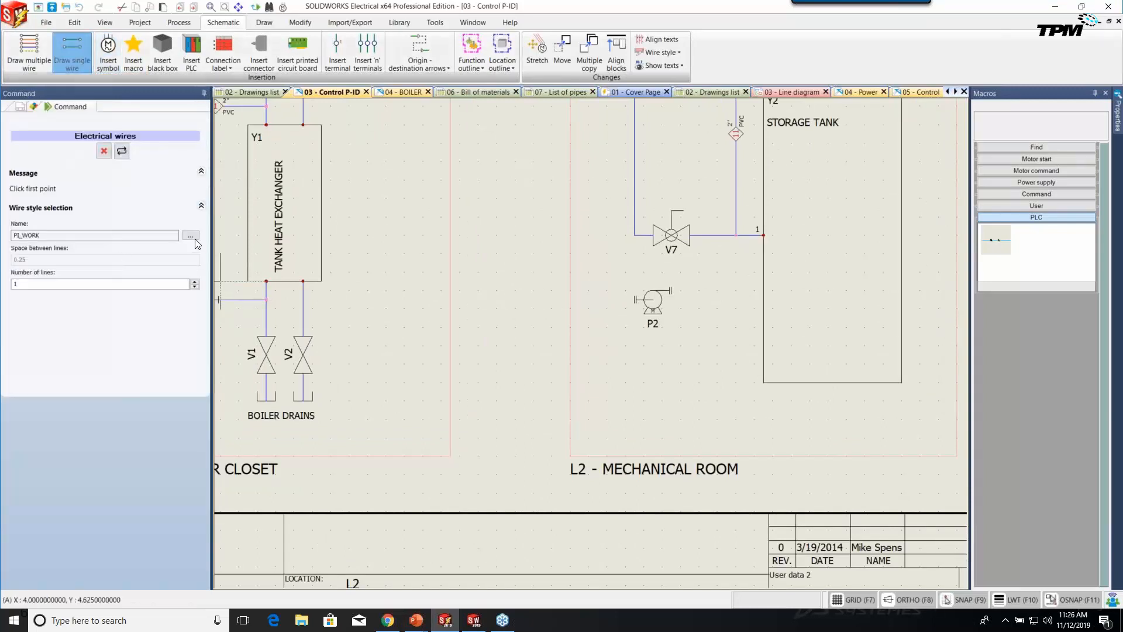
{"action": "left_click", "coordinate": [191, 235]}
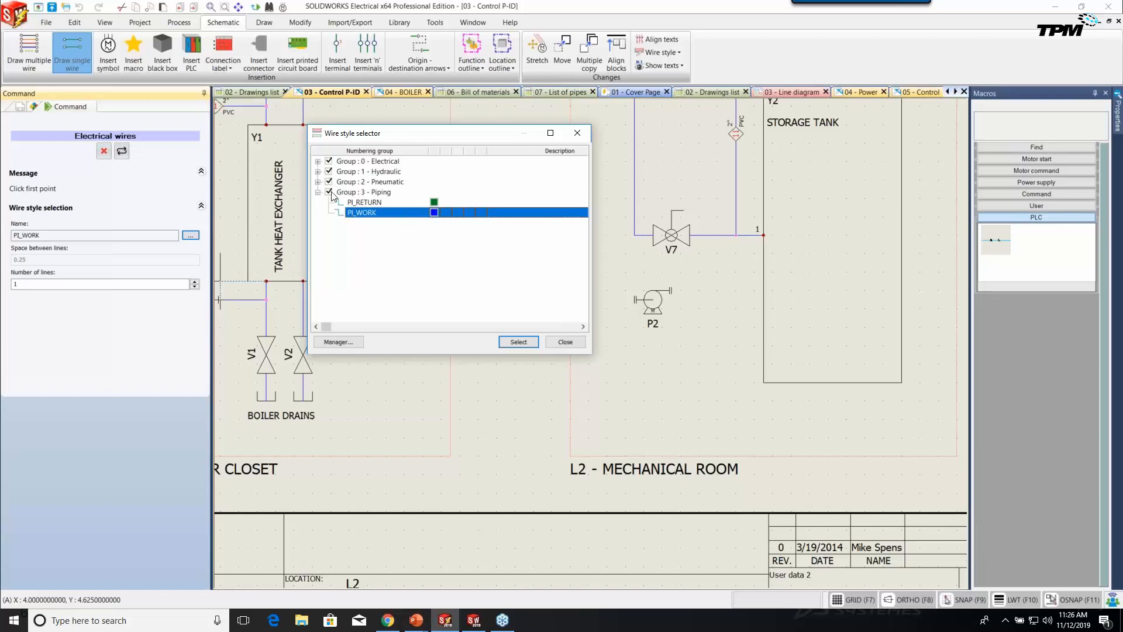
{"action": "left_click", "coordinate": [318, 162]}
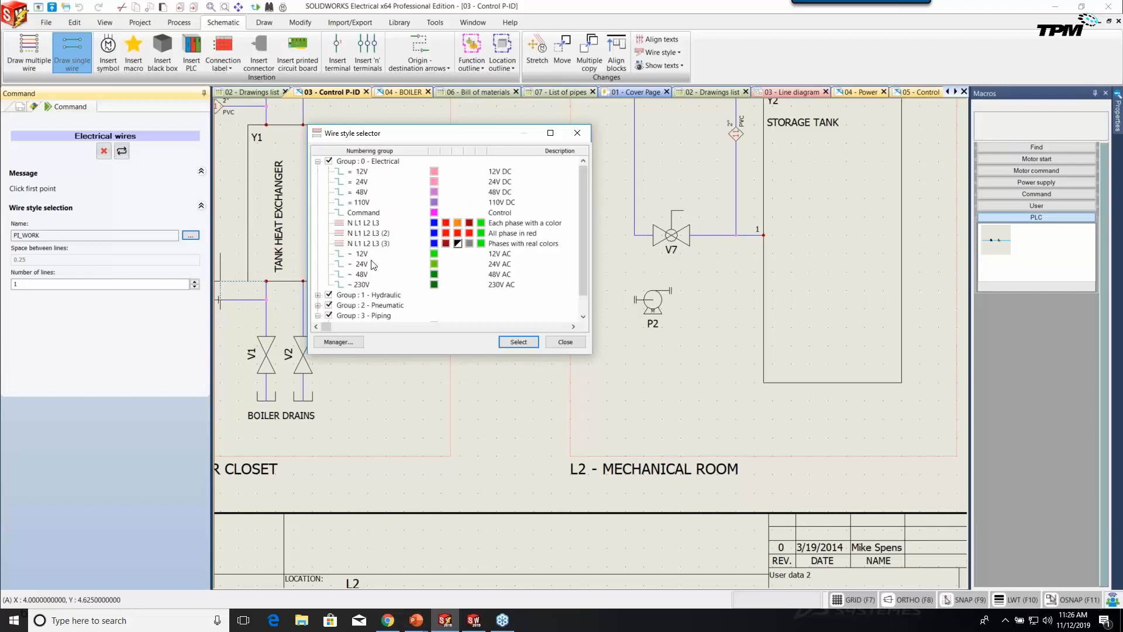
{"action": "left_click", "coordinate": [318, 161]}
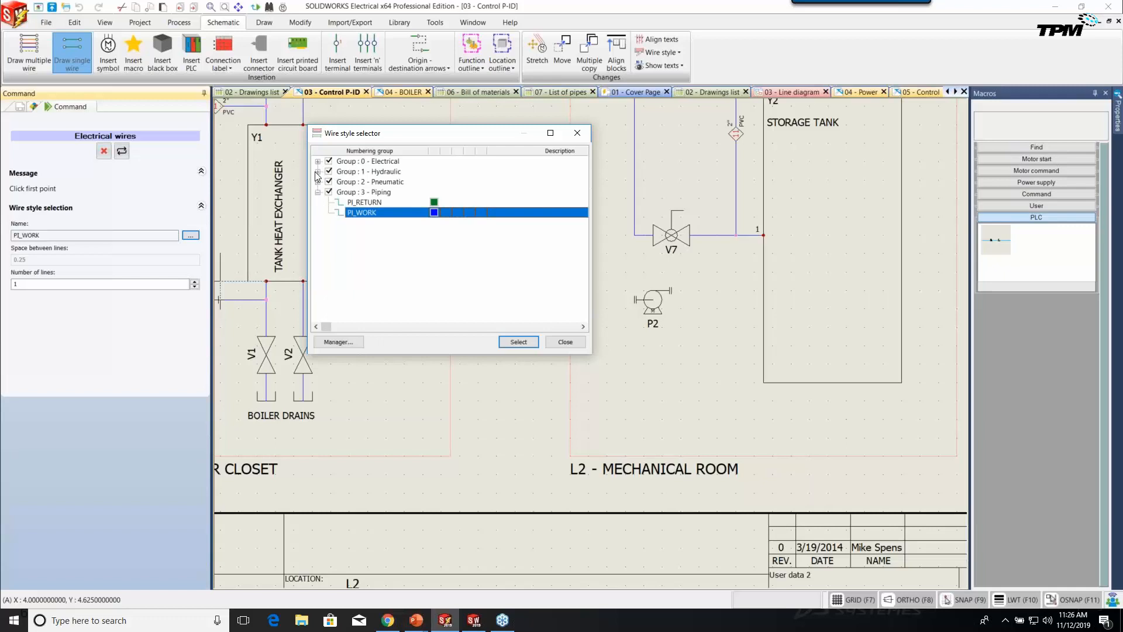
{"action": "left_click", "coordinate": [317, 172]}
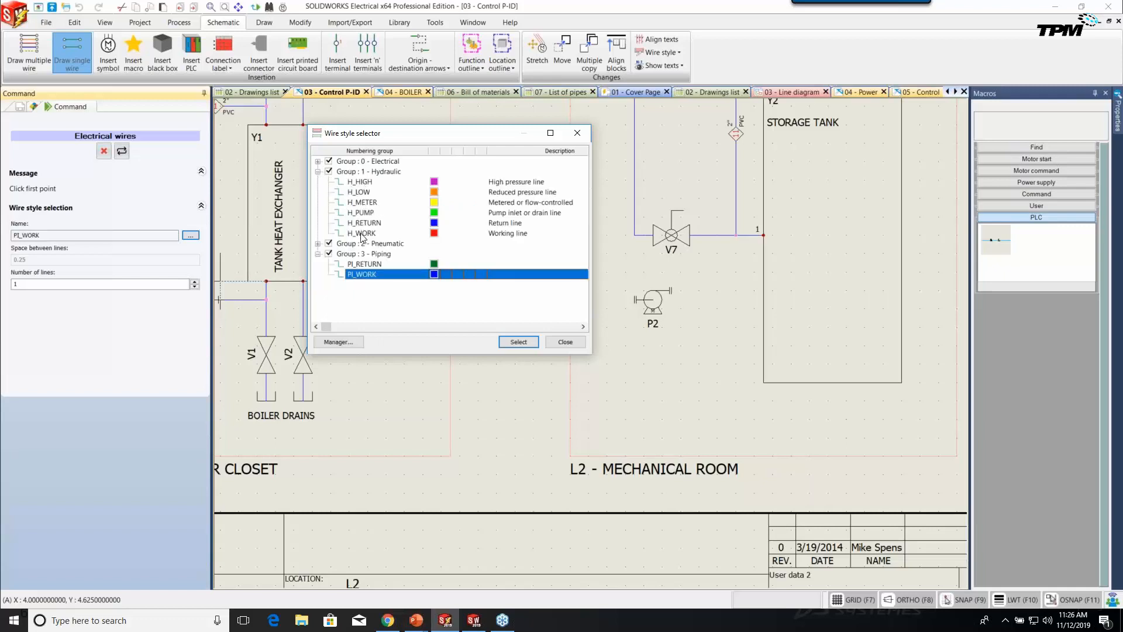
{"action": "left_click", "coordinate": [318, 172]}
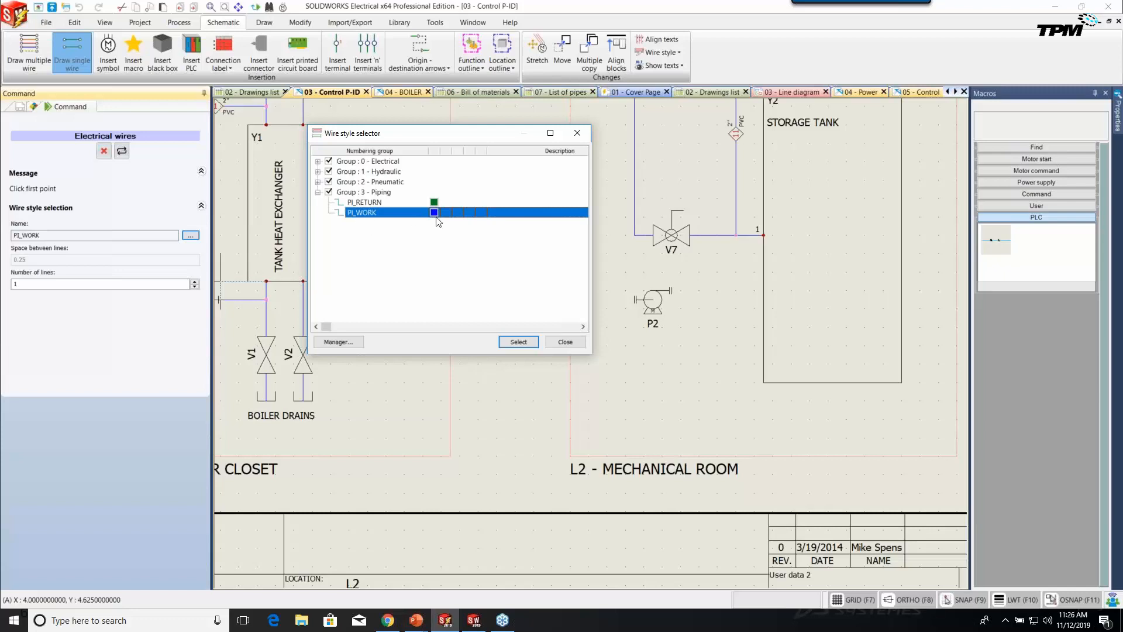
{"action": "left_click", "coordinate": [515, 342]}
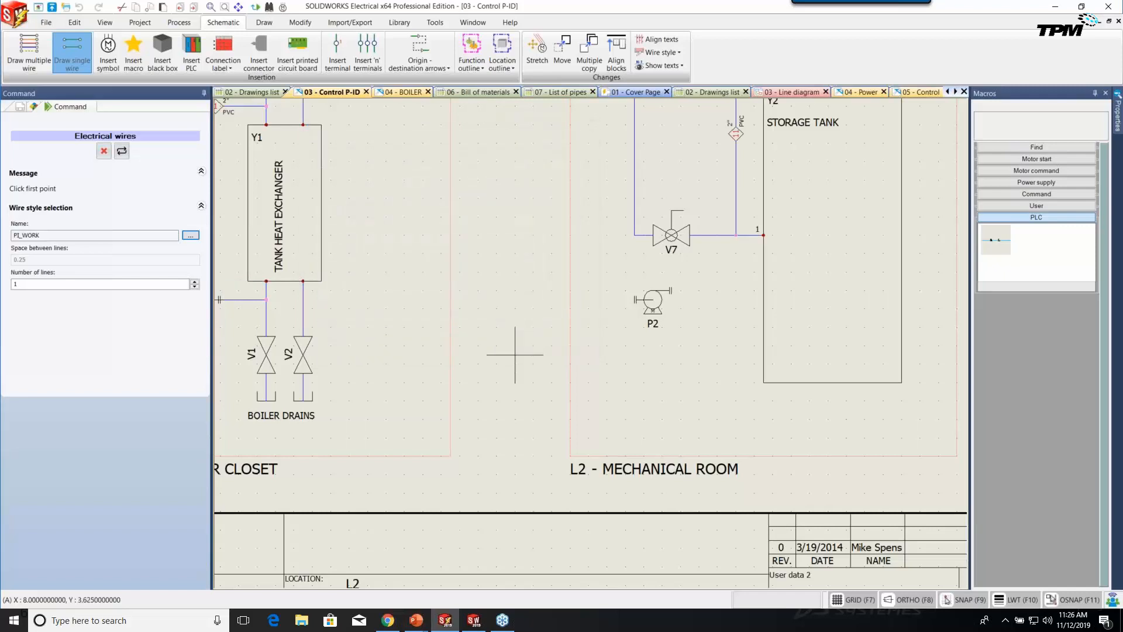
Draw PI_WORK pipes from pump P2 to storage tank Y2 and back to the V2 drain line.
{"action": "left_click", "coordinate": [670, 290]}
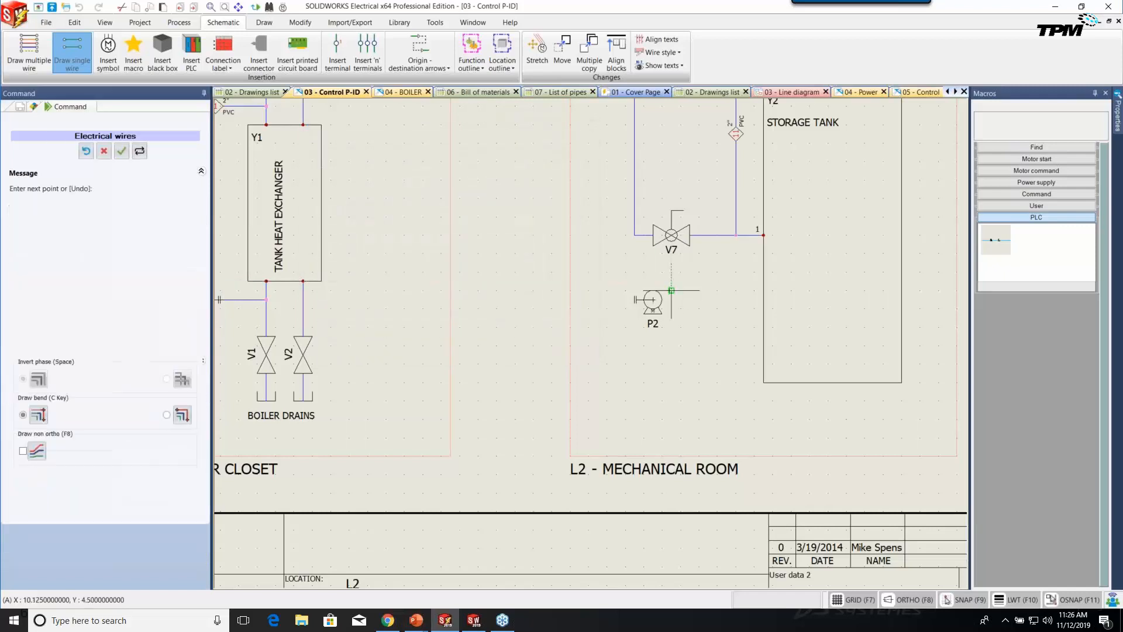
{"action": "left_click", "coordinate": [763, 290]}
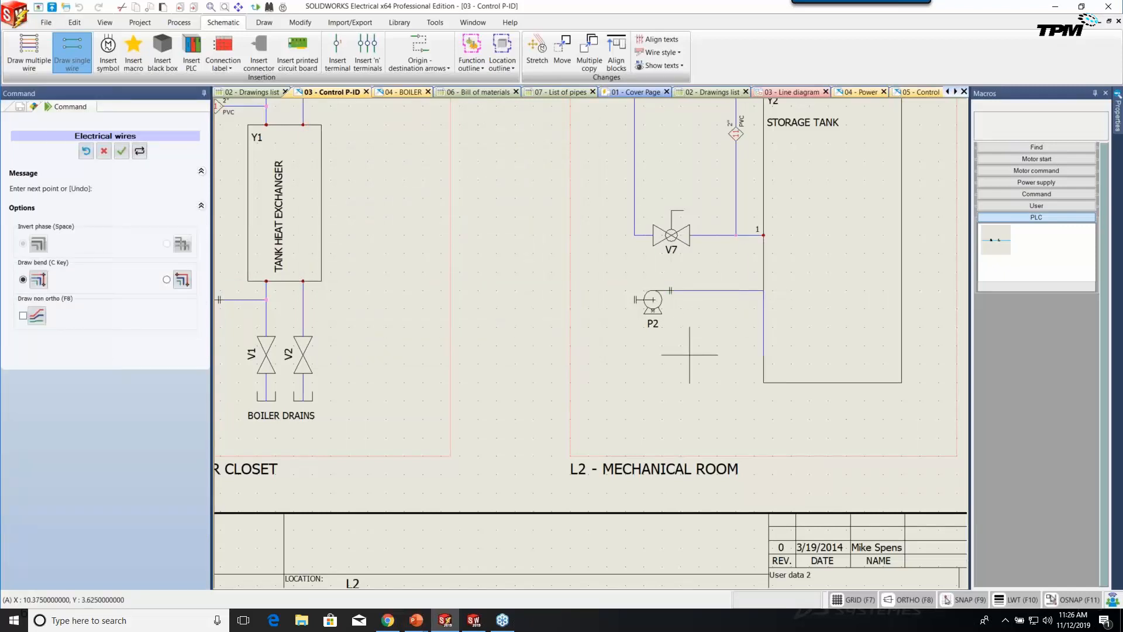
{"action": "left_click", "coordinate": [634, 299]}
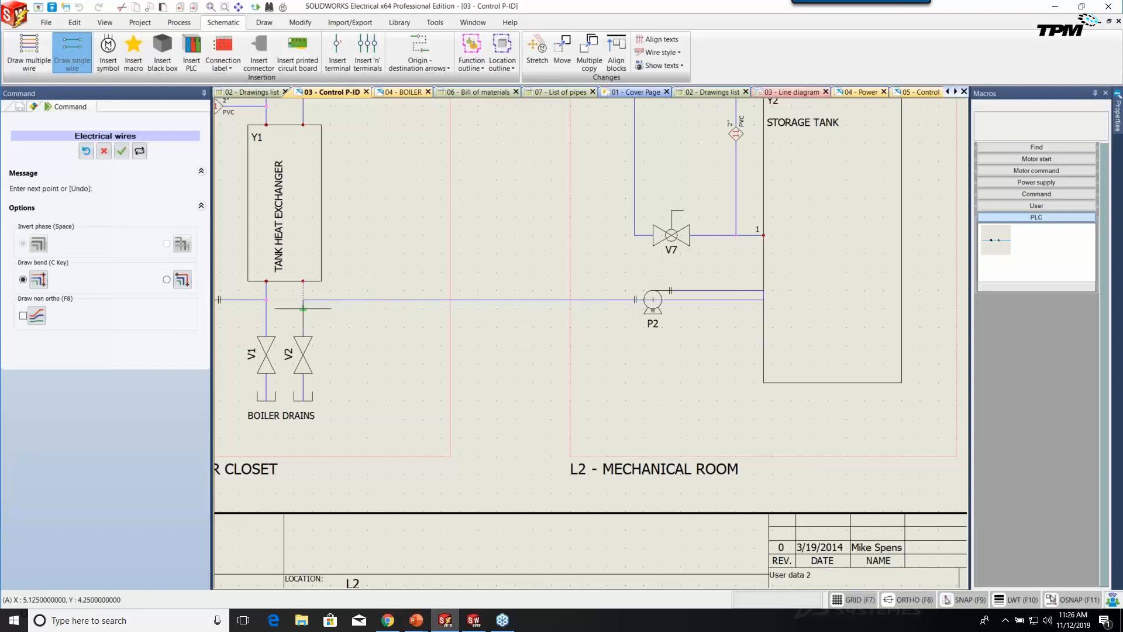
{"action": "left_click", "coordinate": [303, 308]}
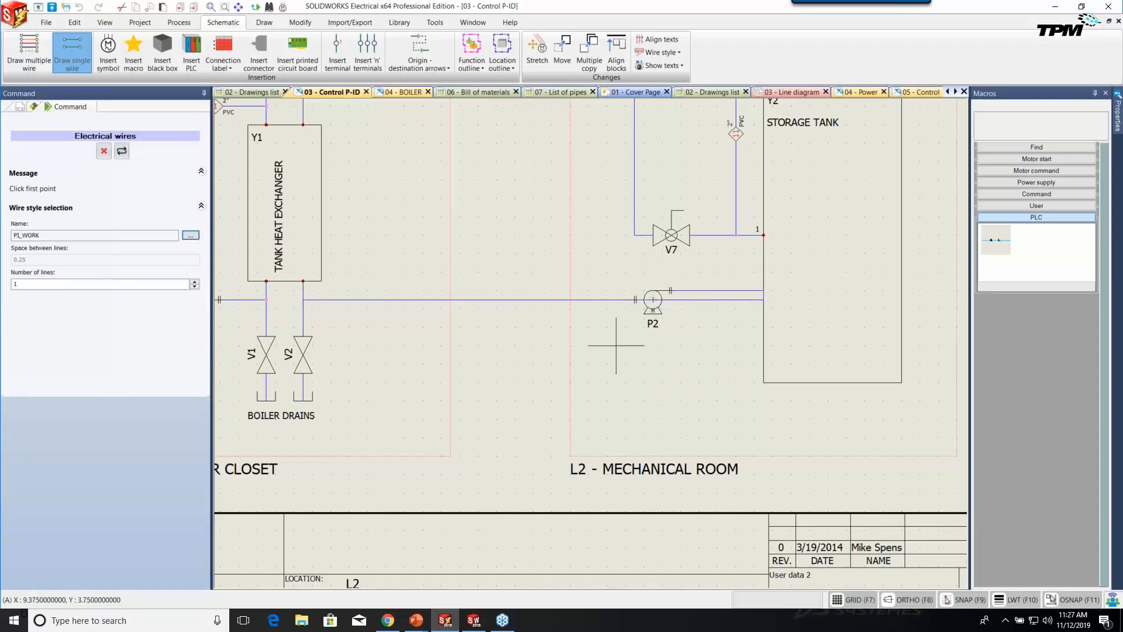
{"action": "right_click", "coordinate": [552, 299]}
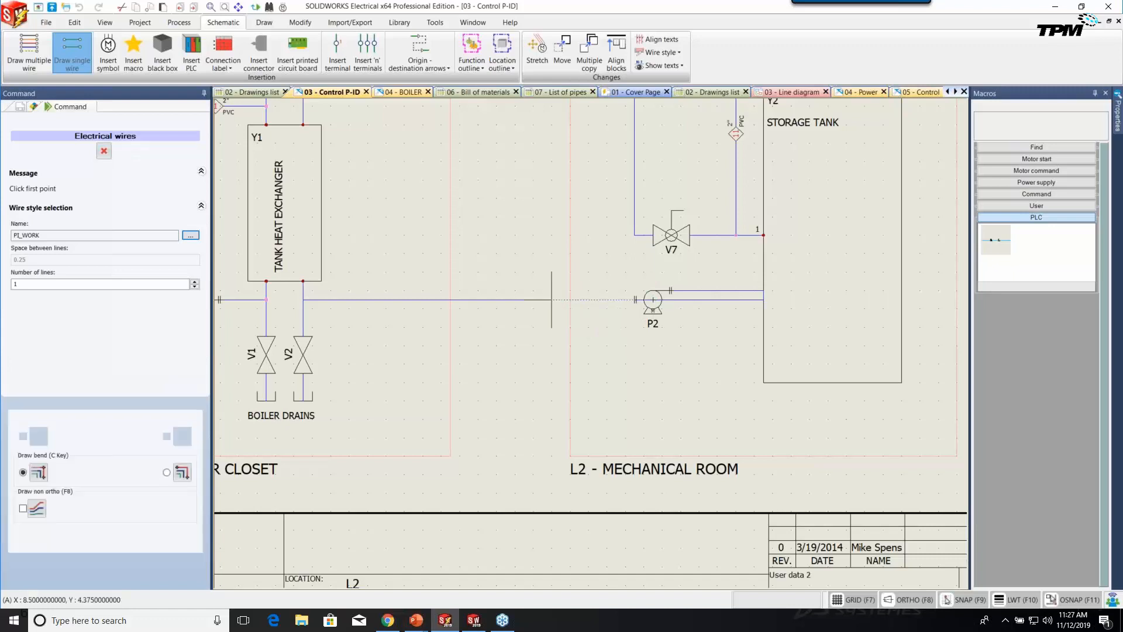
{"action": "key", "text": "Escape"}
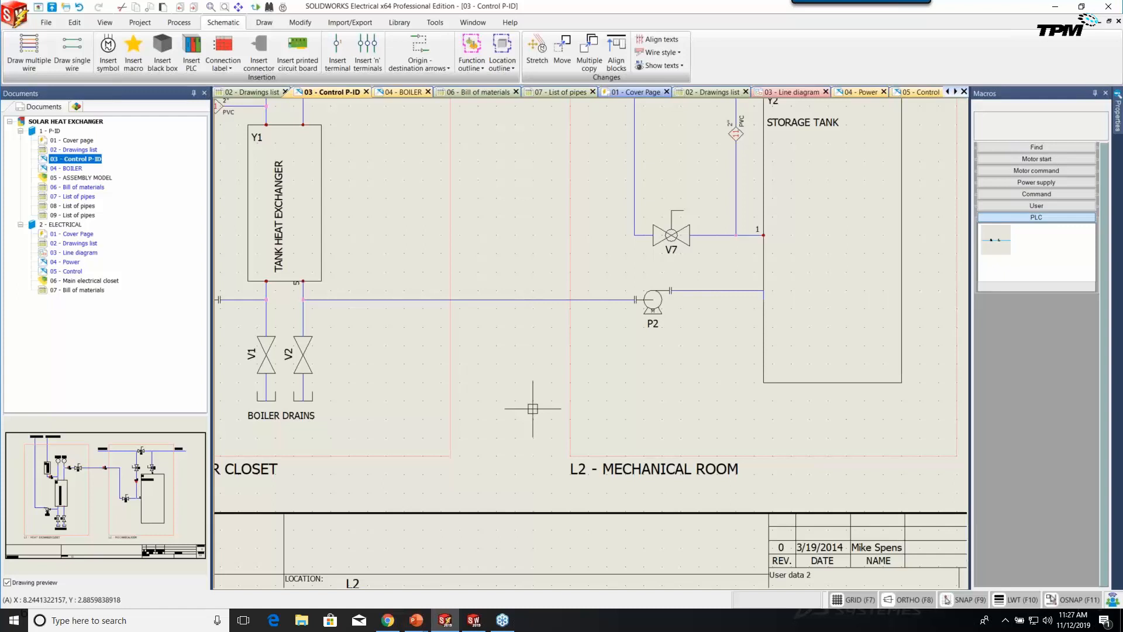
{"action": "scroll", "coordinate": [309, 306], "scroll_direction": "up", "scroll_amount": 2}
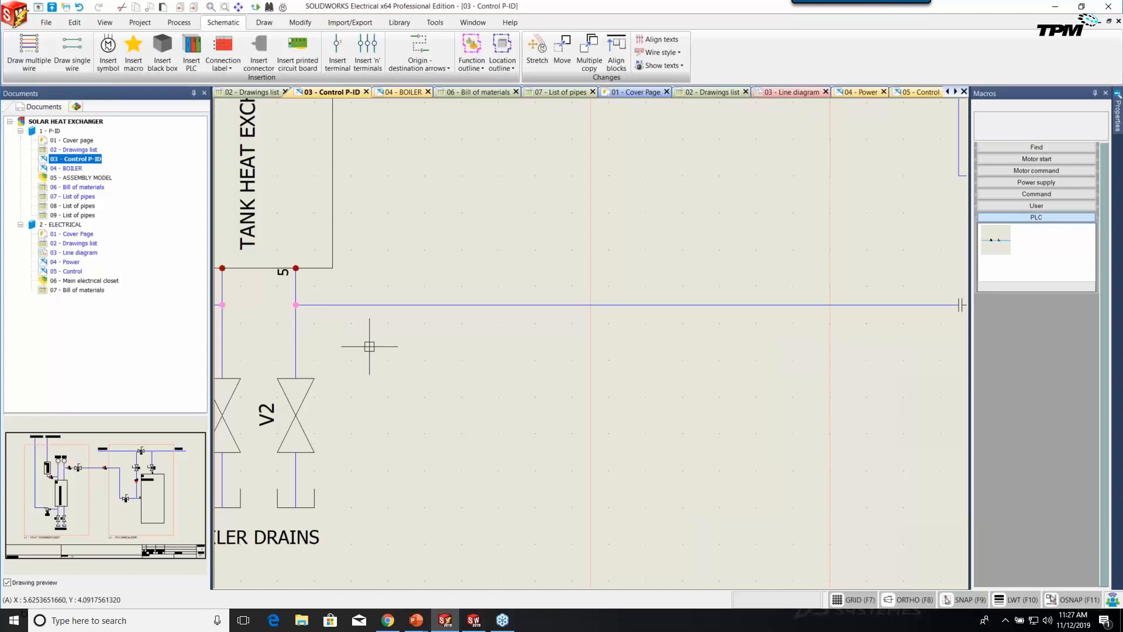
{"action": "scroll", "coordinate": [450, 388], "scroll_direction": "down", "scroll_amount": 3}
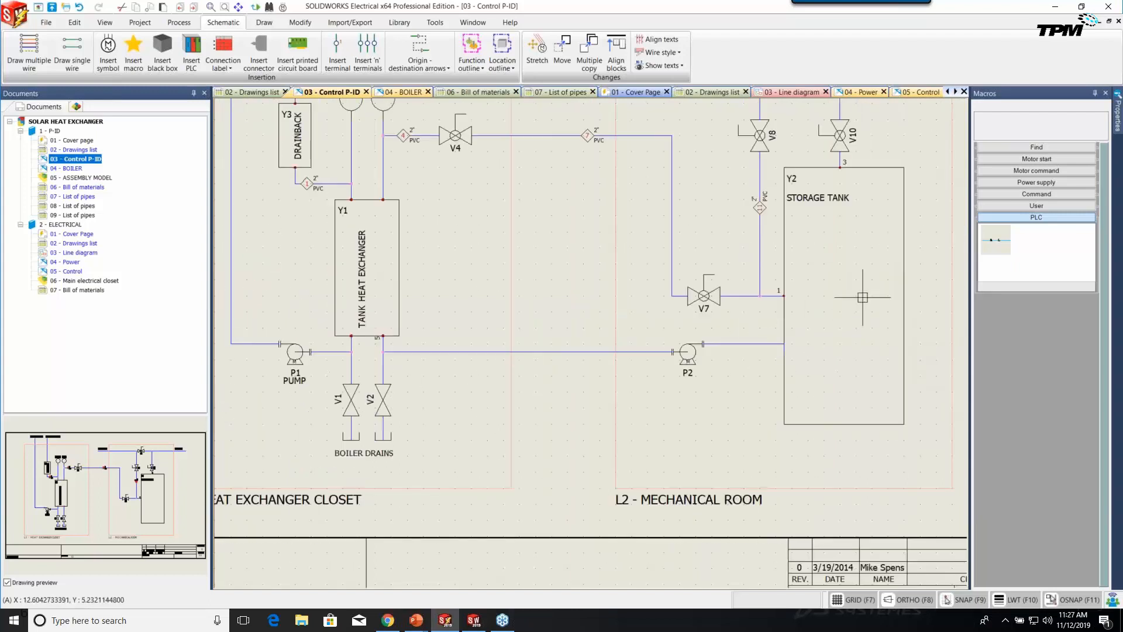
{"action": "scroll", "coordinate": [862, 297], "scroll_direction": "up", "scroll_amount": 4}
{"action": "middle_click_drag", "start_coordinate": [867, 253], "coordinate": [737, 288]}
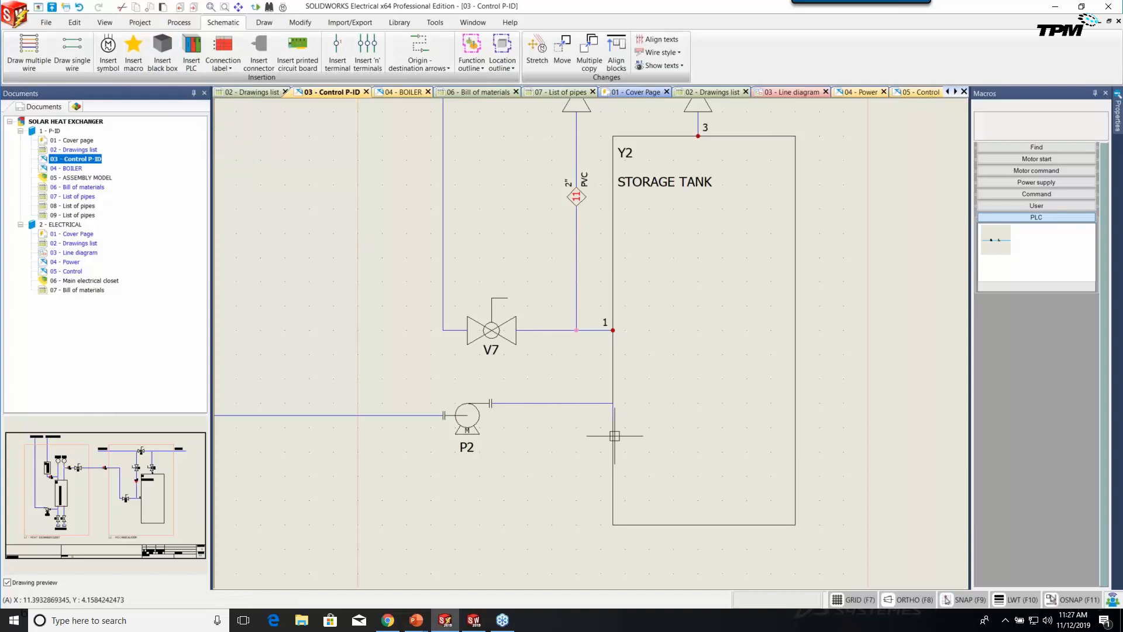
Update storage tank Y2's black box to show connection point 2, then bring the heat exchanger closet into view.
{"action": "right_click", "coordinate": [612, 369]}
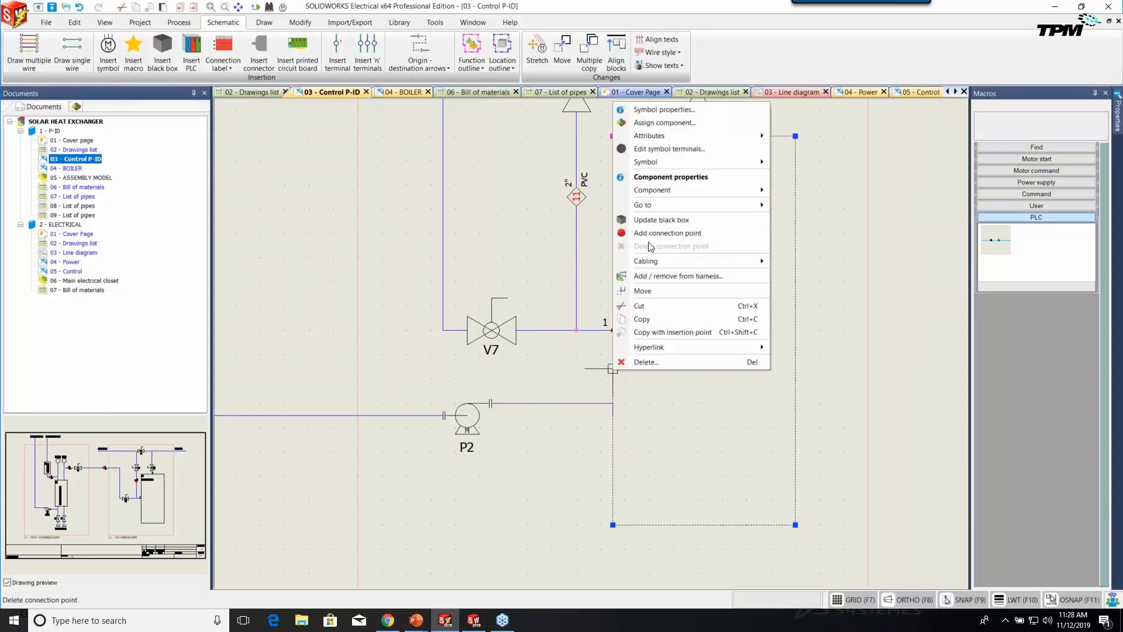
{"action": "left_click", "coordinate": [651, 222]}
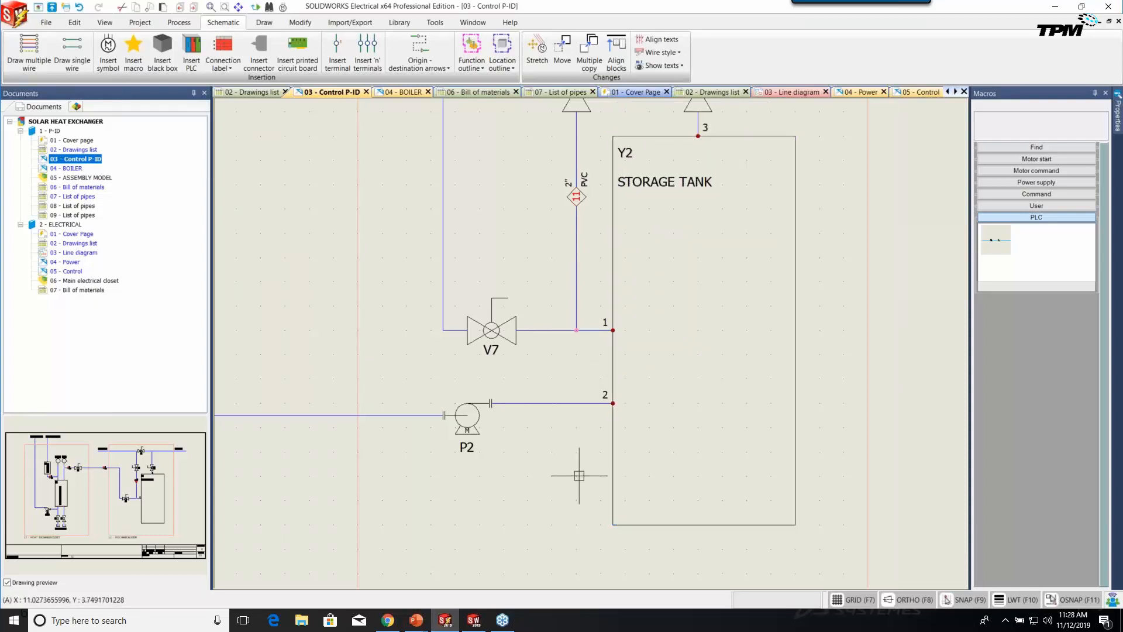
{"action": "scroll", "coordinate": [567, 483], "scroll_direction": "down", "scroll_amount": 3}
{"action": "middle_click_drag", "start_coordinate": [486, 466], "coordinate": [609, 412]}
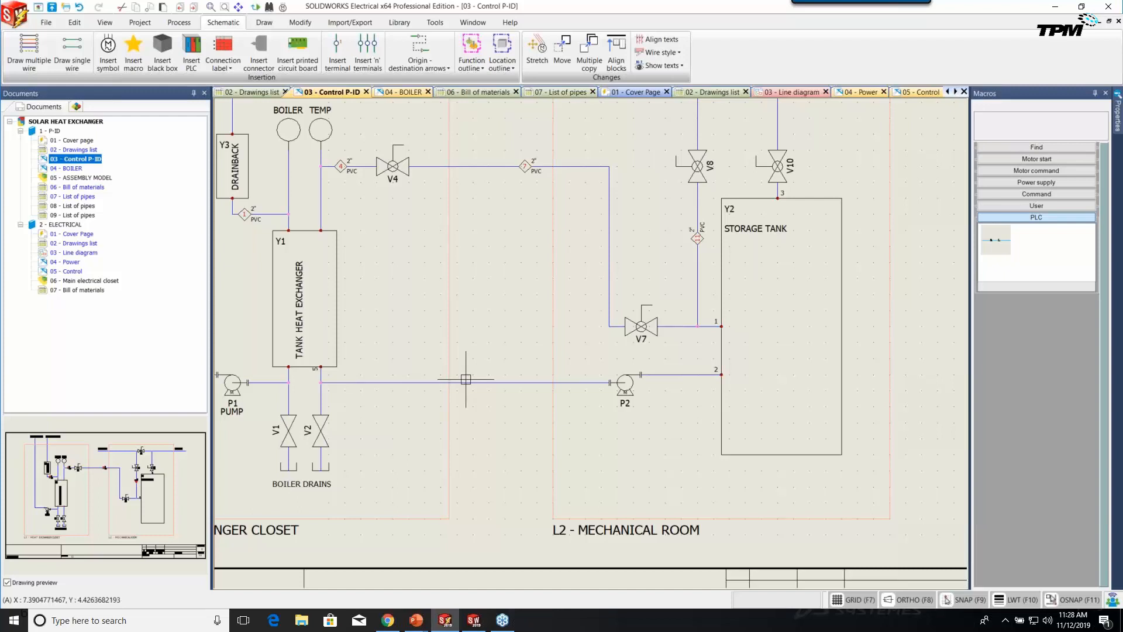
Search the macro library for 'pump'.
{"action": "left_click", "coordinate": [1031, 149]}
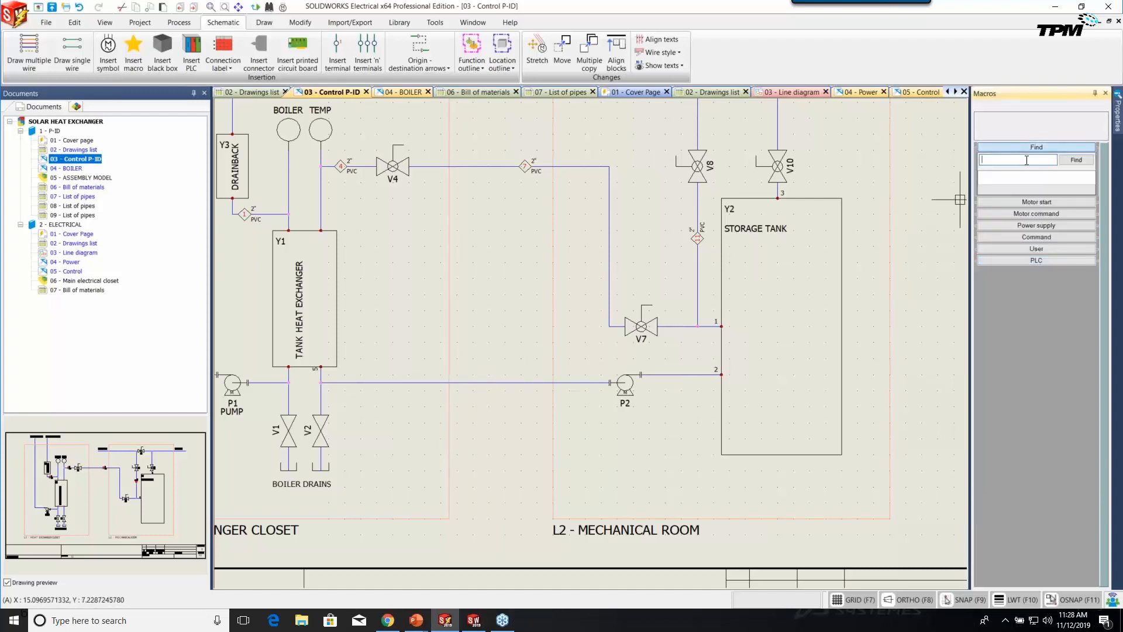
{"action": "left_click", "coordinate": [1027, 159]}
{"action": "type", "text": "pump"}
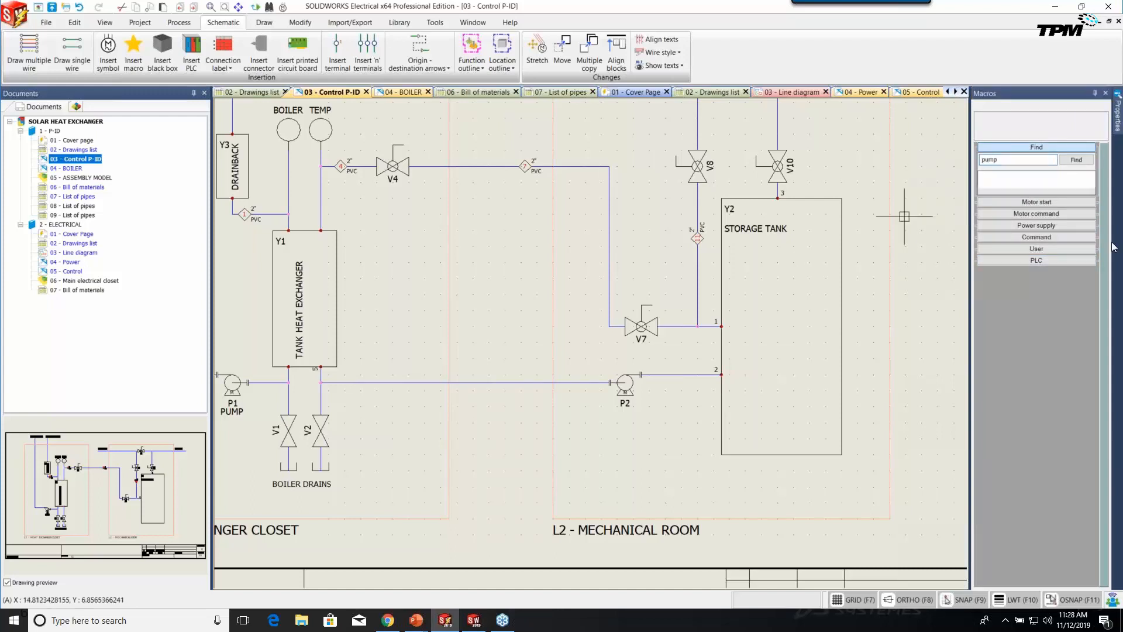
Pick the Gate valve from Process and instrumentation > Valves for insertion.
{"action": "left_click", "coordinate": [108, 51]}
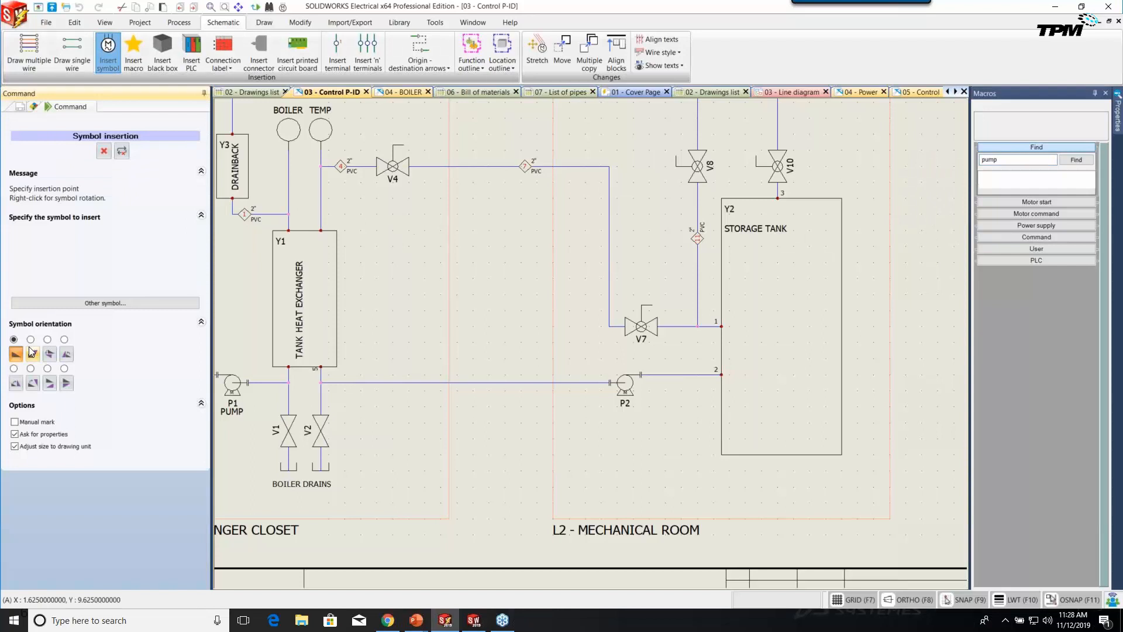
{"action": "left_click", "coordinate": [103, 304]}
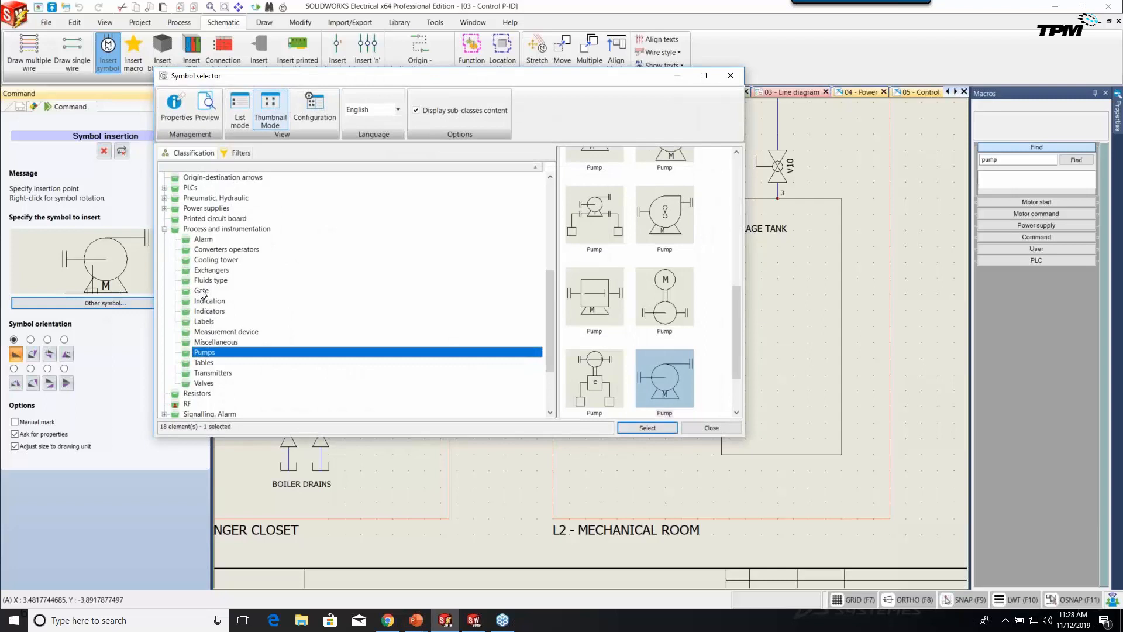
{"action": "left_click", "coordinate": [190, 383]}
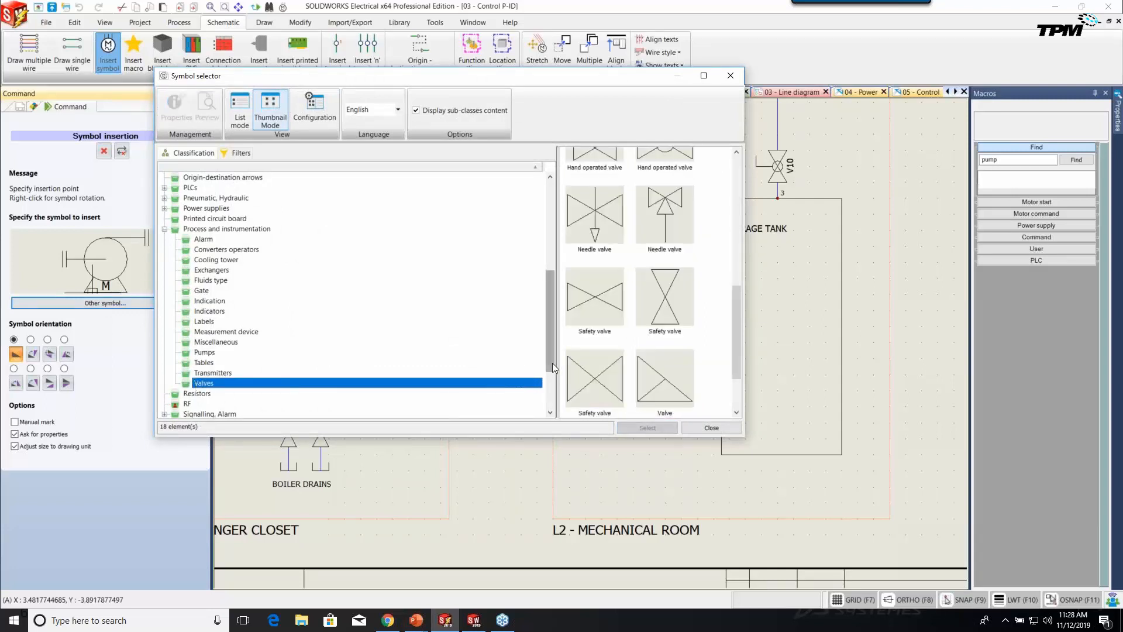
{"action": "left_click_drag", "start_coordinate": [731, 352], "coordinate": [732, 294]}
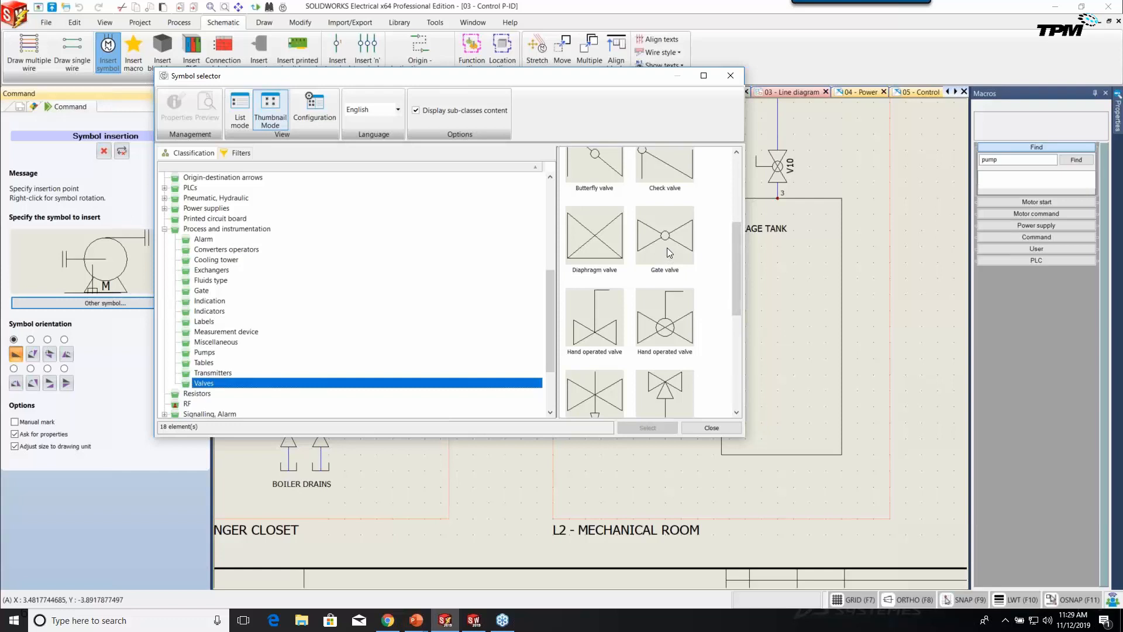
{"action": "left_click", "coordinate": [664, 251]}
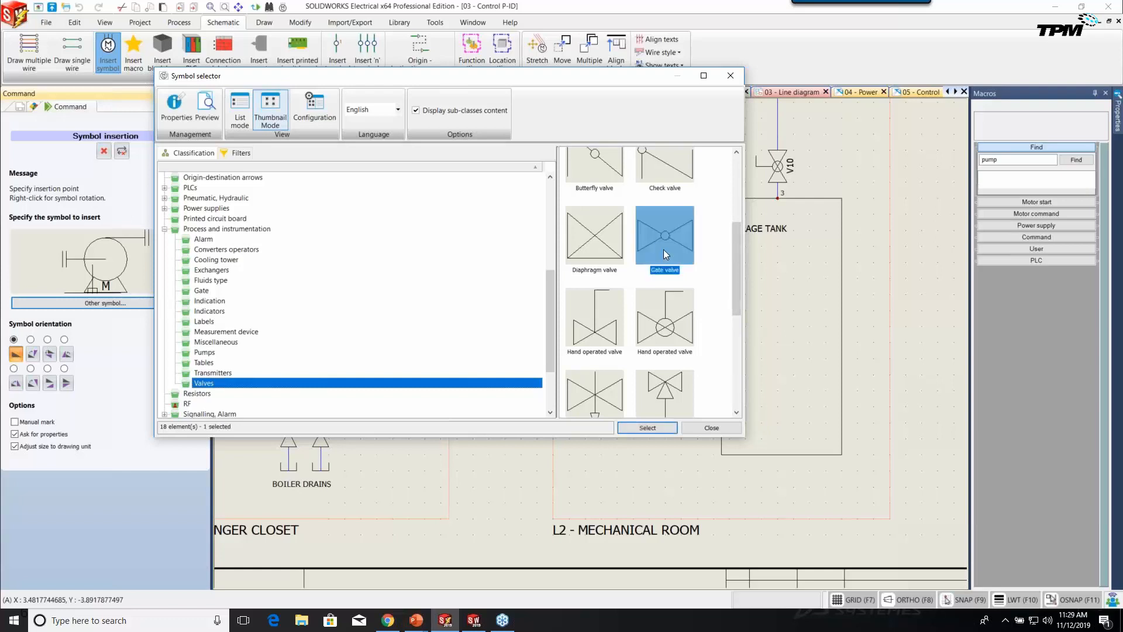
{"action": "left_click", "coordinate": [641, 429]}
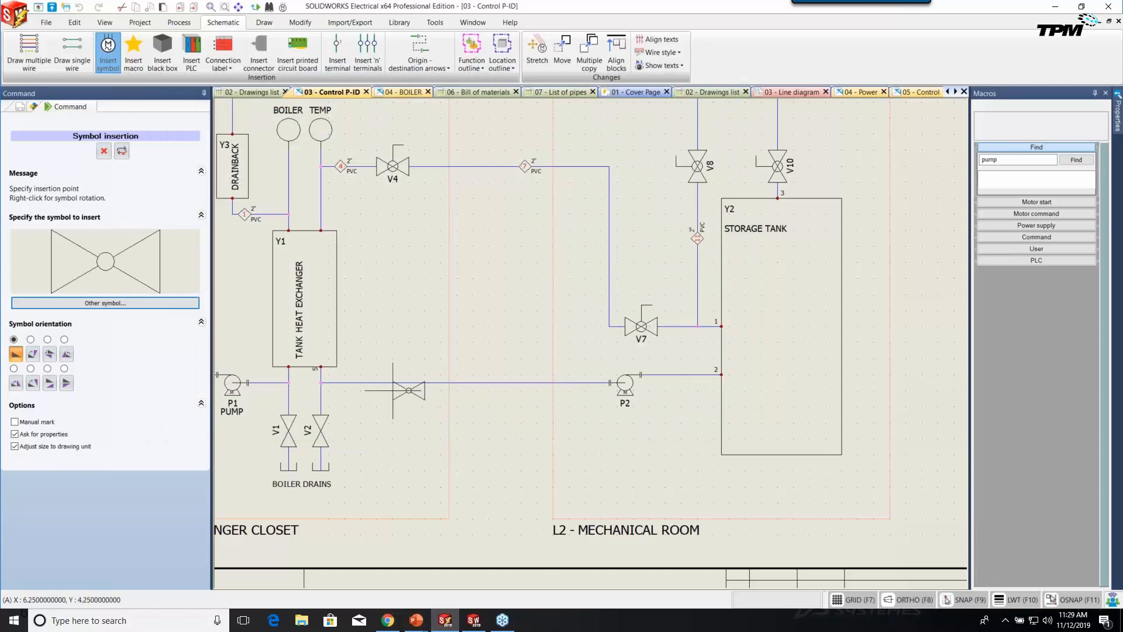
Place valve V3 on the new pipe and assign it manufacturer part DEMO V-100-2 2IN PVC BALL VALVE.
{"action": "left_click", "coordinate": [409, 382]}
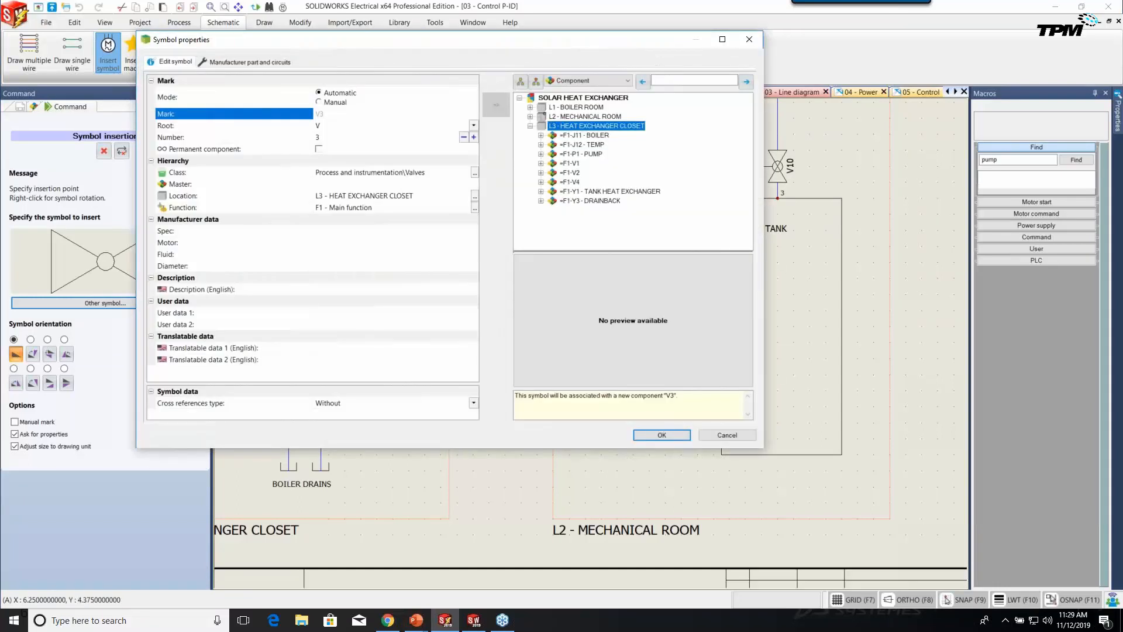
{"action": "left_click", "coordinate": [258, 62]}
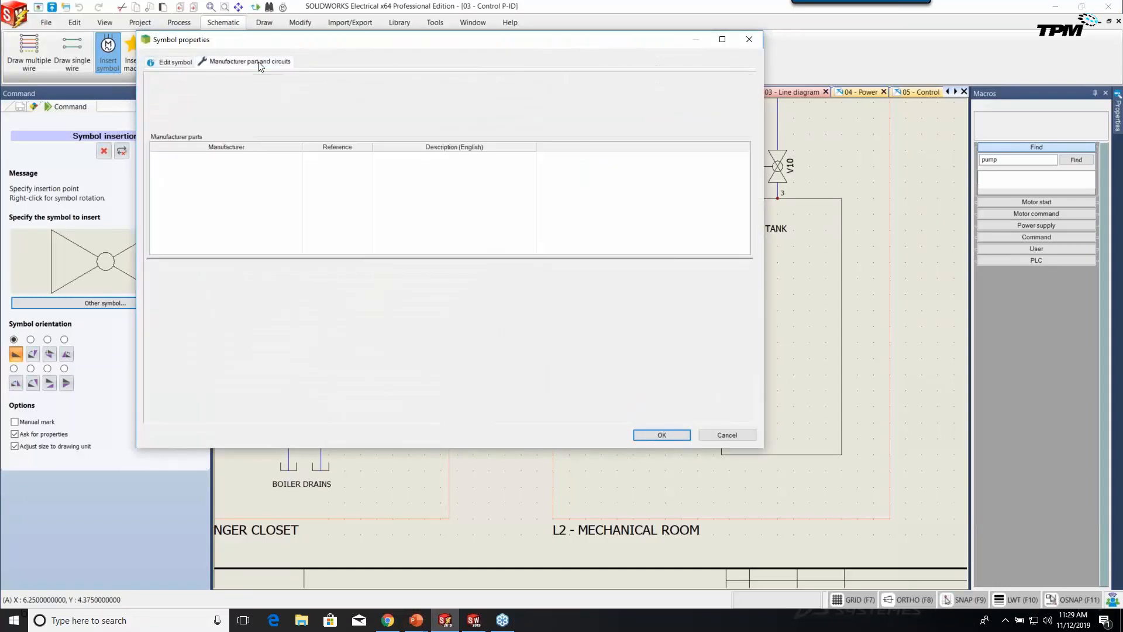
{"action": "left_click", "coordinate": [160, 93]}
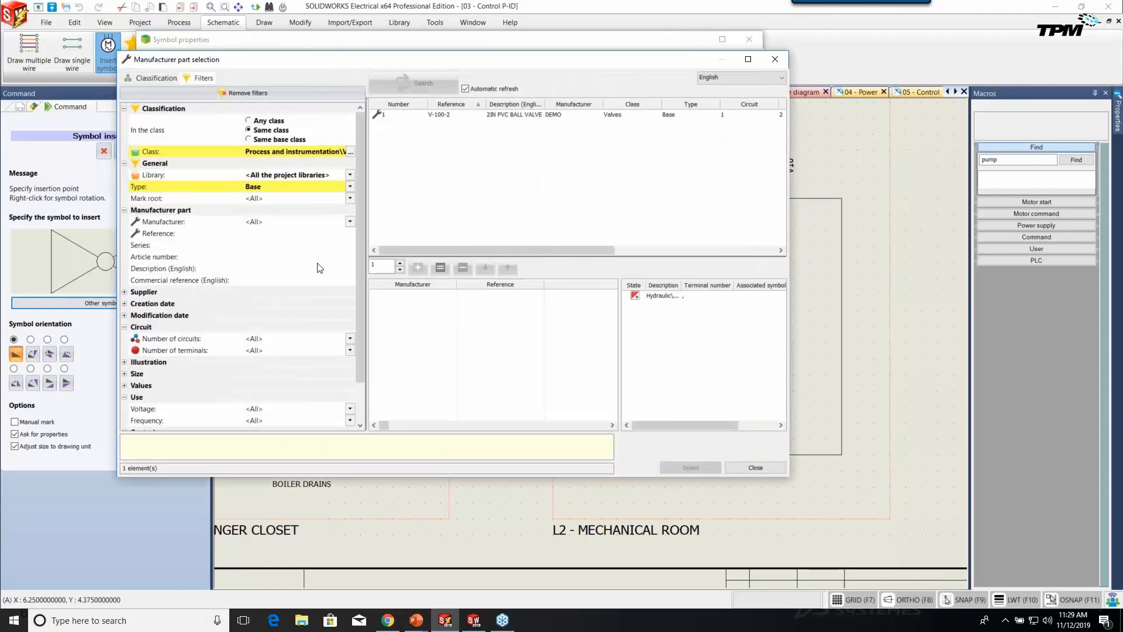
{"action": "left_click", "coordinate": [449, 114]}
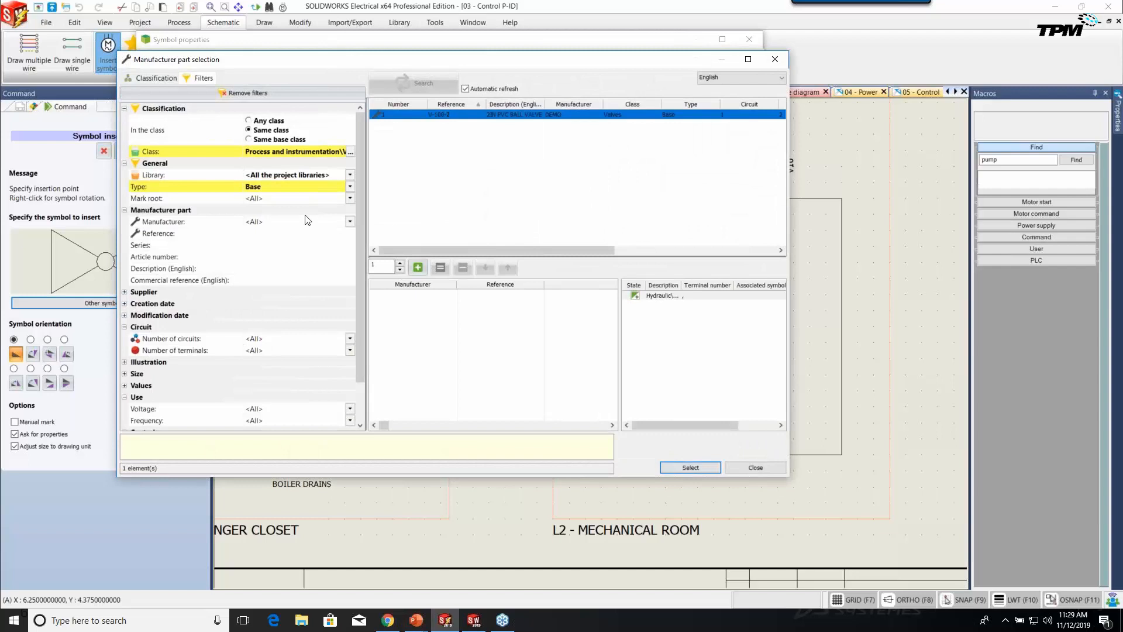
{"action": "double_click", "coordinate": [452, 116]}
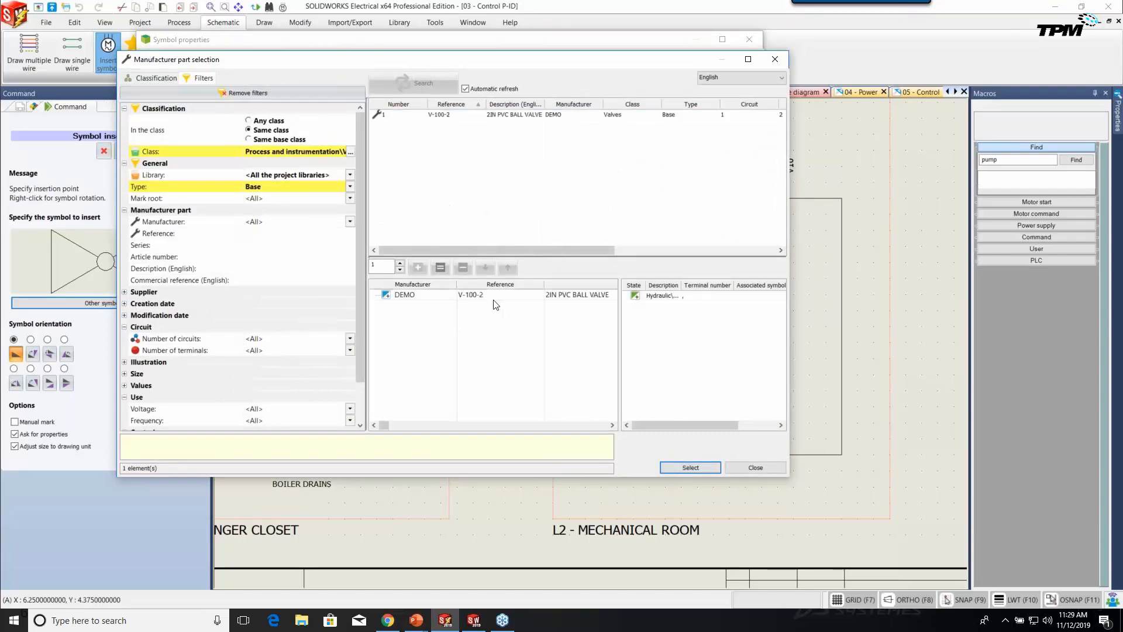
{"action": "left_click", "coordinate": [676, 469]}
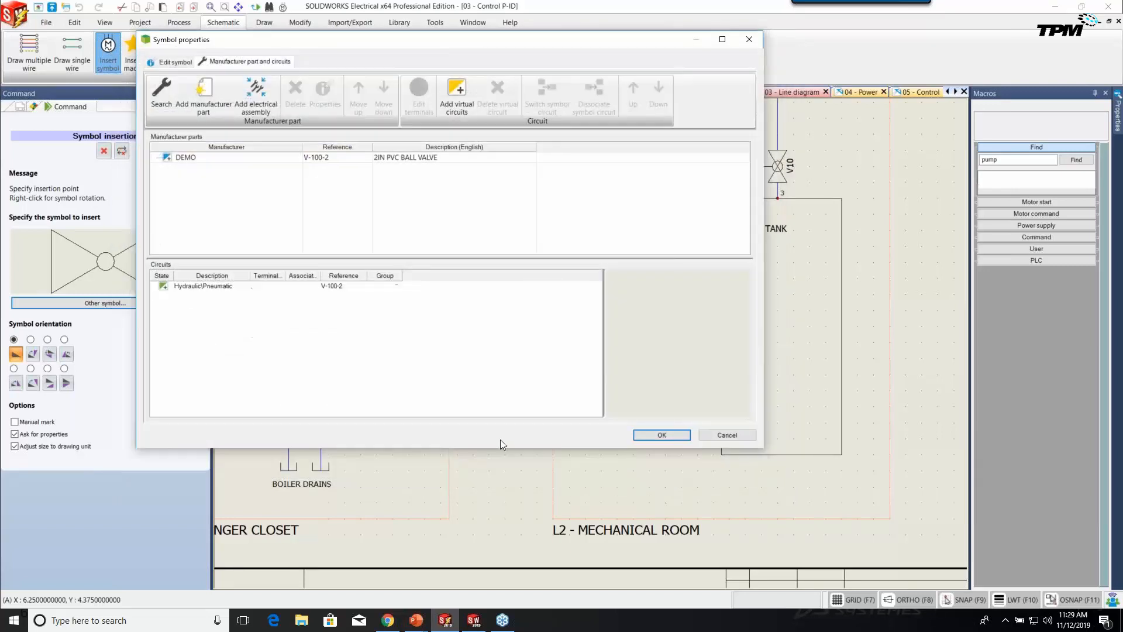
{"action": "left_click", "coordinate": [648, 437]}
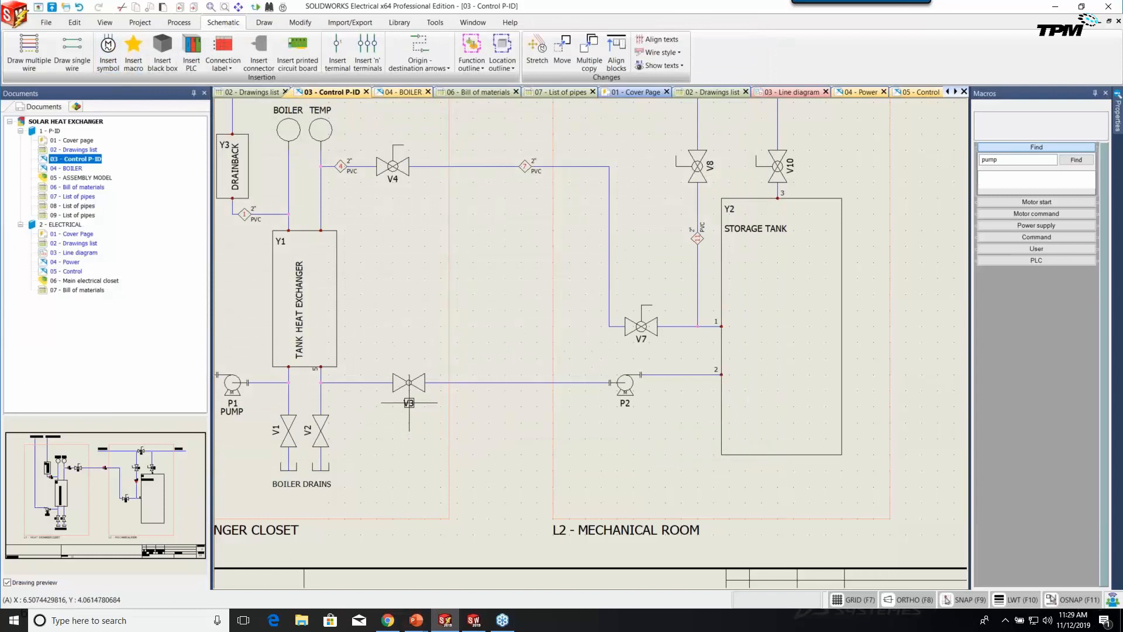
{"action": "scroll", "coordinate": [405, 410], "scroll_direction": "up", "scroll_amount": 3}
{"action": "scroll", "coordinate": [417, 404], "scroll_direction": "up", "scroll_amount": 2}
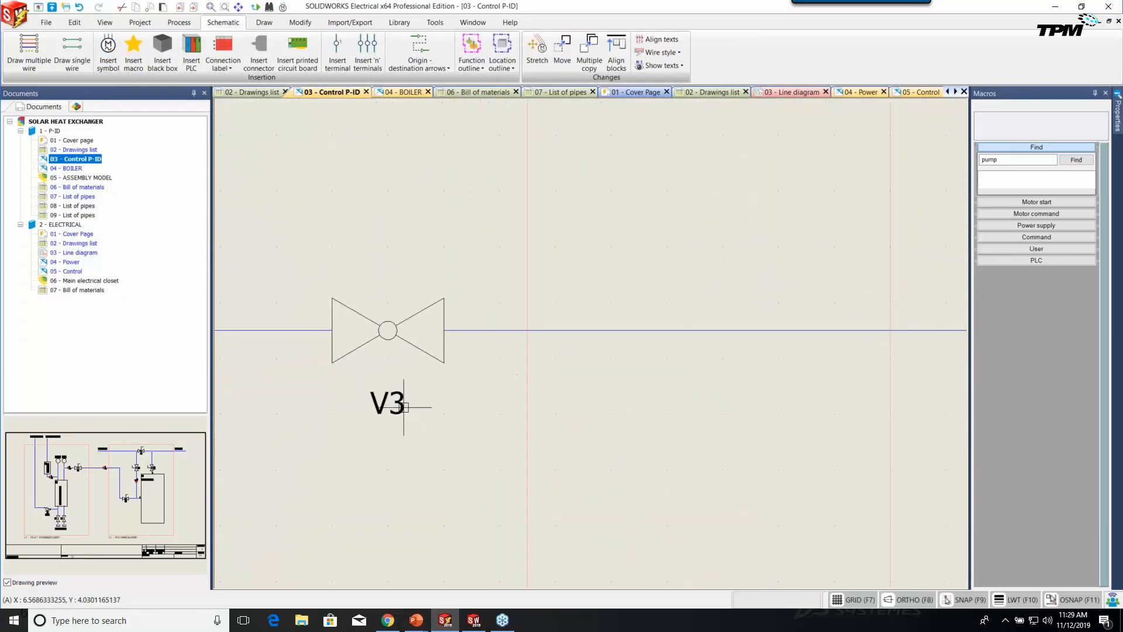
{"action": "double_click", "coordinate": [416, 403]}
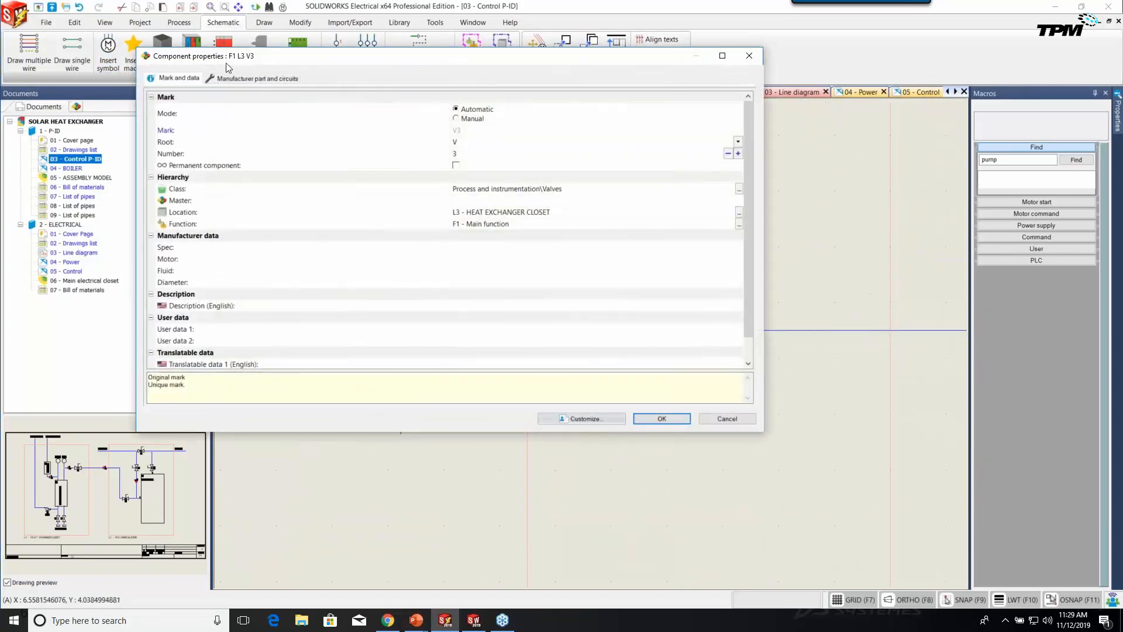
{"action": "left_click", "coordinate": [252, 78]}
{"action": "left_click", "coordinate": [184, 175]}
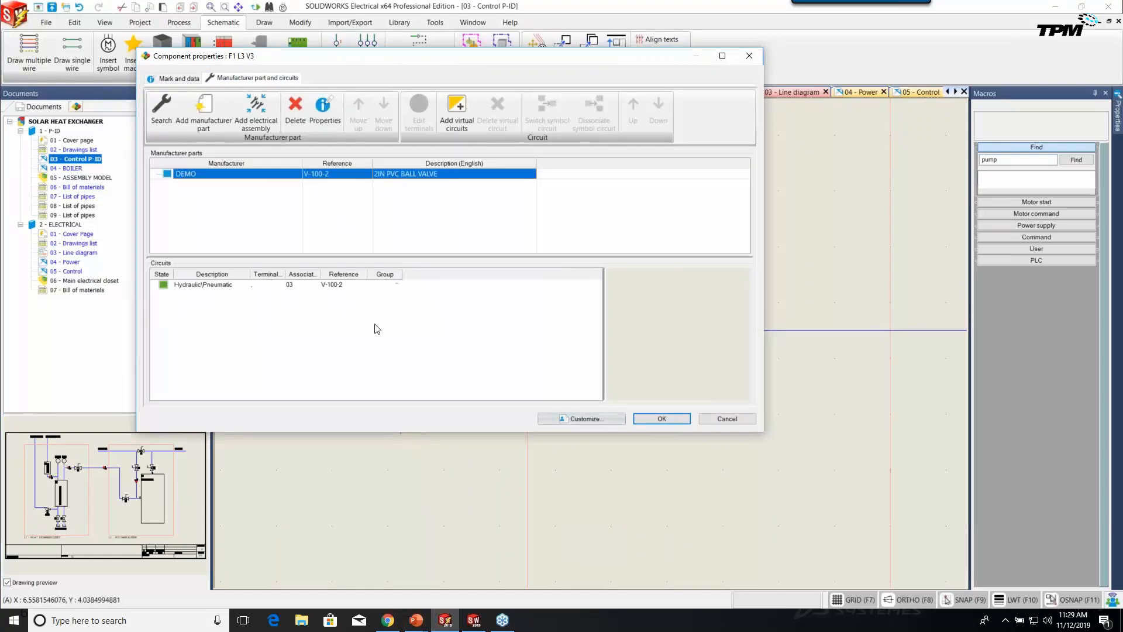
{"action": "left_click", "coordinate": [733, 420]}
{"action": "scroll", "coordinate": [568, 459], "scroll_direction": "down", "scroll_amount": 3}
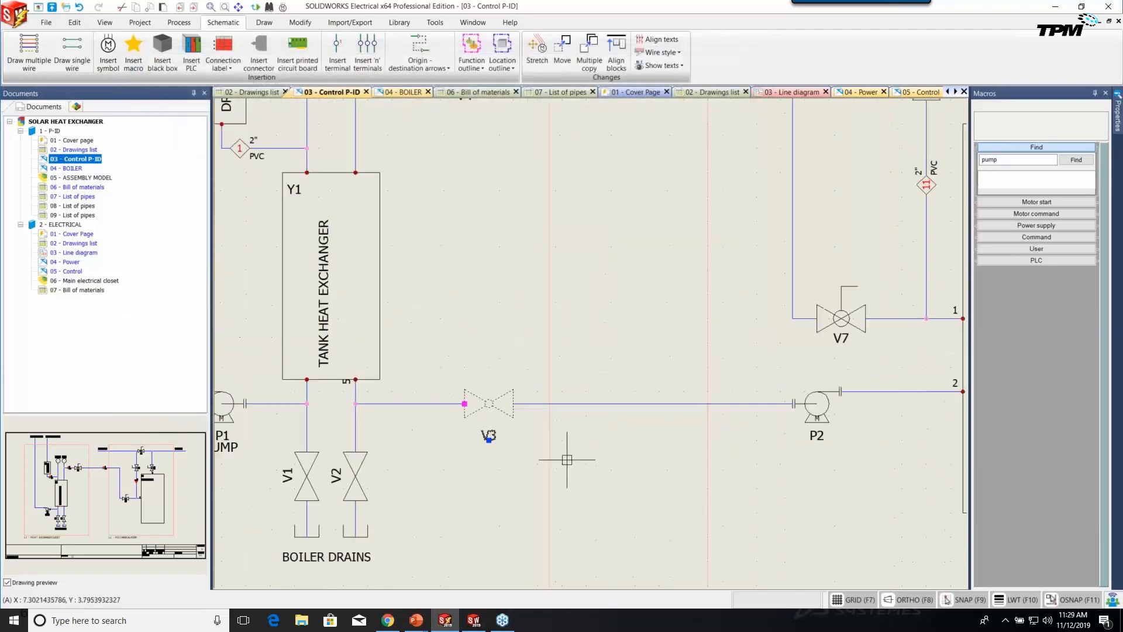
{"action": "scroll", "coordinate": [717, 451], "scroll_direction": "up", "scroll_amount": 3}
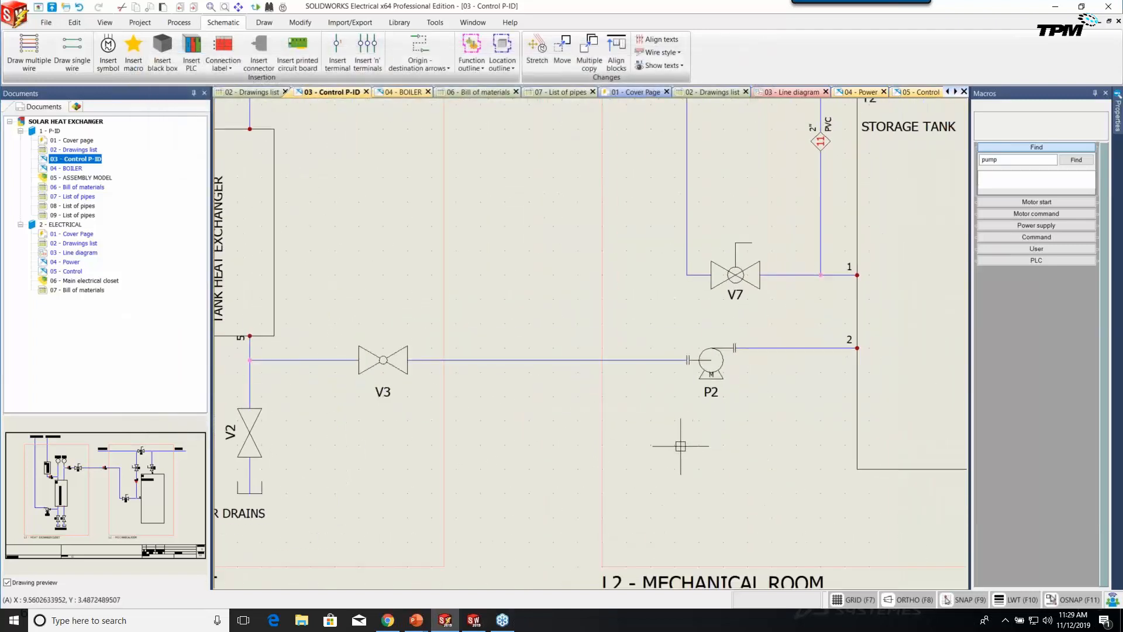
Insert valve V5 on the pipe beside pump P2 with the DEMO V-100-2 2IN PVC ball valve part.
{"action": "left_click", "coordinate": [108, 50]}
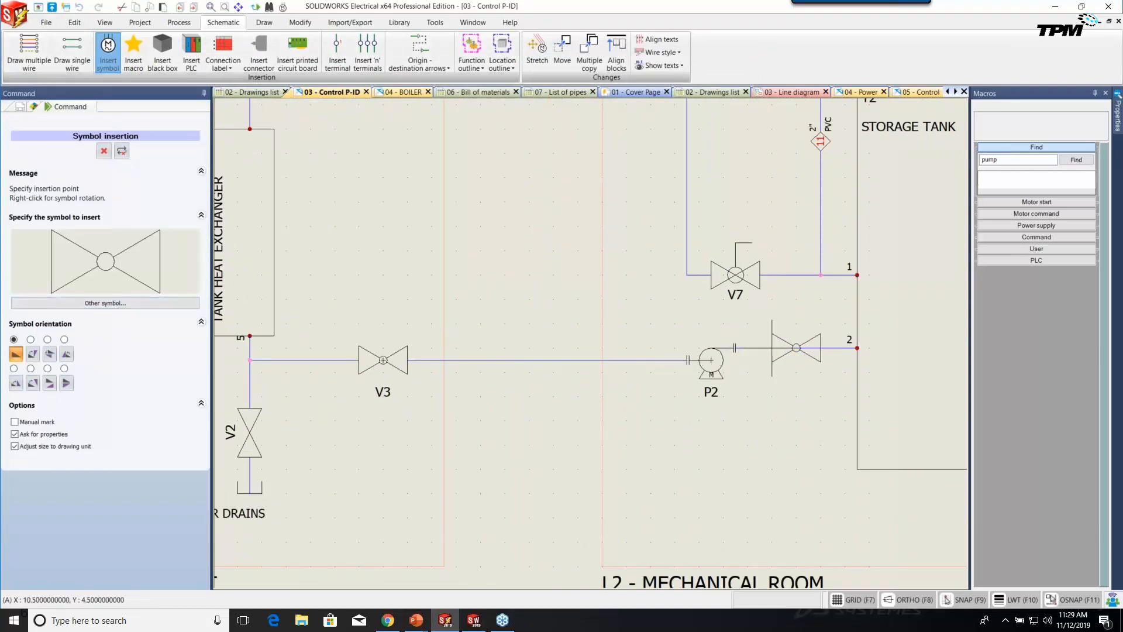
{"action": "left_click", "coordinate": [796, 347]}
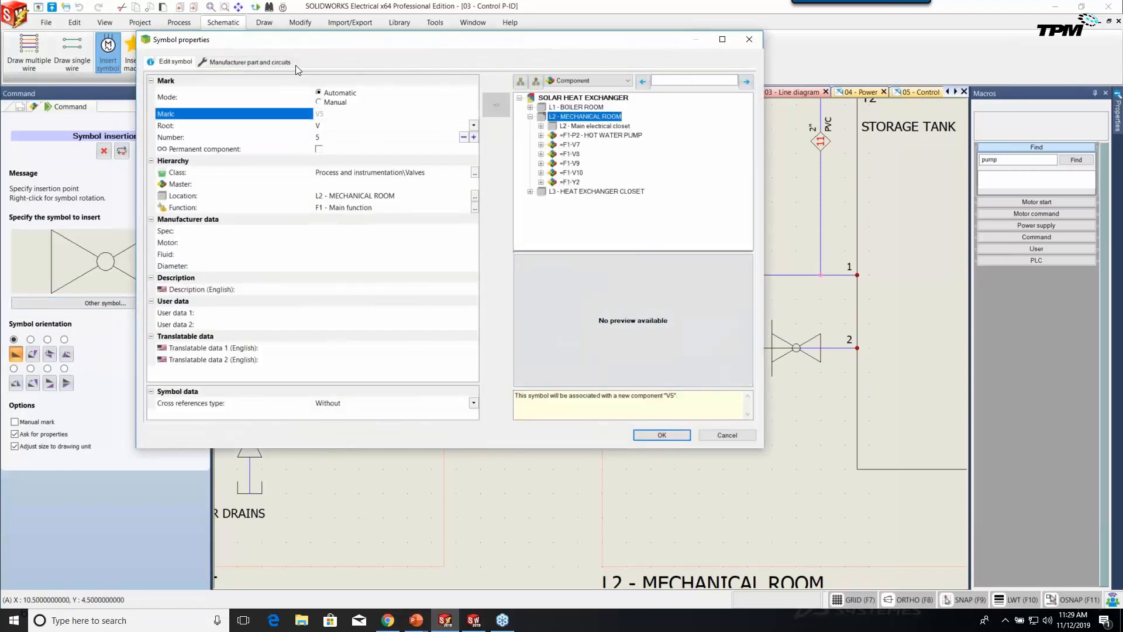
{"action": "left_click", "coordinate": [265, 62]}
{"action": "left_click", "coordinate": [161, 94]}
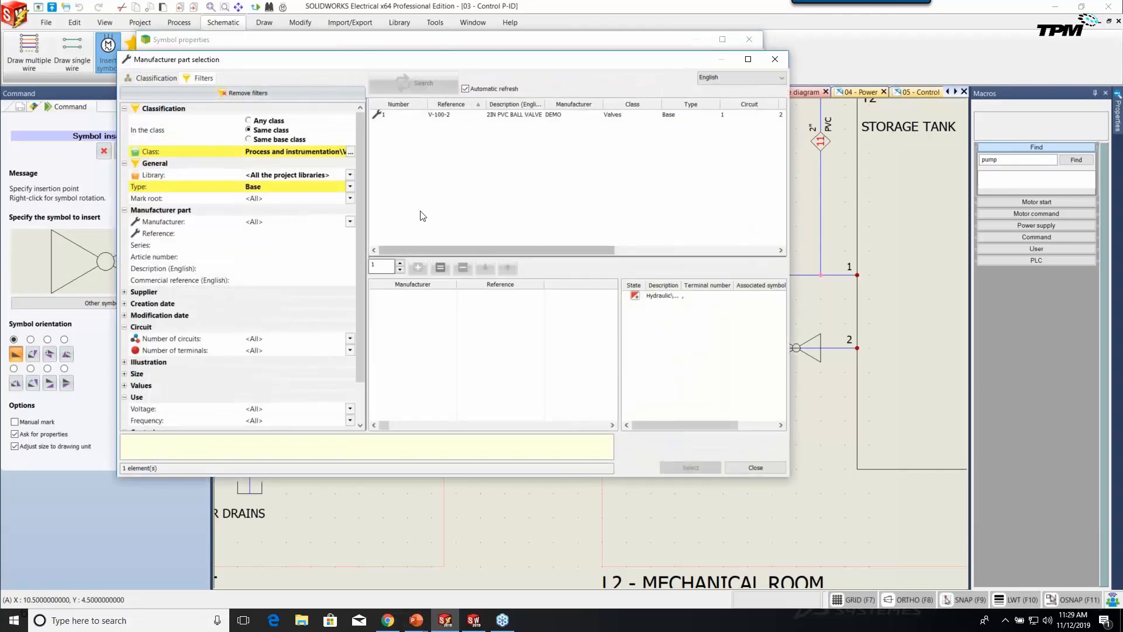
{"action": "left_click", "coordinate": [466, 114]}
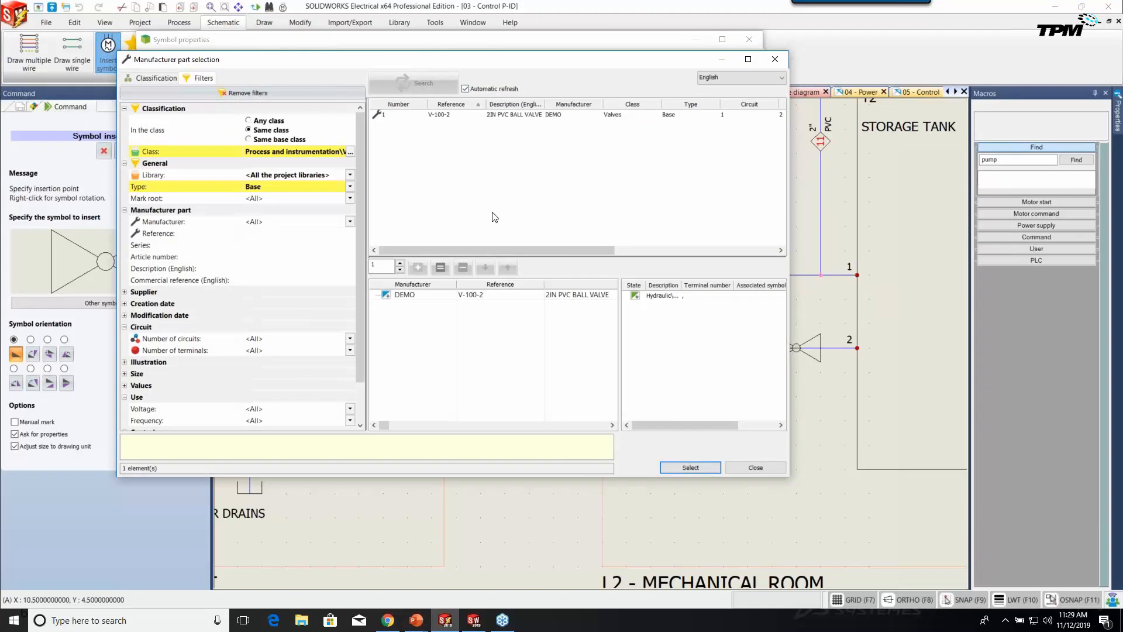
{"action": "left_click", "coordinate": [682, 466]}
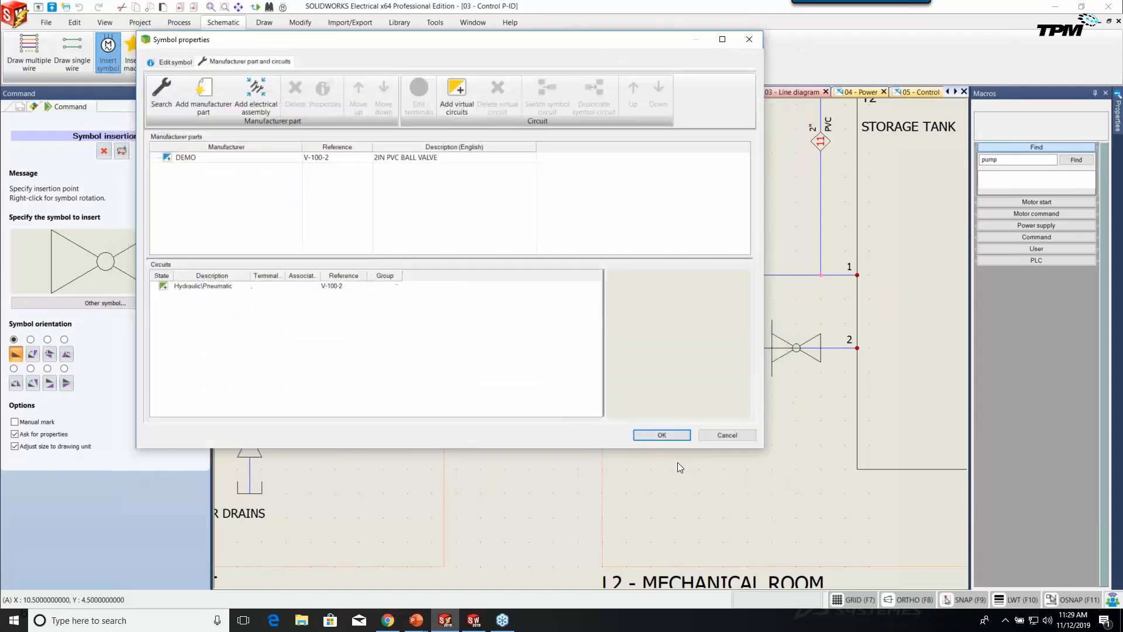
{"action": "left_click", "coordinate": [662, 435]}
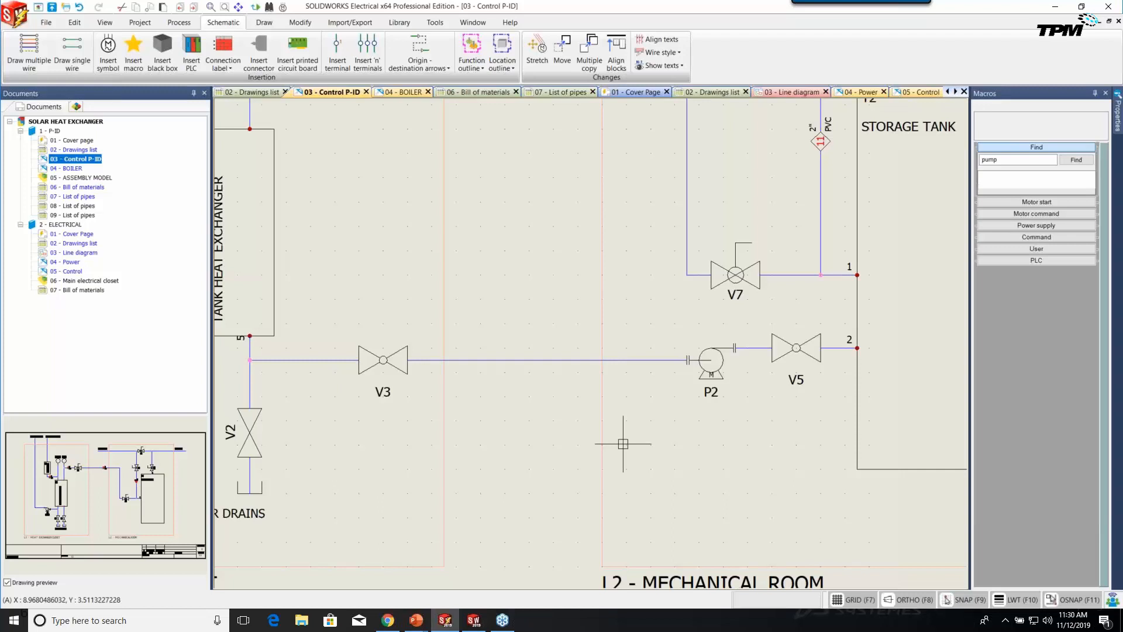
{"action": "scroll", "coordinate": [623, 443], "scroll_direction": "down", "scroll_amount": 4}
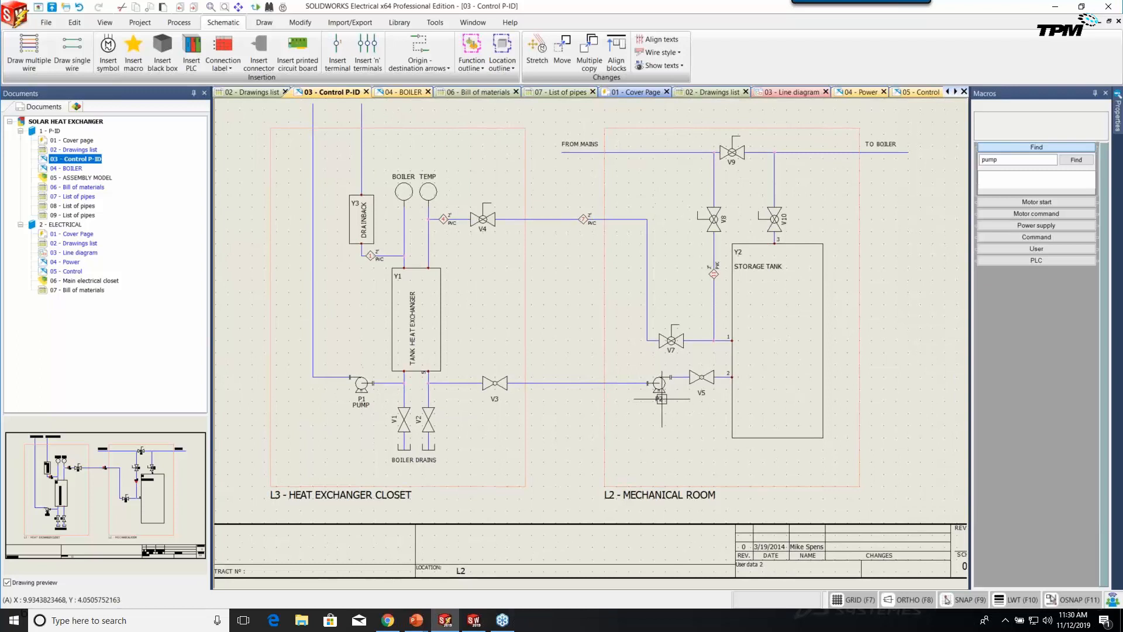
In the Components tree, expand L1 Boiler Room, L2 Mechanical Room and L3 Heat Exchanger Closet.
{"action": "left_click", "coordinate": [76, 107]}
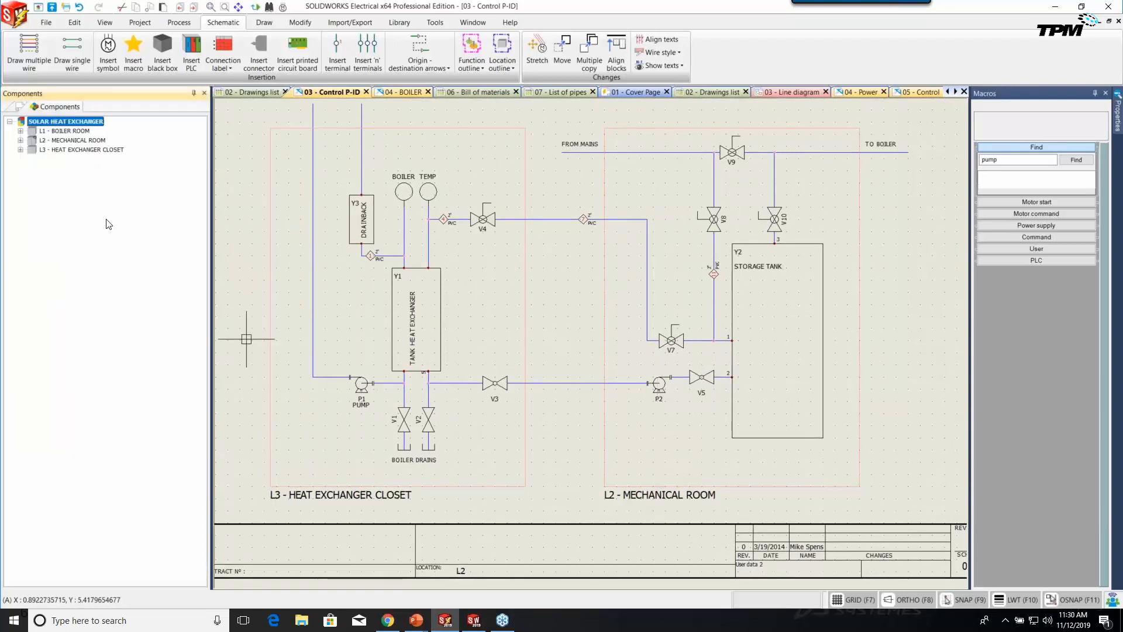
{"action": "left_click", "coordinate": [20, 131]}
{"action": "left_click", "coordinate": [20, 160]}
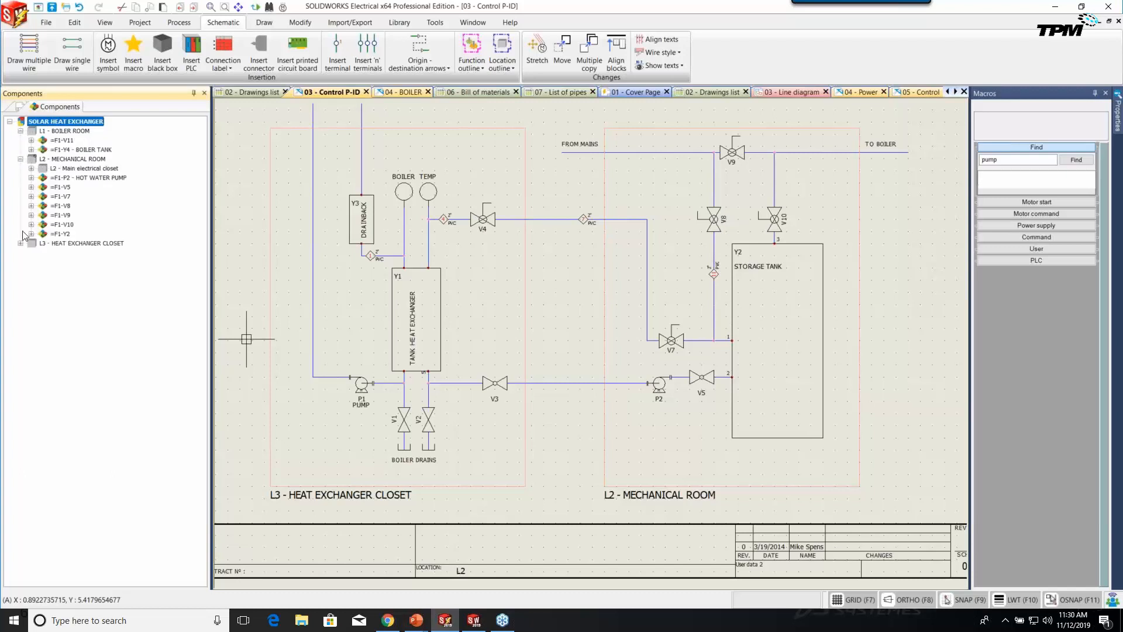
{"action": "left_click", "coordinate": [20, 243]}
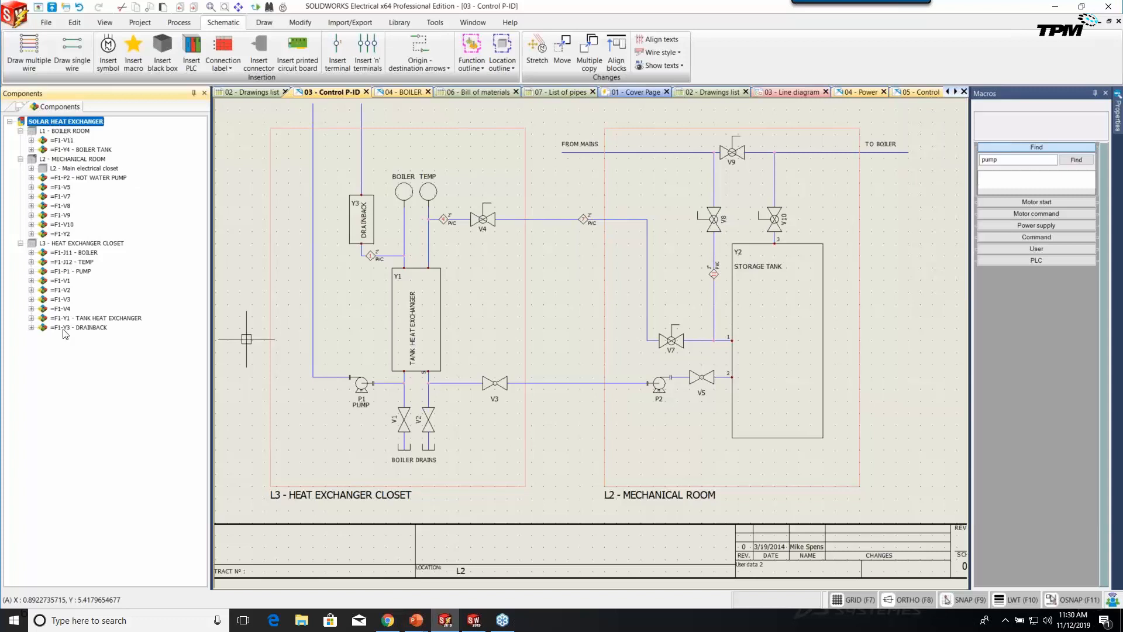
{"action": "left_click", "coordinate": [72, 244]}
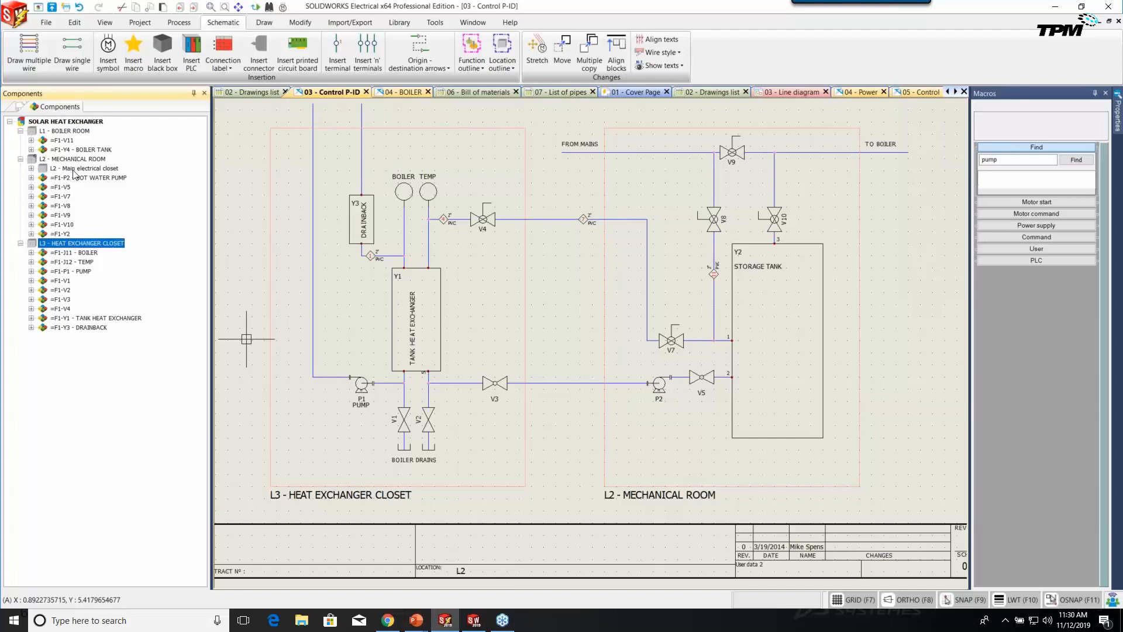
Search the project's components for the description 'pump'.
{"action": "right_click", "coordinate": [68, 132]}
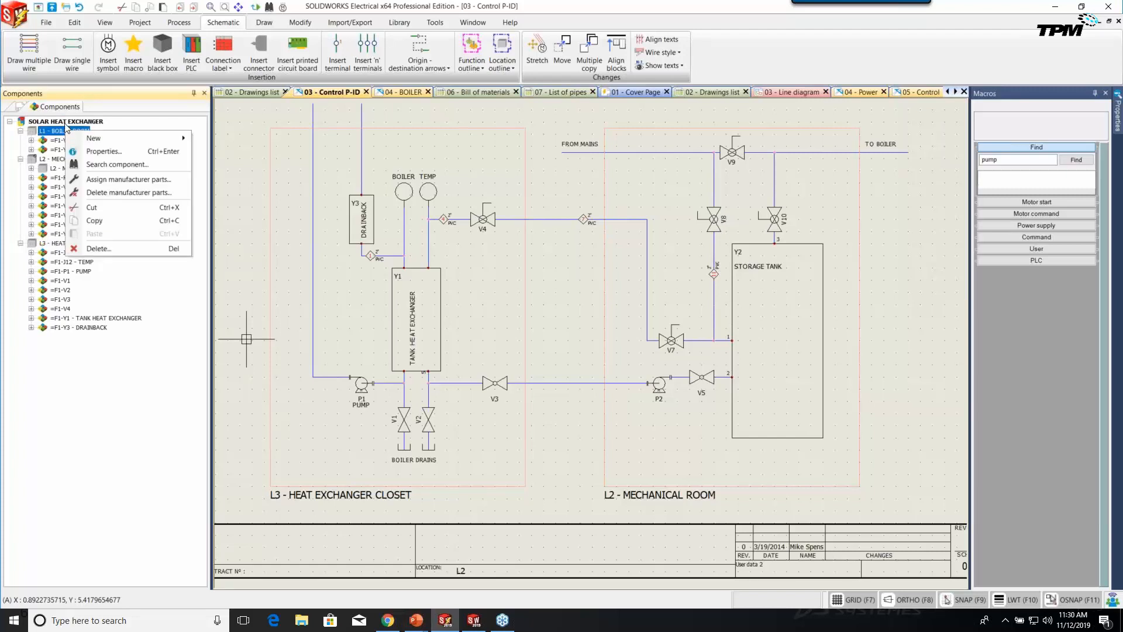
{"action": "right_click", "coordinate": [66, 121]}
{"action": "left_click", "coordinate": [107, 141]}
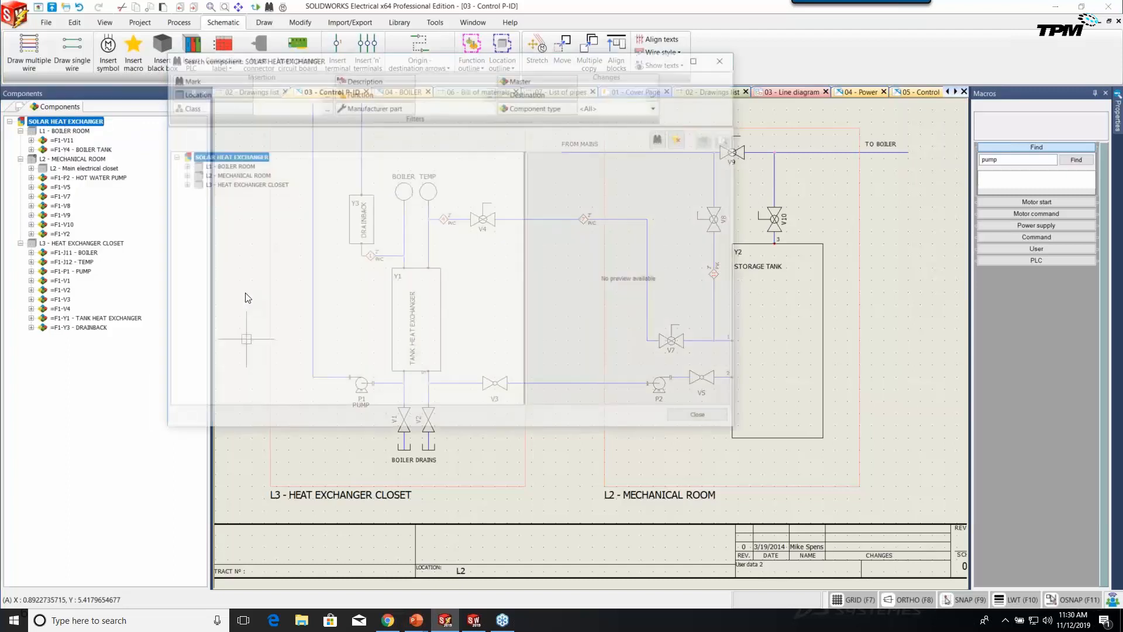
{"action": "left_click", "coordinate": [276, 75]}
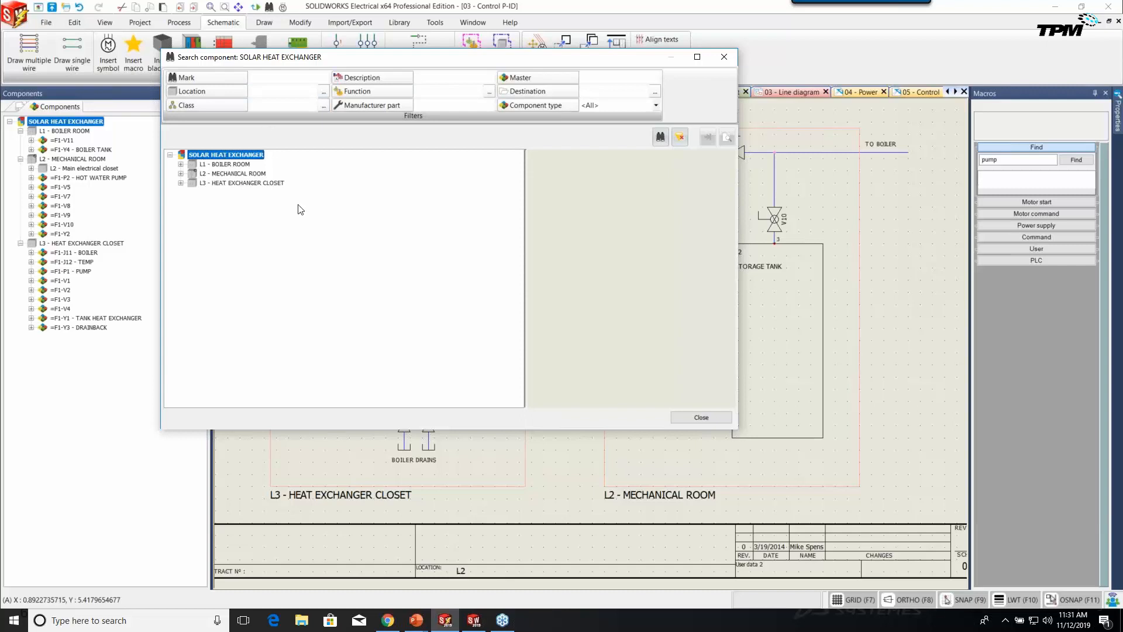
{"action": "left_click", "coordinate": [428, 77]}
{"action": "type", "text": "pump"}
{"action": "key", "text": "Return"}
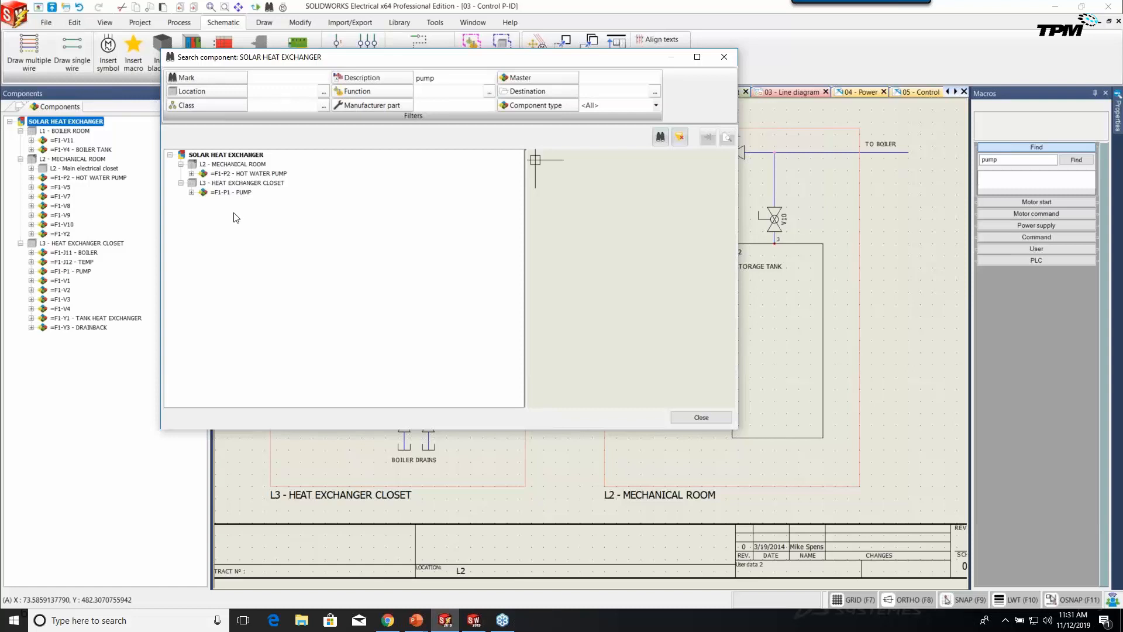
Locate result P2 HOT WATER PUMP in the components tree and close the search.
{"action": "left_click", "coordinate": [245, 174]}
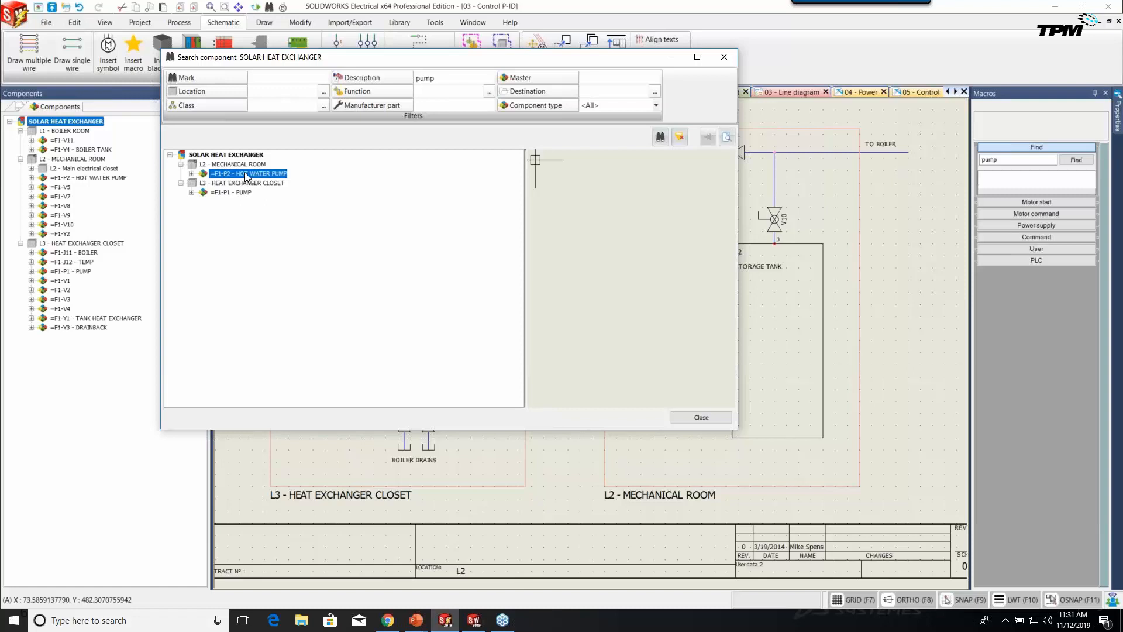
{"action": "right_click", "coordinate": [247, 174]}
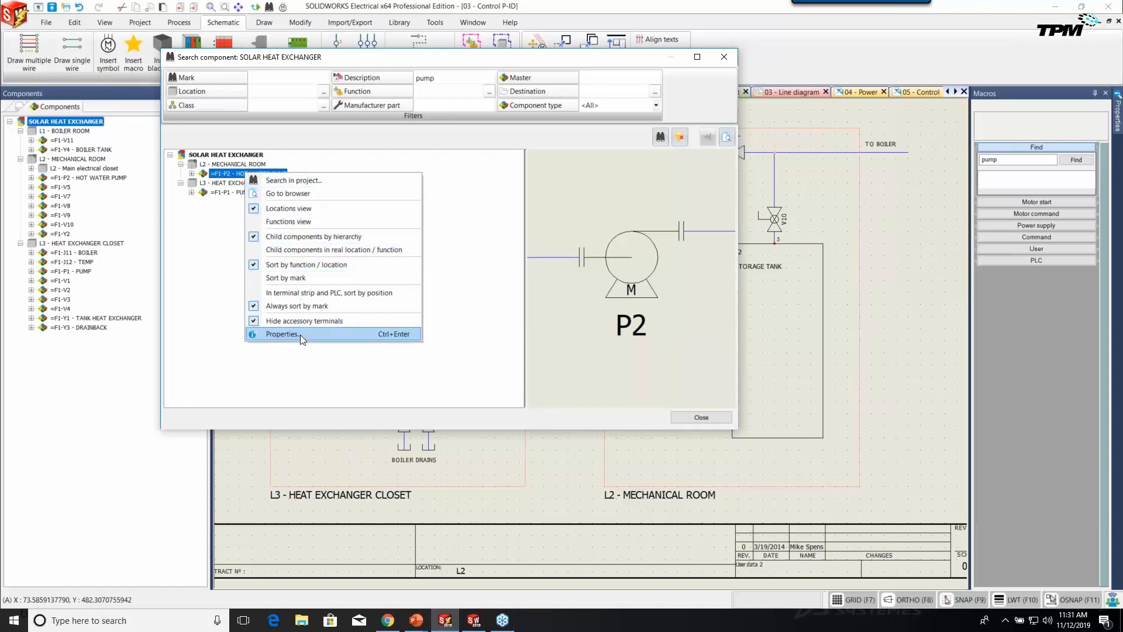
{"action": "left_click", "coordinate": [294, 195]}
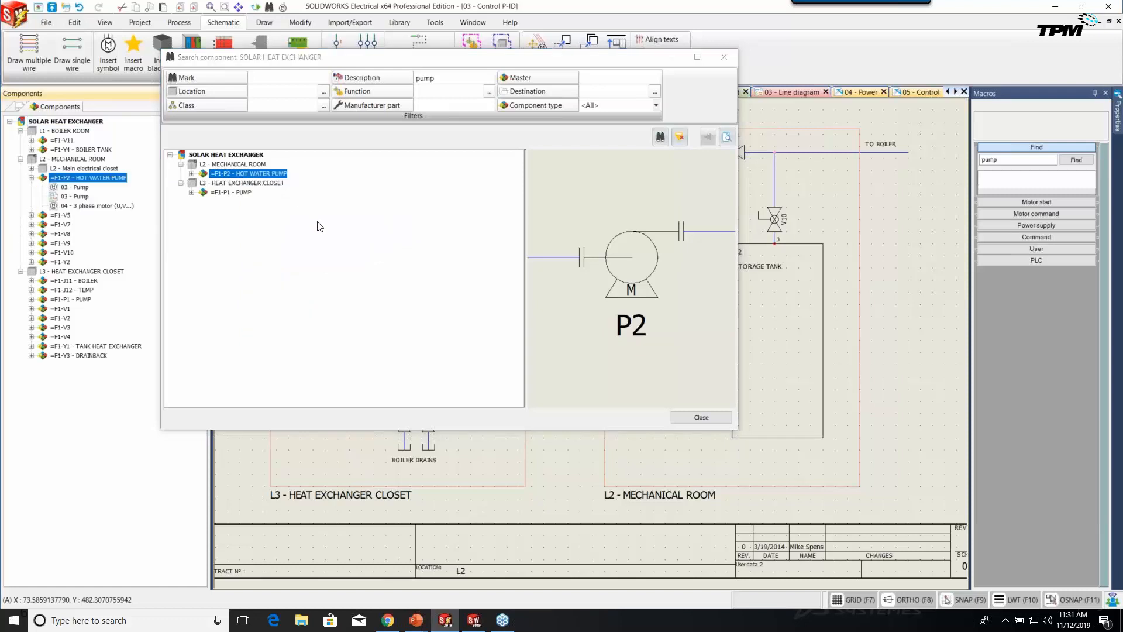
{"action": "left_click", "coordinate": [699, 416]}
{"action": "left_click", "coordinate": [76, 187]}
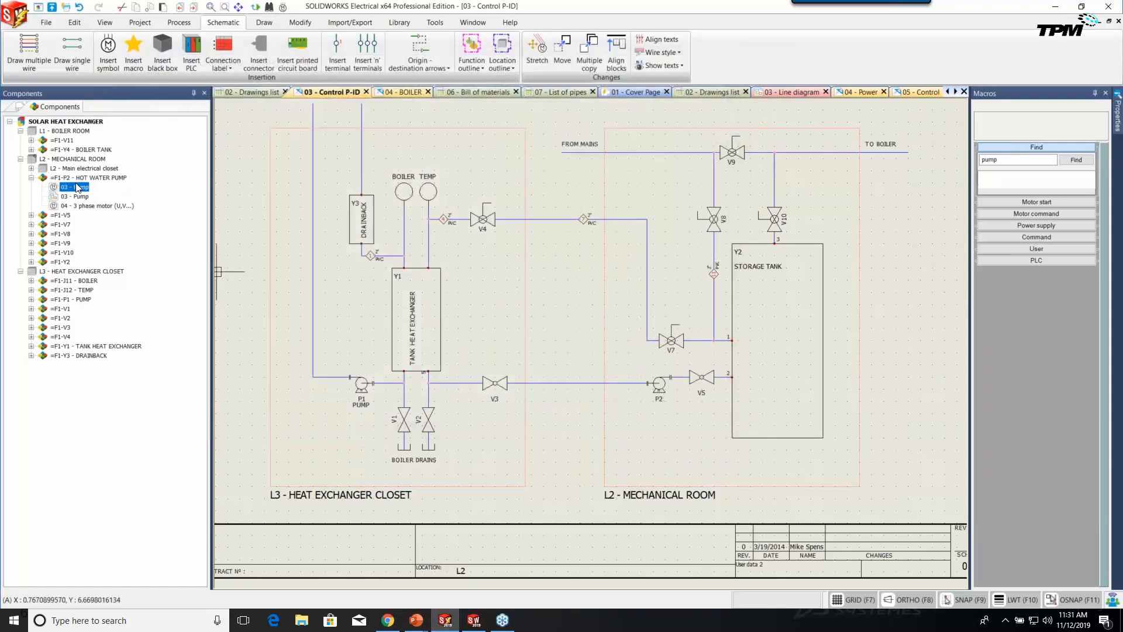
Jump from P2's pump symbols in the tree to pump P2 on the line diagram.
{"action": "left_click", "coordinate": [88, 206]}
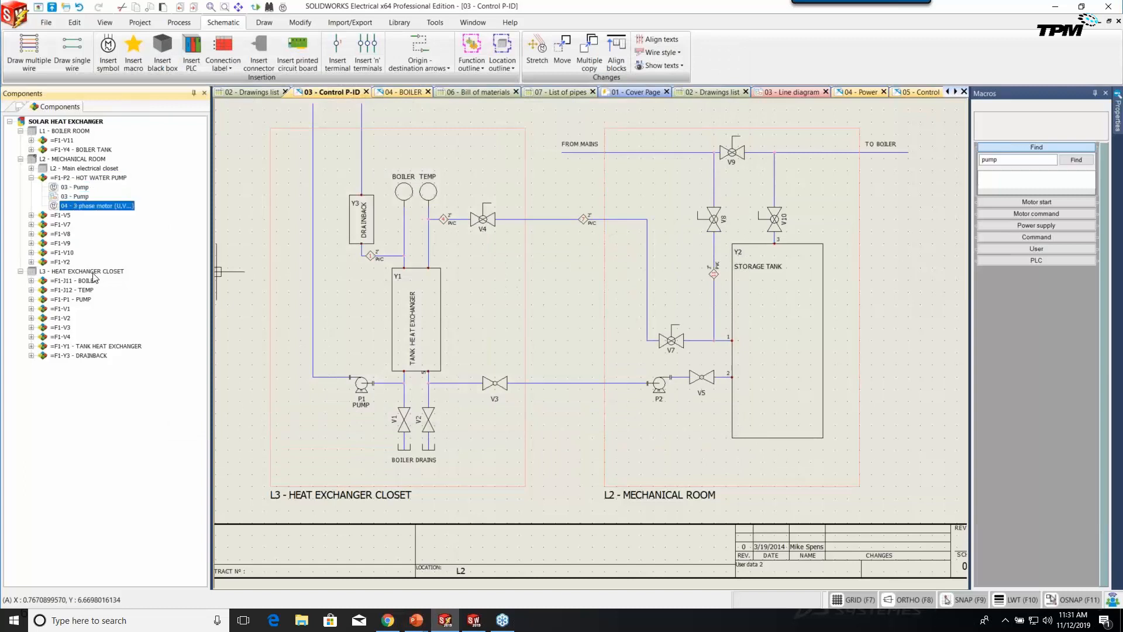
{"action": "right_click", "coordinate": [63, 188]}
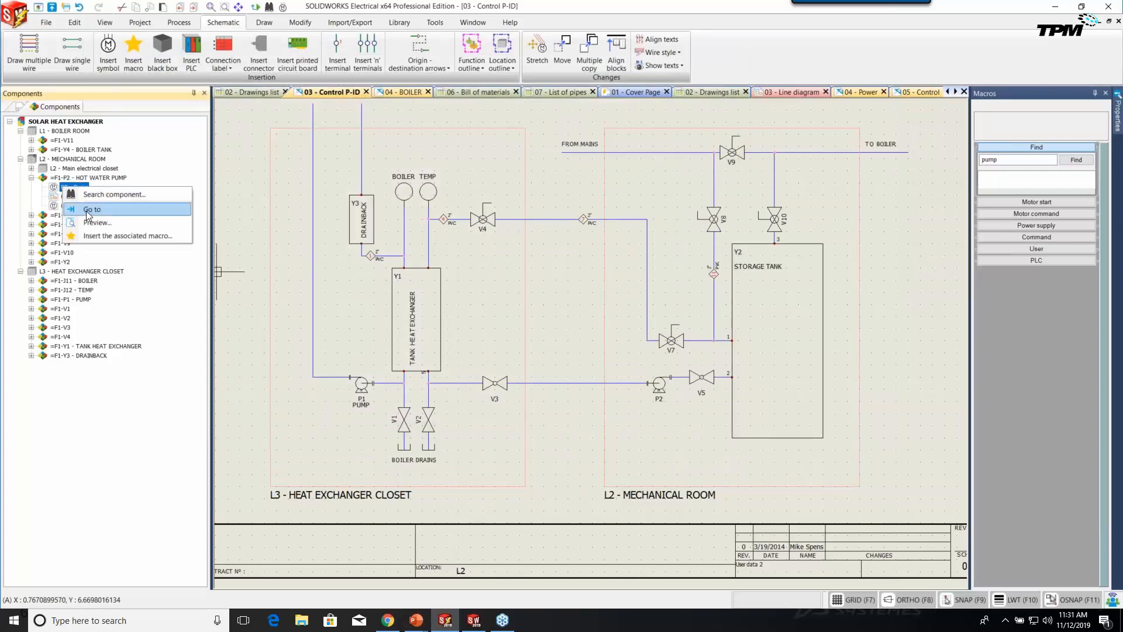
{"action": "left_click", "coordinate": [88, 209]}
{"action": "right_click", "coordinate": [81, 197]}
{"action": "left_click", "coordinate": [102, 221]}
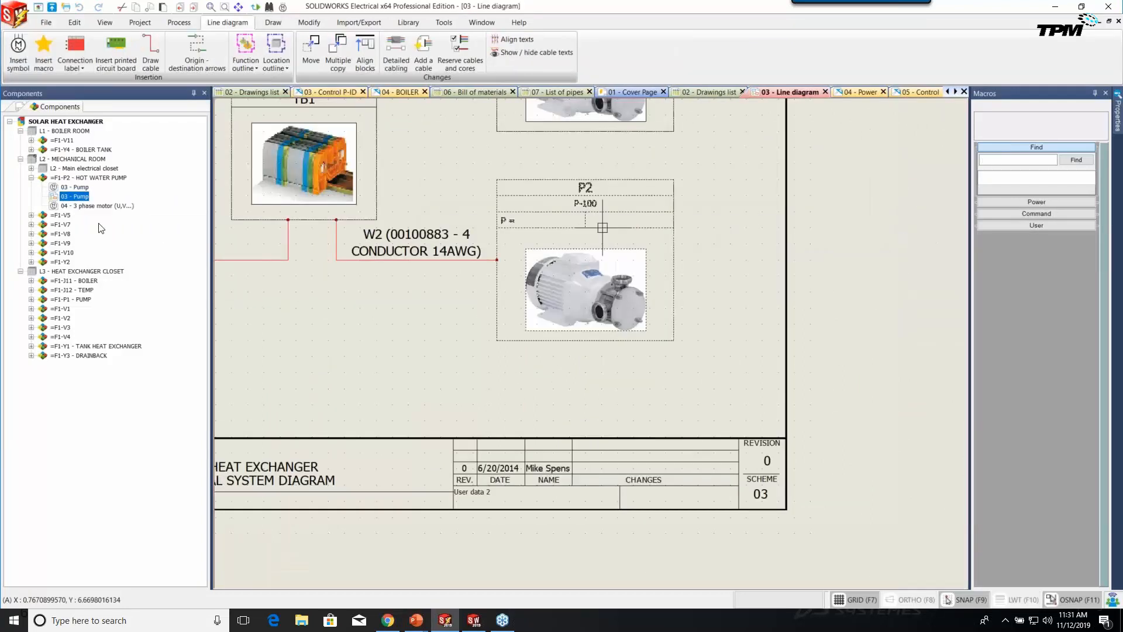
Go to P2's 3-phase motor on the 04 - Power schematic, showing its breakers and supply wires.
{"action": "right_click", "coordinate": [92, 206]}
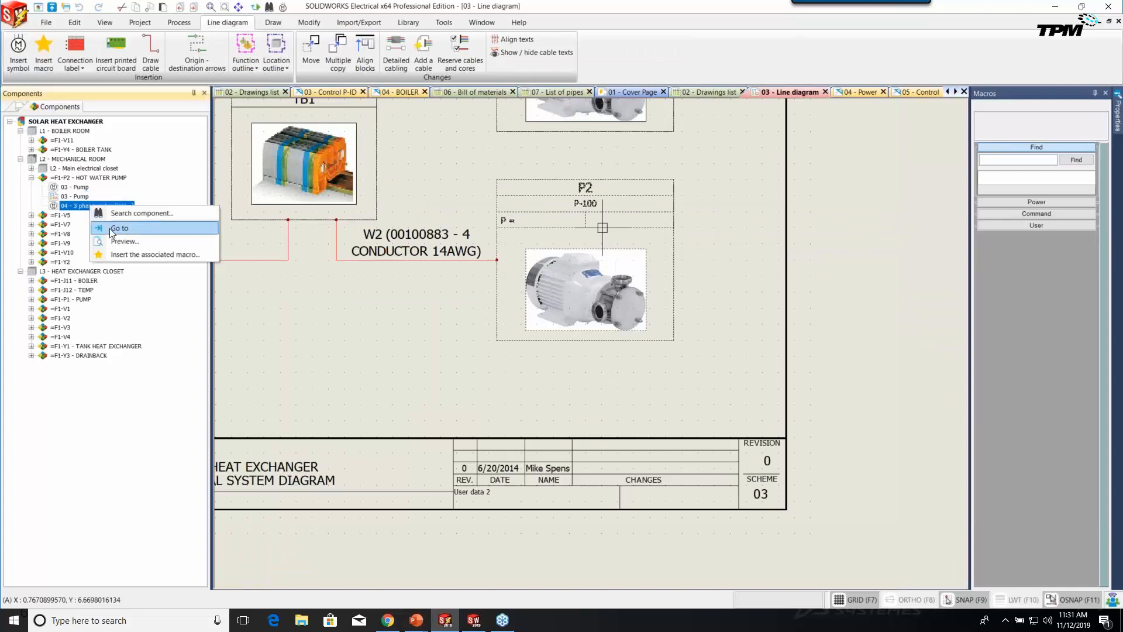
{"action": "left_click", "coordinate": [110, 228]}
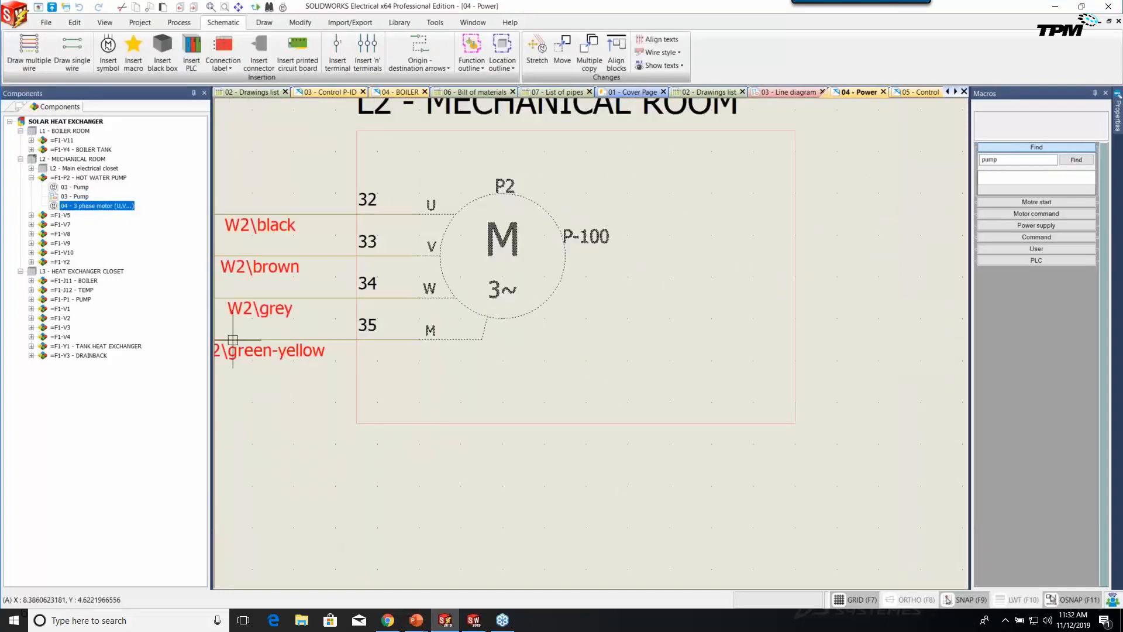
{"action": "scroll", "coordinate": [476, 394], "scroll_direction": "down", "scroll_amount": 4}
{"action": "middle_click_drag", "start_coordinate": [439, 378], "coordinate": [641, 381]}
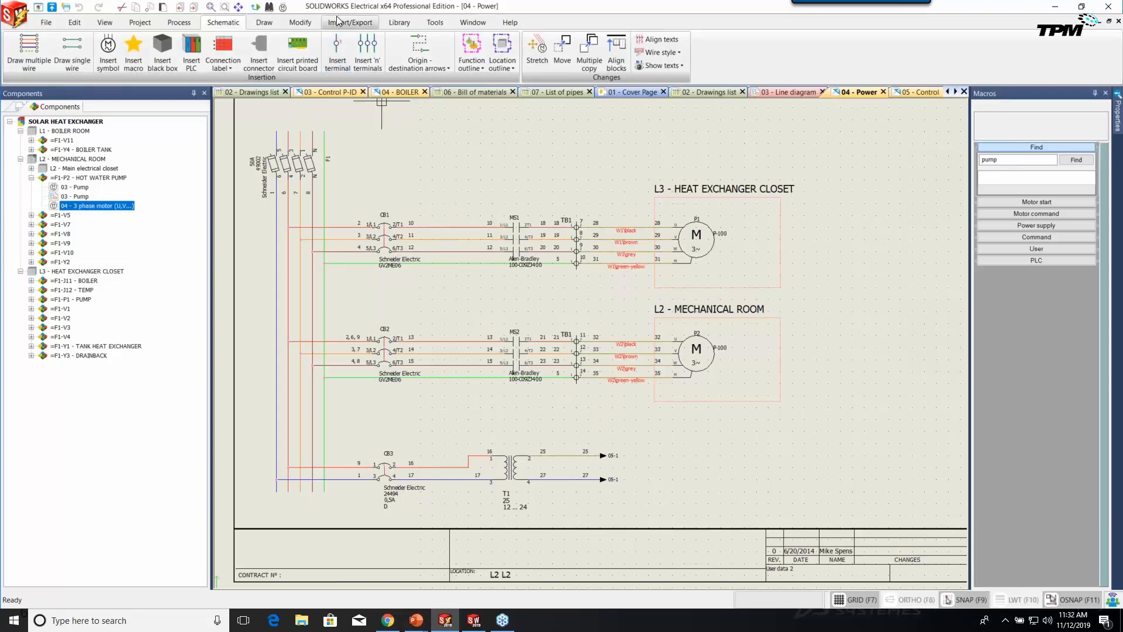
Reopen the 03 - Control P-ID drawing from the Documents list and zoom out to the whole sheet.
{"action": "left_click", "coordinate": [21, 106]}
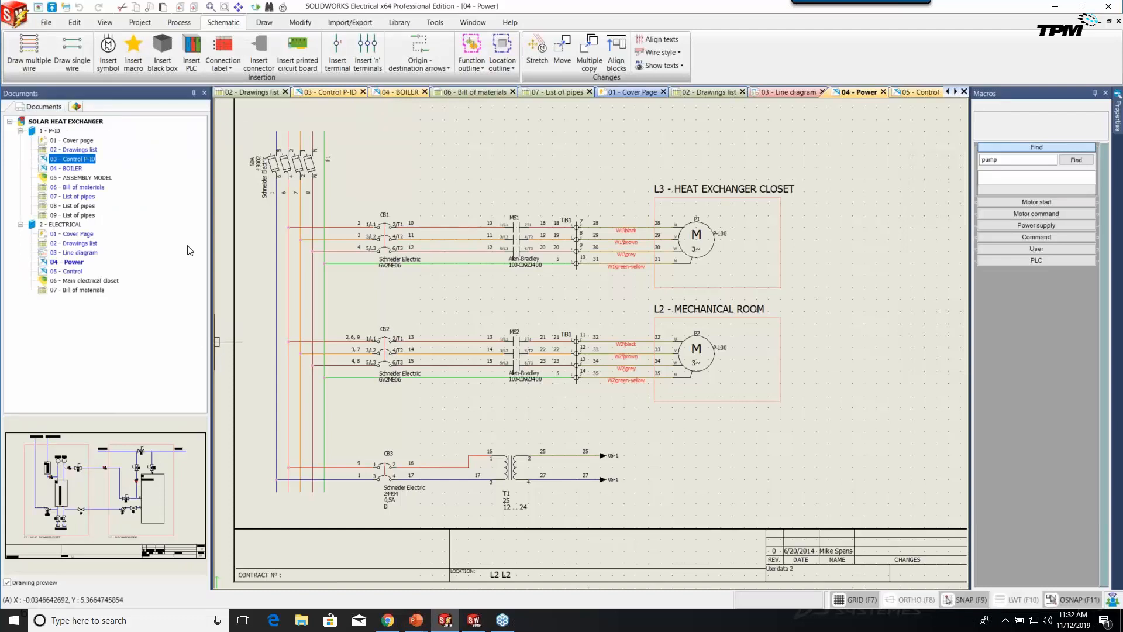
{"action": "double_click", "coordinate": [72, 168]}
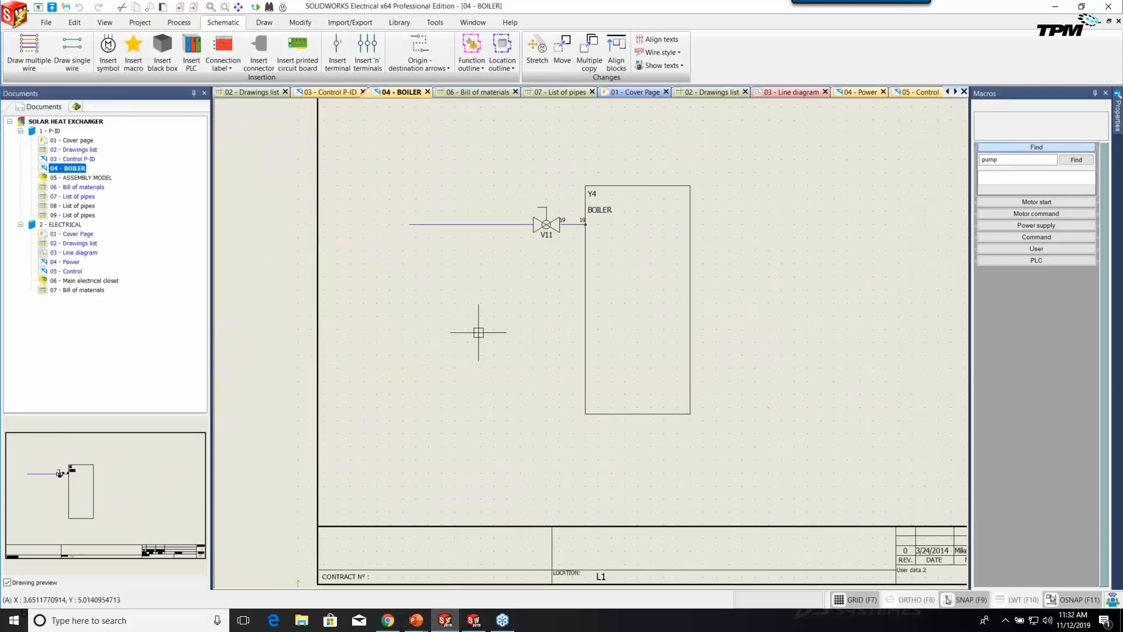
{"action": "double_click", "coordinate": [73, 159]}
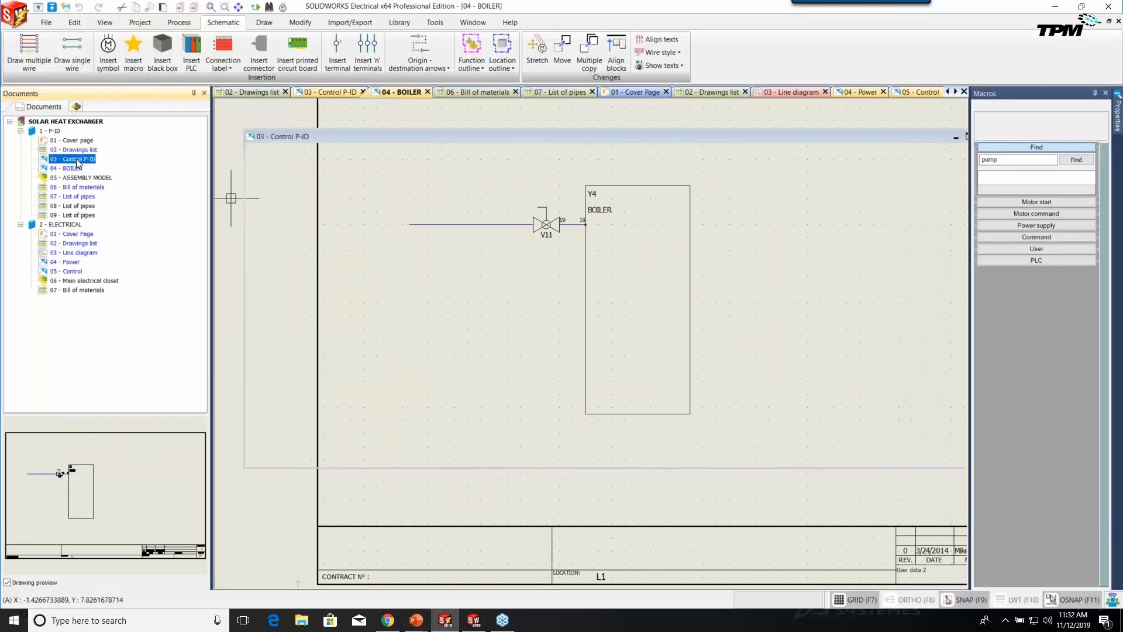
{"action": "scroll", "coordinate": [497, 387], "scroll_direction": "down", "scroll_amount": 3}
{"action": "scroll", "coordinate": [497, 393], "scroll_direction": "down", "scroll_amount": 5}
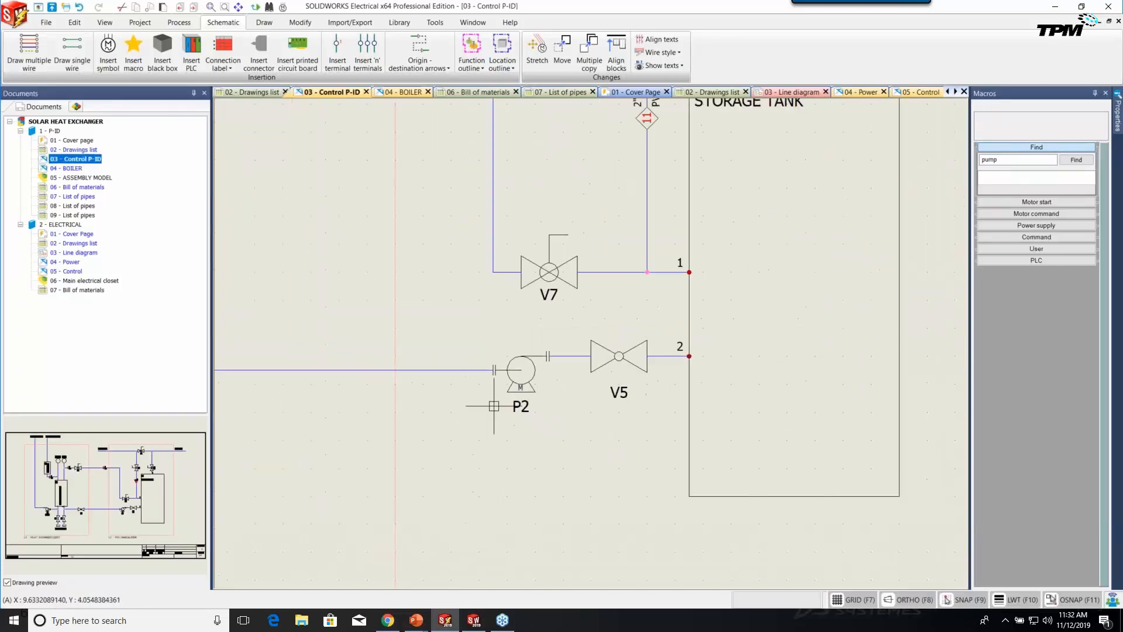
{"action": "middle_click_drag", "start_coordinate": [665, 469], "coordinate": [638, 449]}
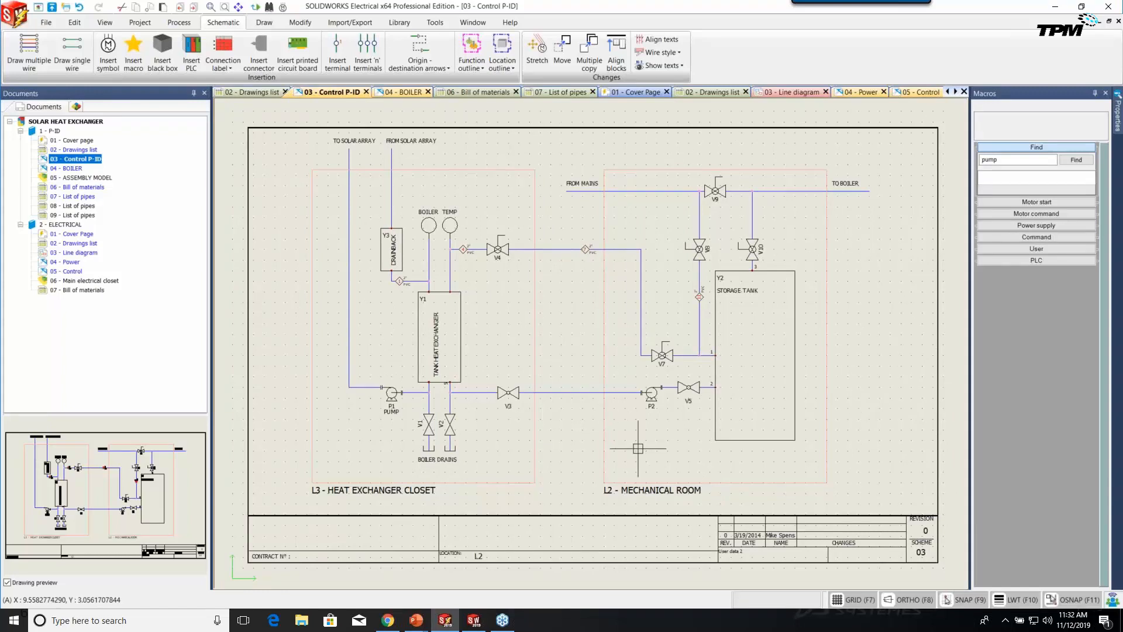
In SOLIDWORKS 2019, enable the SOLIDWORKS Routing and SOLIDWORKS Electrical add-ins.
{"action": "left_click", "coordinate": [479, 623]}
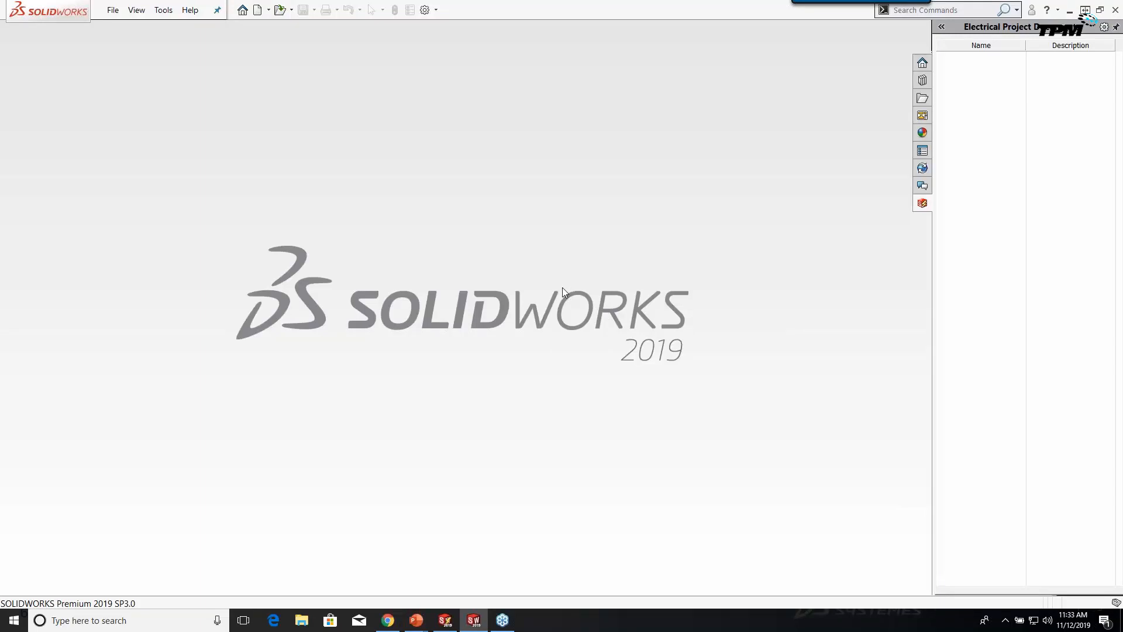
{"action": "left_click", "coordinate": [437, 10]}
{"action": "left_click", "coordinate": [441, 37]}
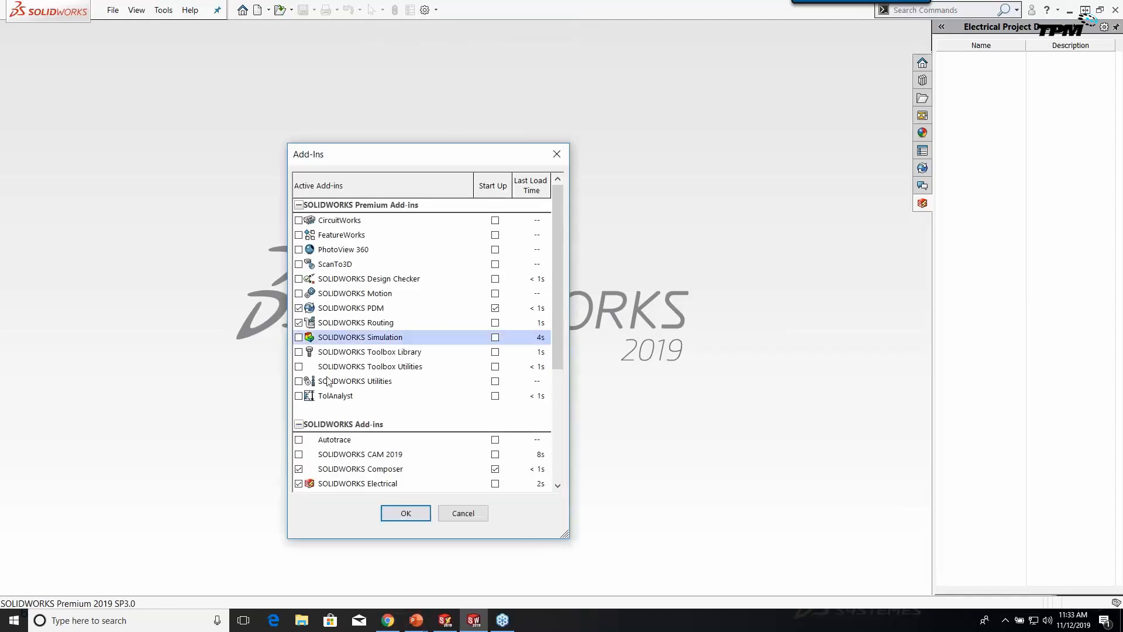
{"action": "left_click", "coordinate": [351, 325]}
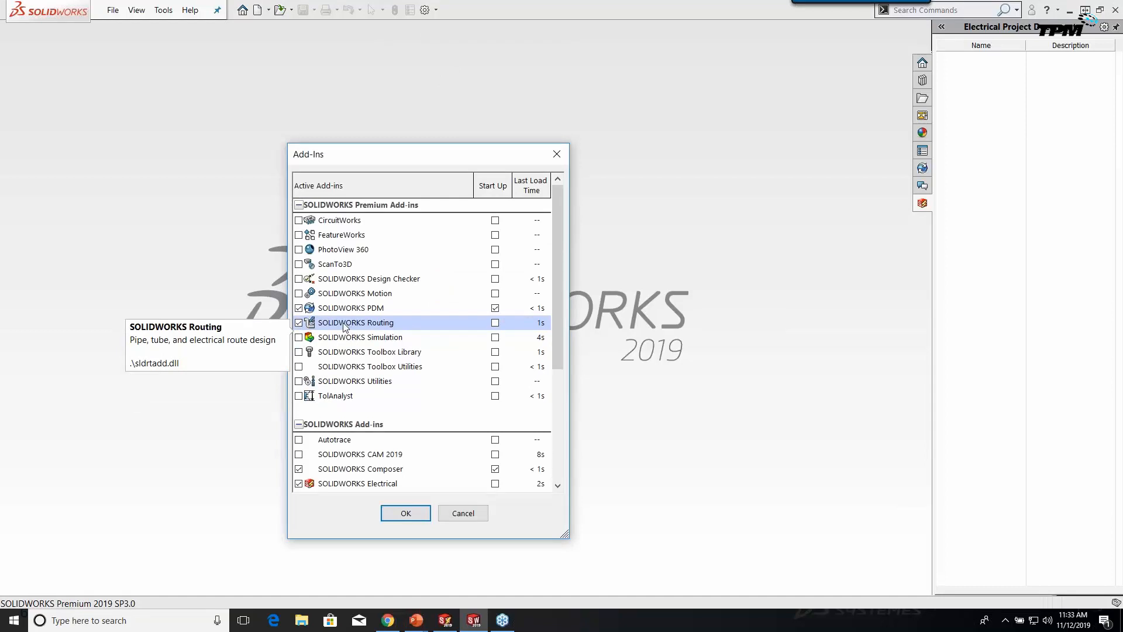
{"action": "left_click", "coordinate": [318, 488]}
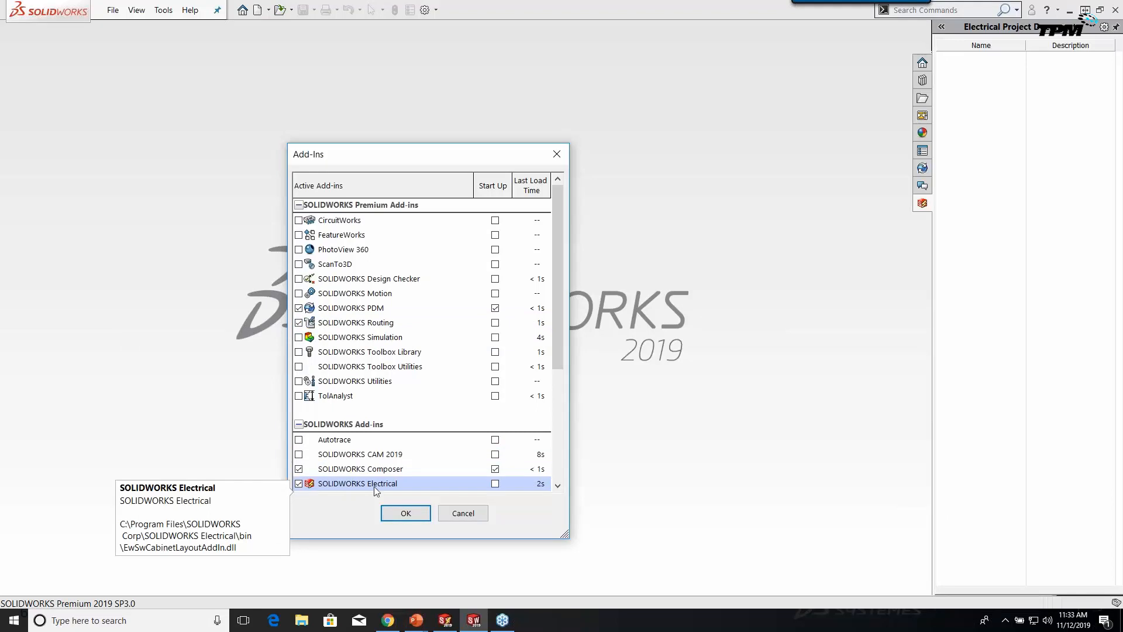
{"action": "left_click", "coordinate": [401, 516]}
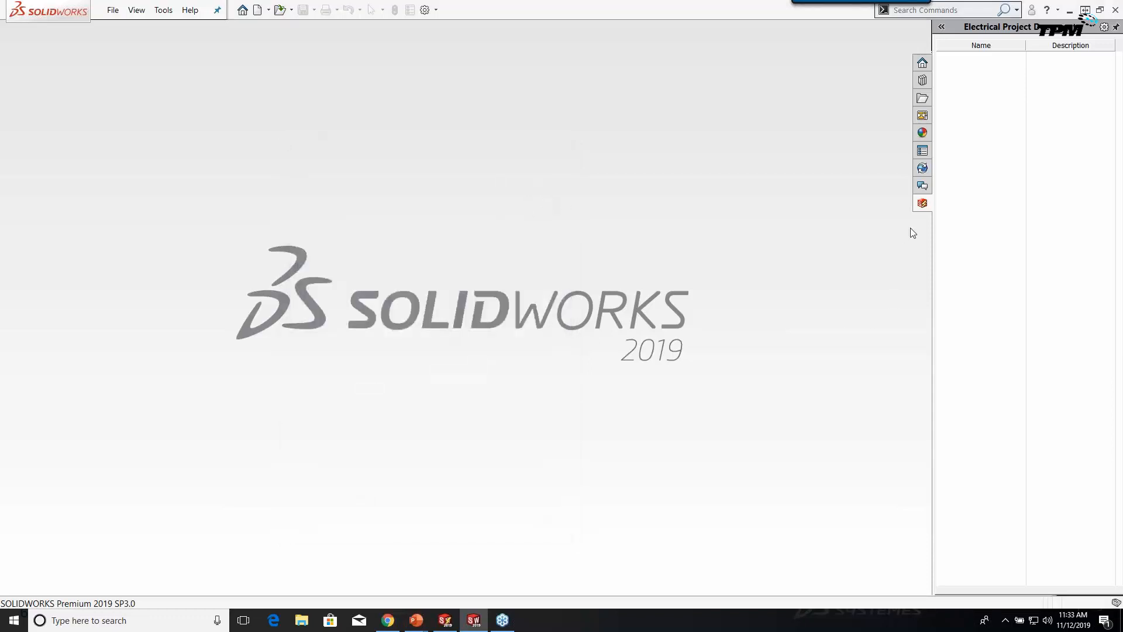
{"action": "right_click", "coordinate": [980, 124]}
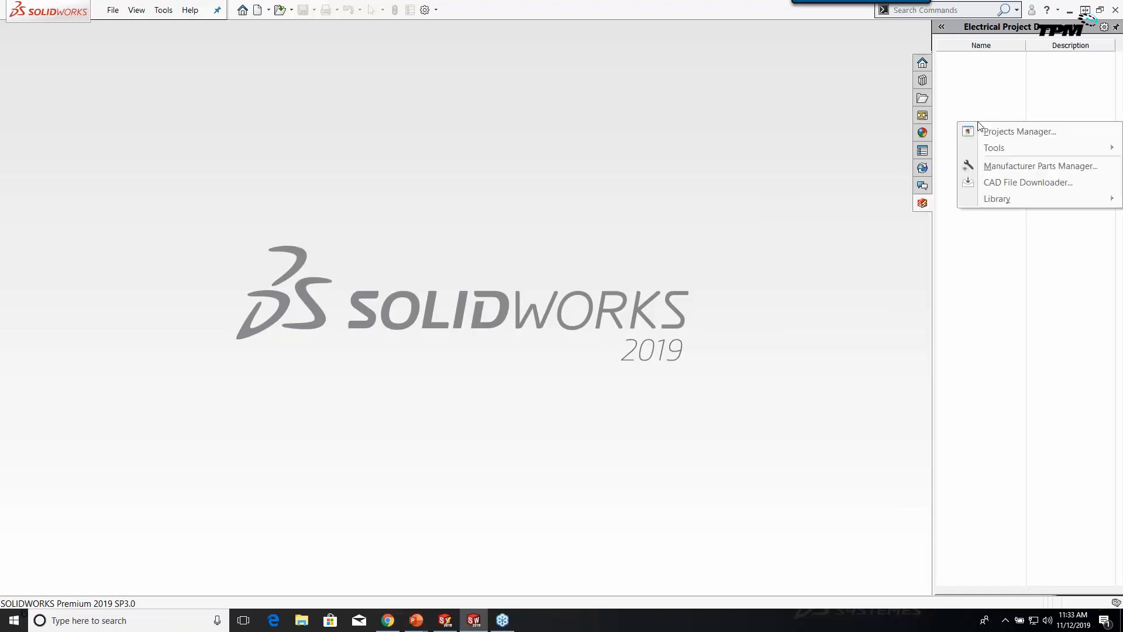
Open the SOLAR HEAT EXCHANGER project from the Projects Manager, confirming despite another user.
{"action": "left_click", "coordinate": [1017, 131]}
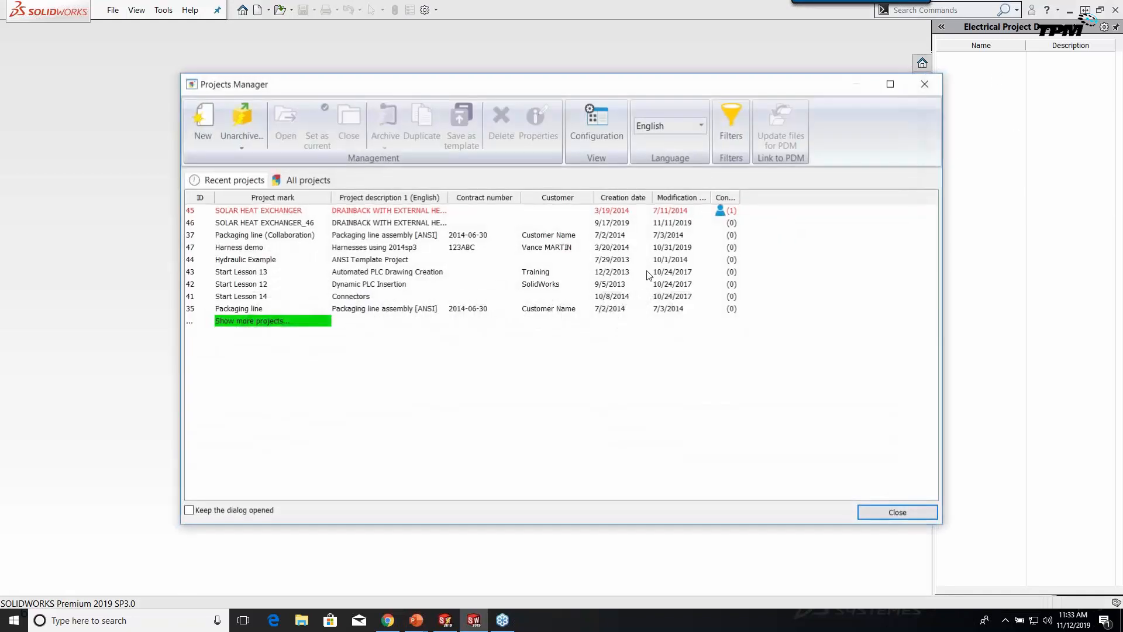
{"action": "left_click", "coordinate": [294, 212]}
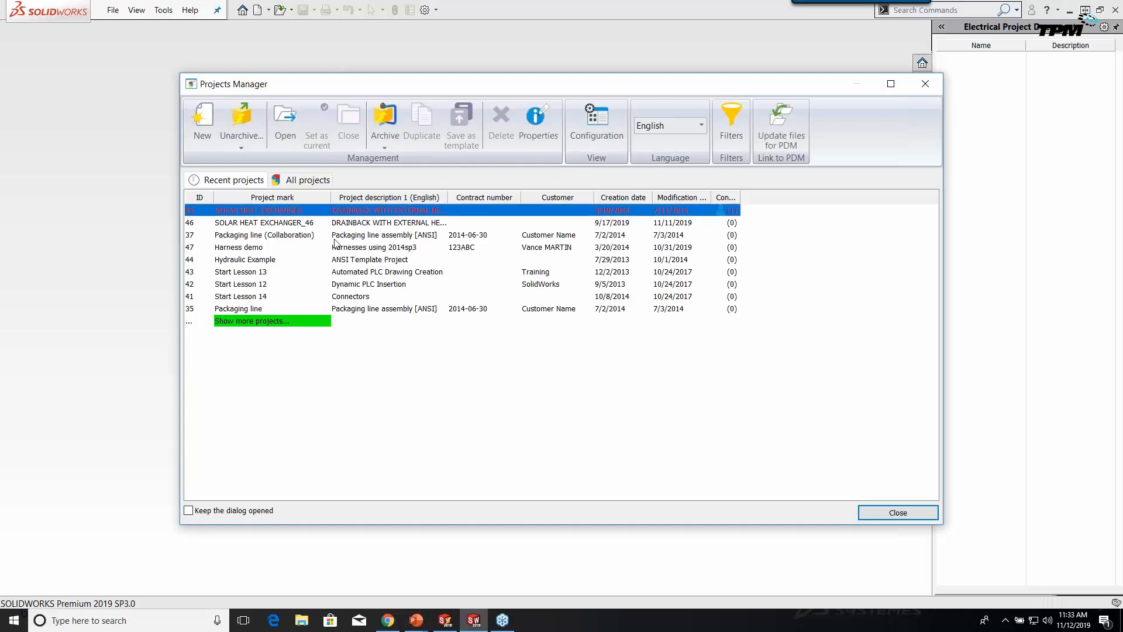
{"action": "double_click", "coordinate": [288, 212]}
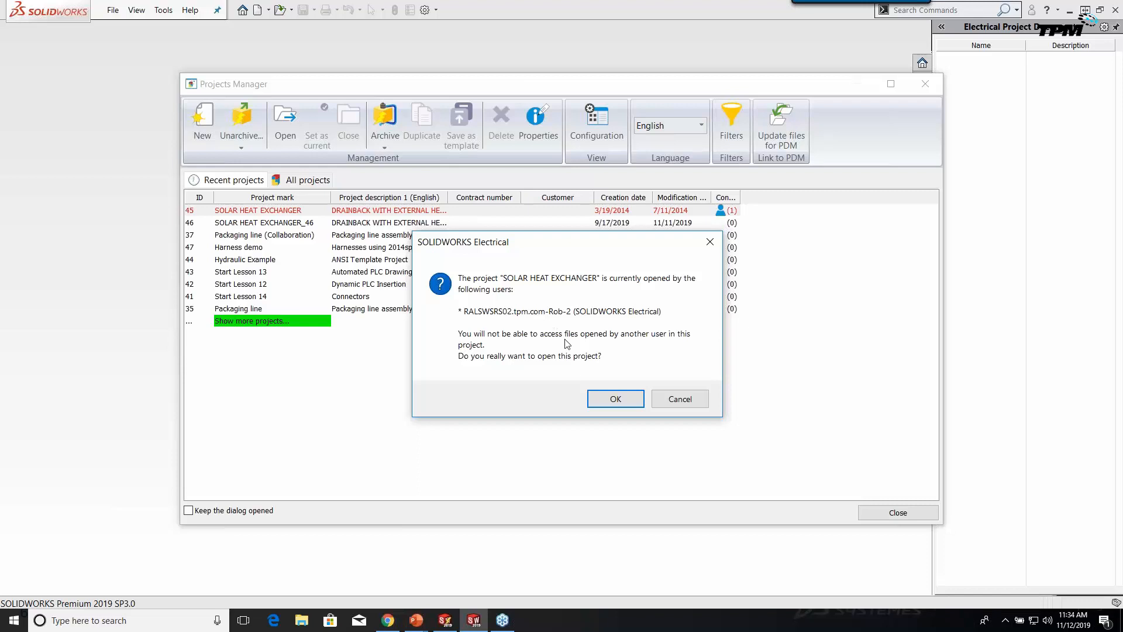
{"action": "left_click", "coordinate": [616, 400]}
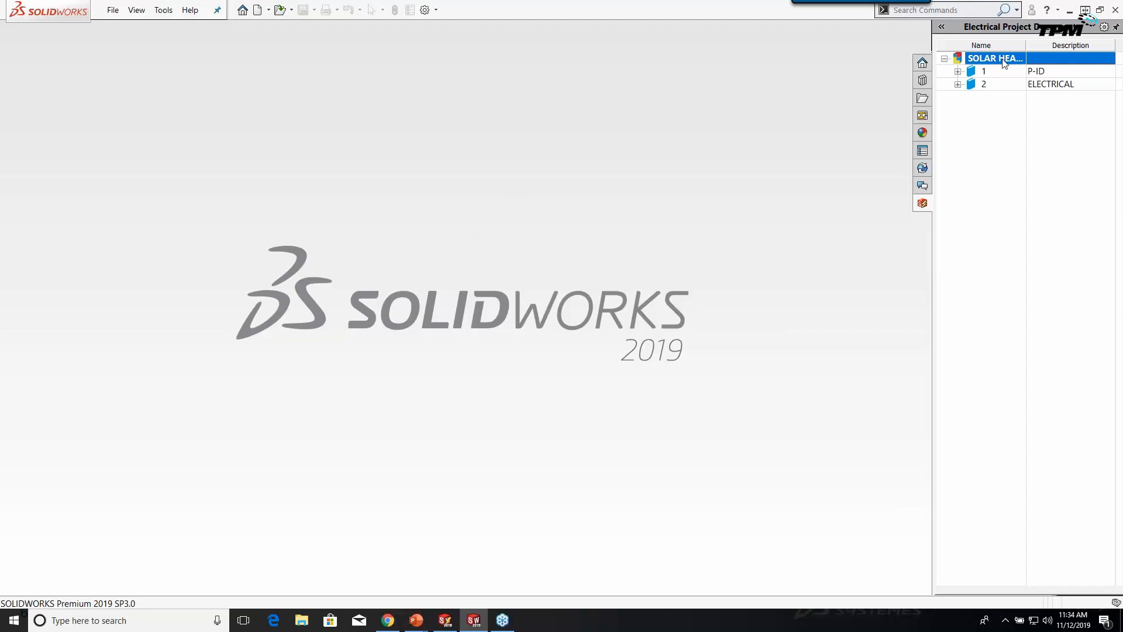
Expand the 1 P-ID and 2 ELECTRICAL books and open the 05 ASSEMBLY MODEL 3D assembly.
{"action": "left_click", "coordinate": [958, 72]}
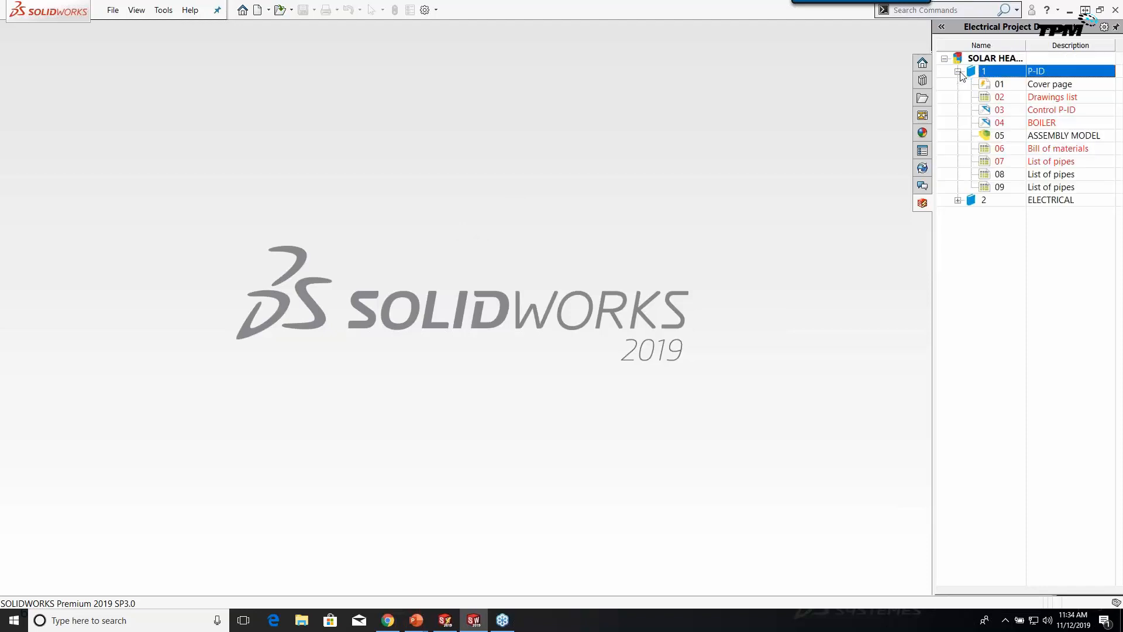
{"action": "left_click", "coordinate": [958, 200]}
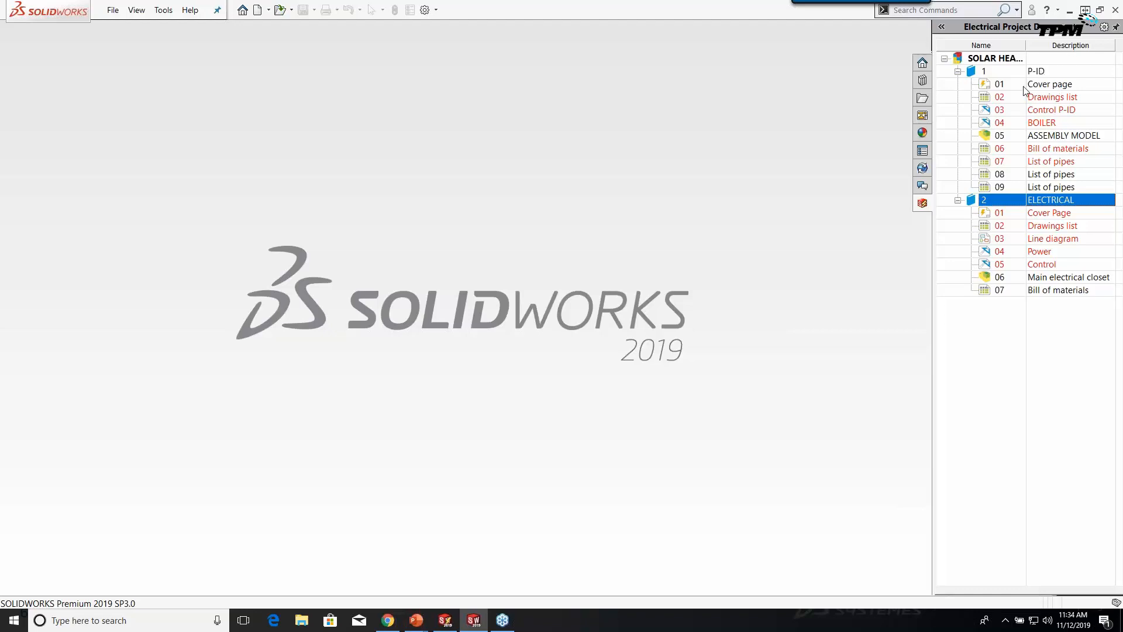
{"action": "left_click", "coordinate": [993, 151]}
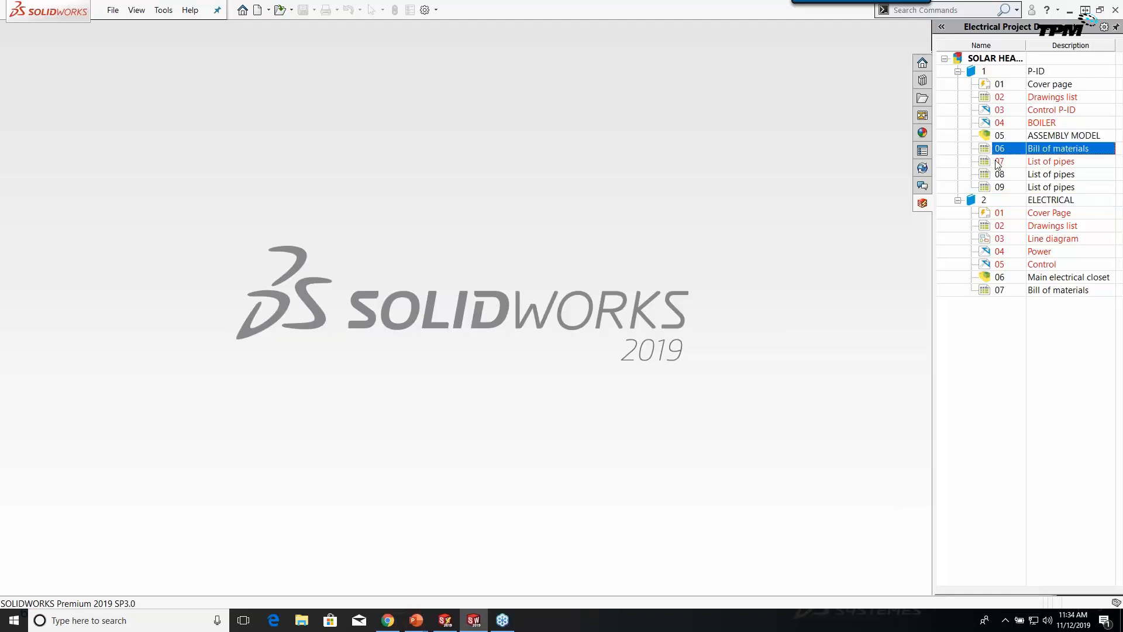
{"action": "left_click", "coordinate": [997, 163]}
{"action": "left_click", "coordinate": [1006, 174]}
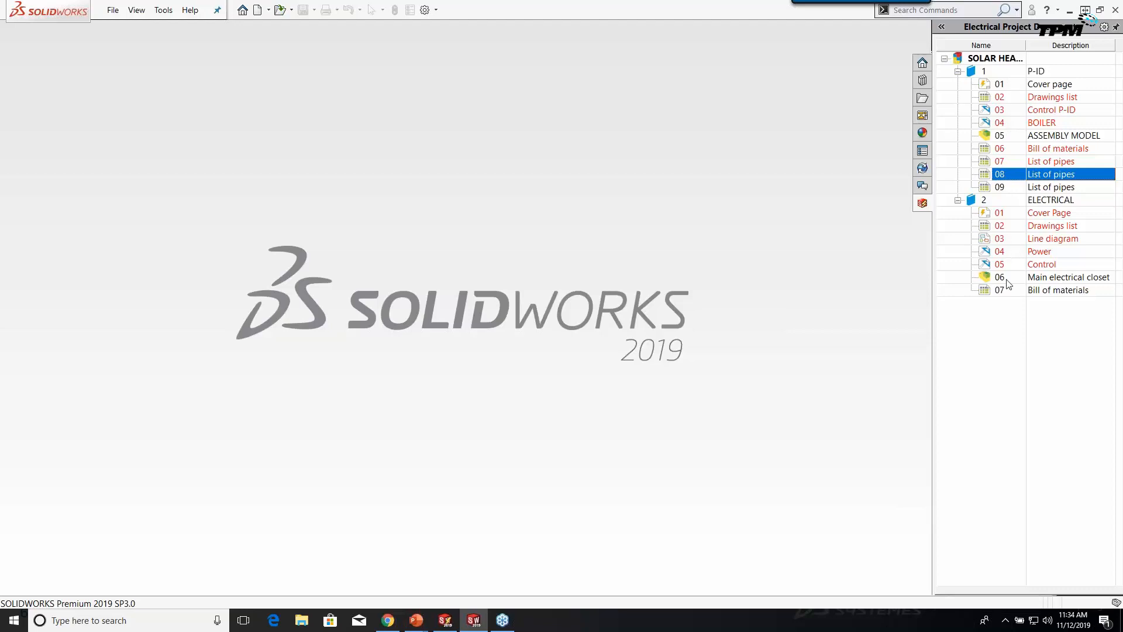
{"action": "left_click", "coordinate": [1010, 140]}
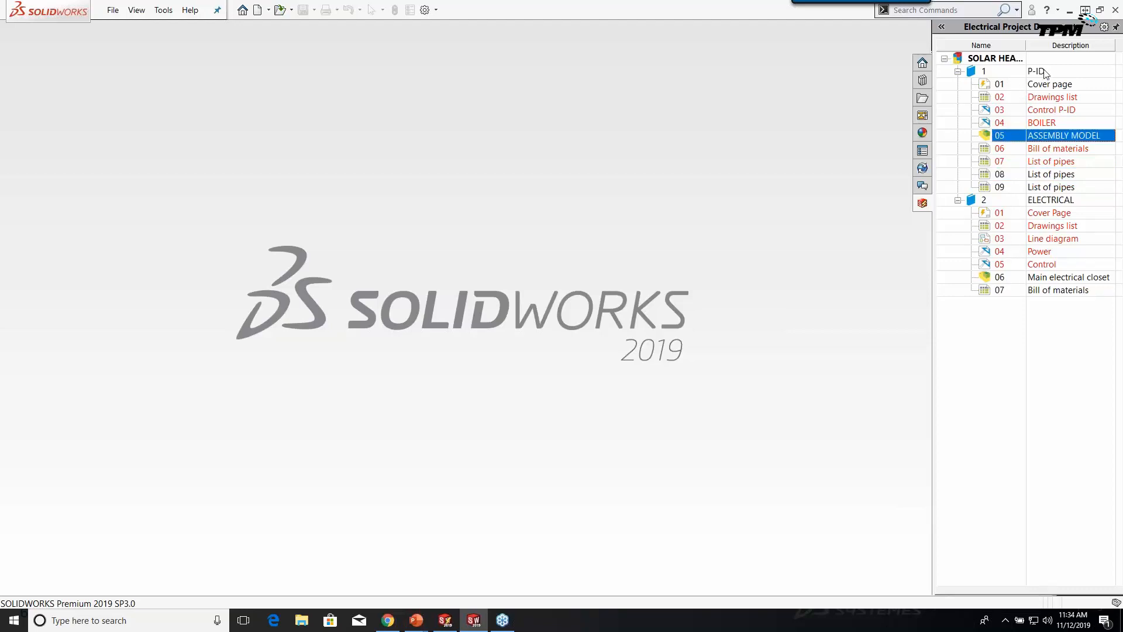
{"action": "double_click", "coordinate": [996, 135]}
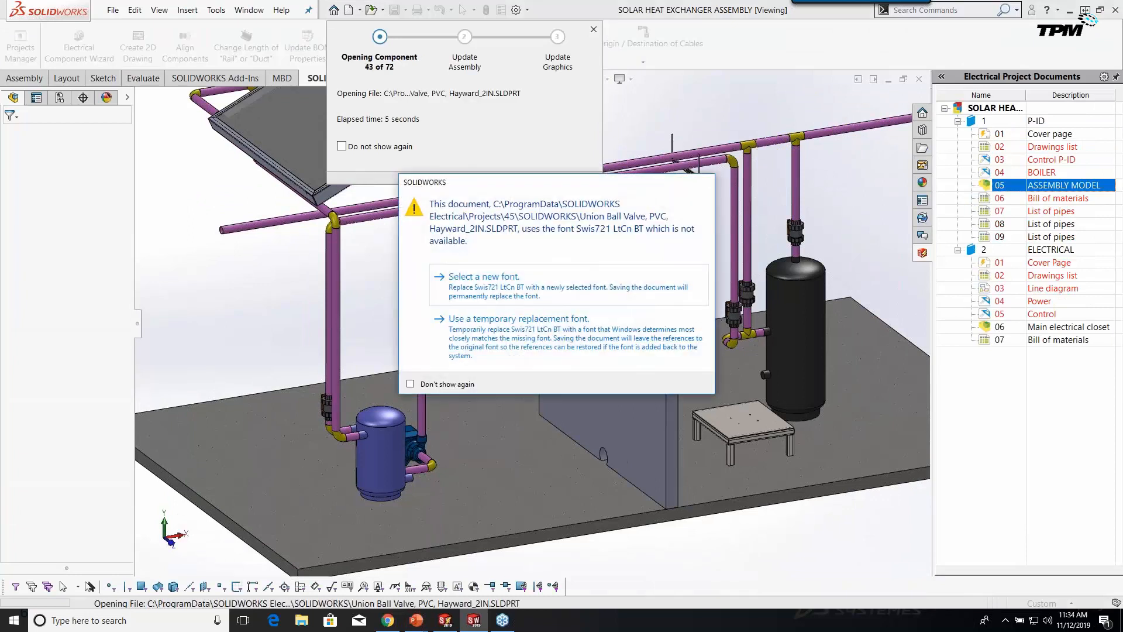
Suppress the missing-font warning and use temporary replacement fonts for both missing fonts.
{"action": "left_click", "coordinate": [447, 385]}
{"action": "left_click", "coordinate": [510, 330]}
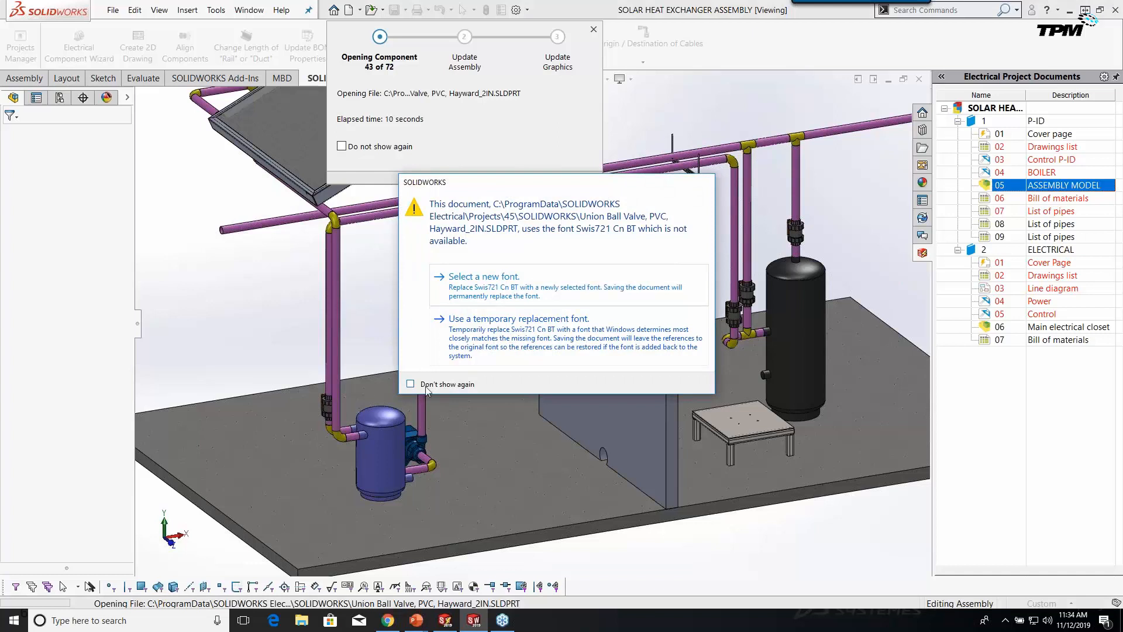
{"action": "left_click", "coordinate": [510, 331]}
{"action": "left_click", "coordinate": [509, 331]}
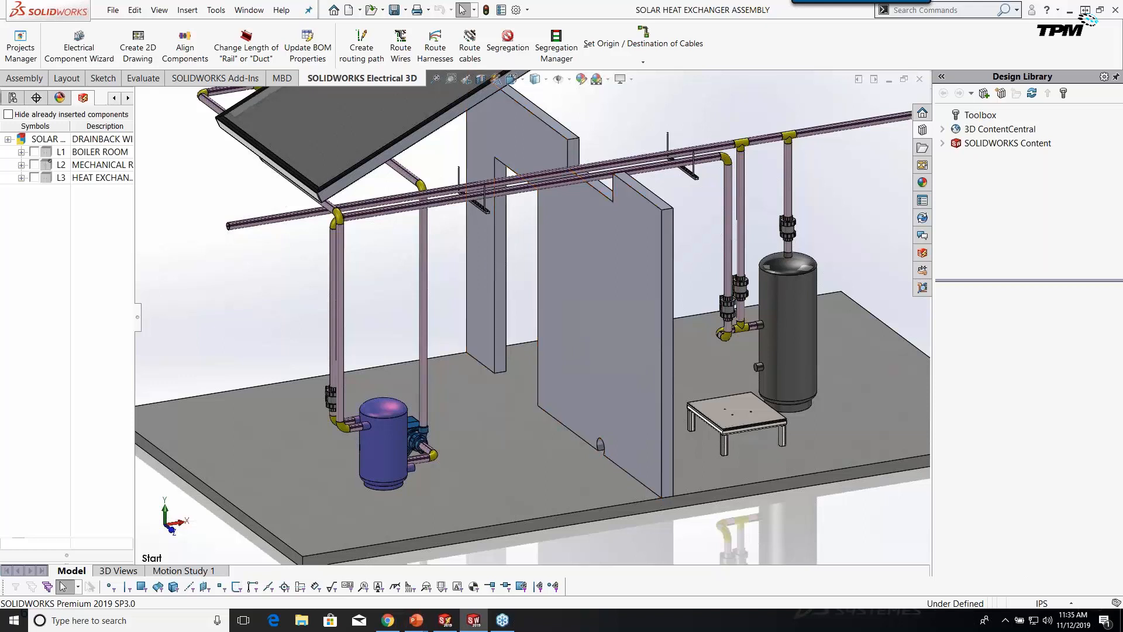
Widen the side panel, select the To Solar Array and Supply Line routes, then show Electrical 3D components.
{"action": "left_click", "coordinate": [12, 97]}
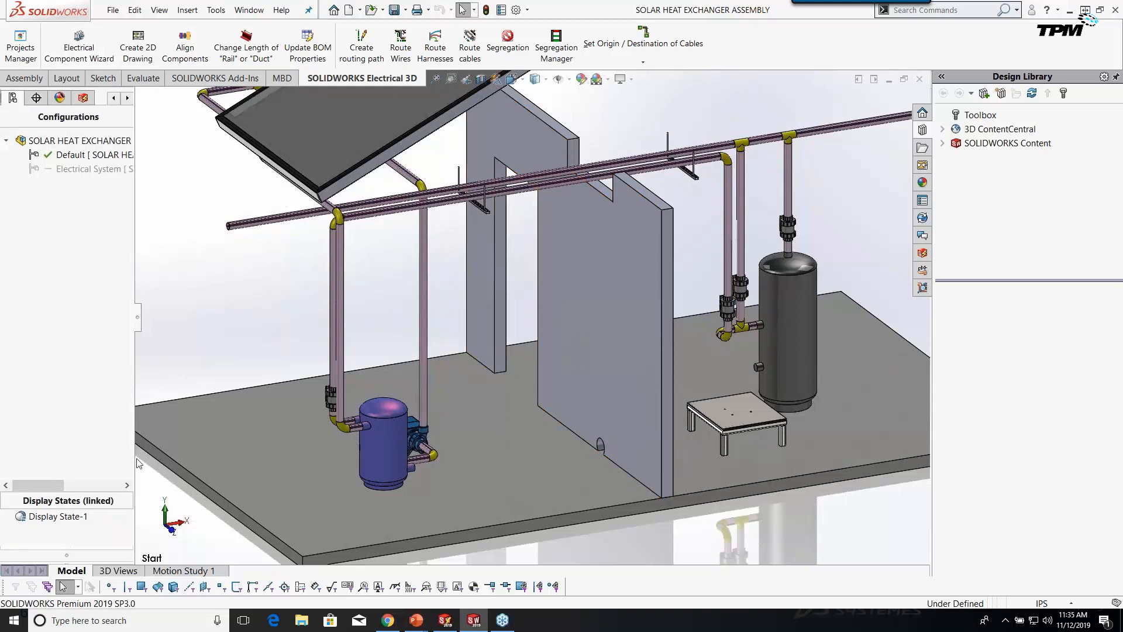
{"action": "left_click_drag", "start_coordinate": [135, 459], "coordinate": [200, 460]}
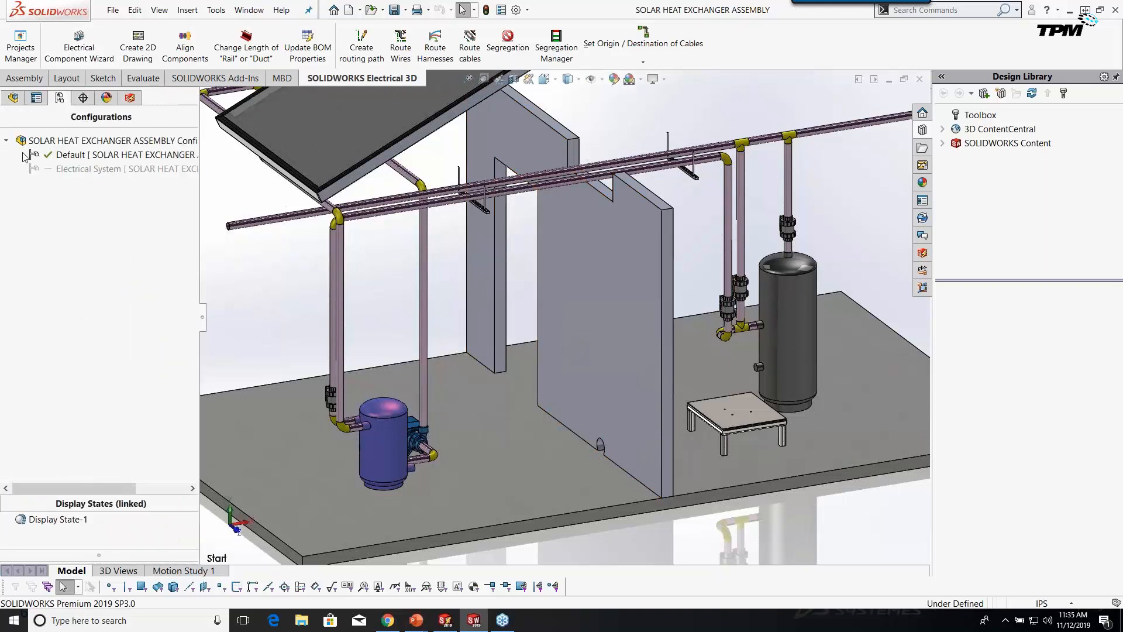
{"action": "left_click", "coordinate": [13, 98]}
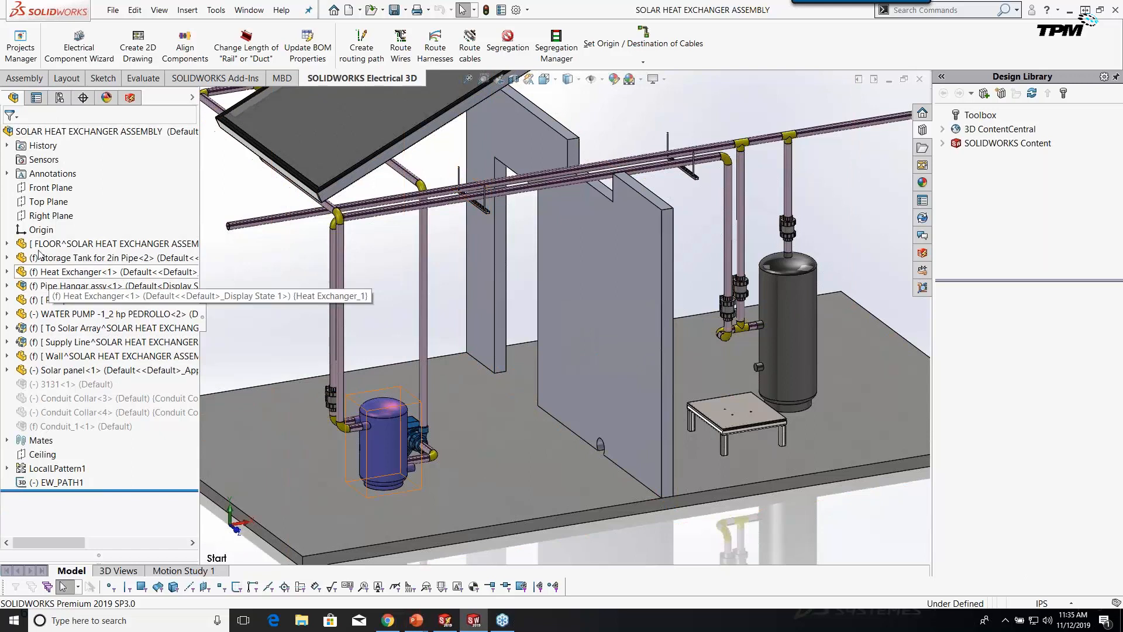
{"action": "left_click", "coordinate": [47, 328]}
{"action": "left_click", "coordinate": [52, 344]}
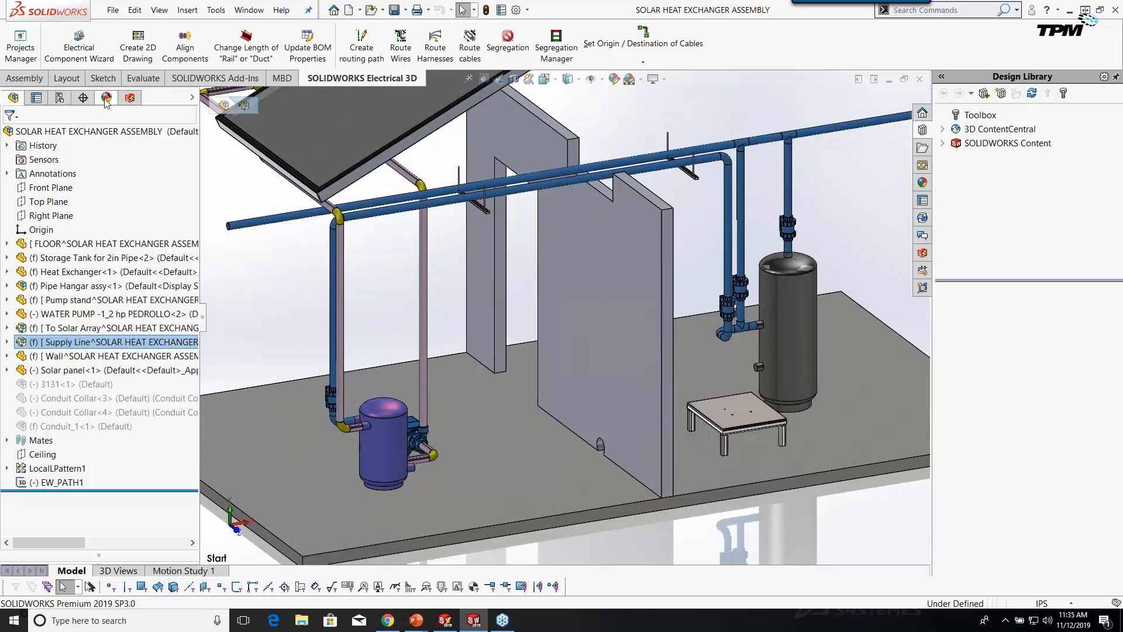
{"action": "left_click", "coordinate": [132, 99]}
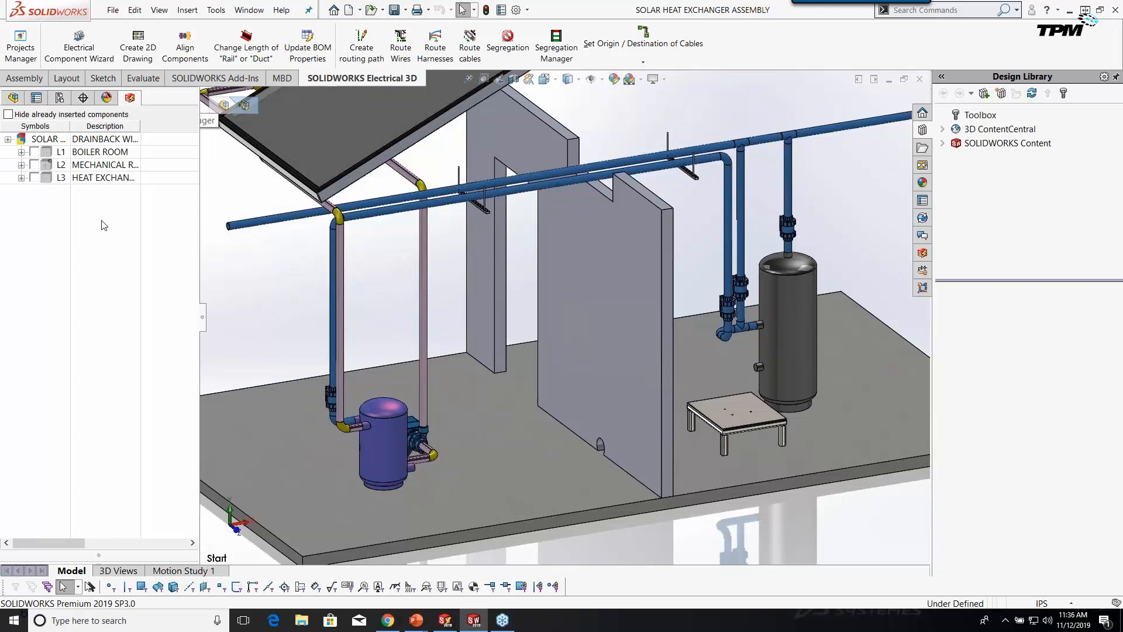
Expand the L1 BOILER ROOM and L2 MECHANICAL ROOM groups and their Main electrical subgroups.
{"action": "left_click", "coordinate": [21, 151]}
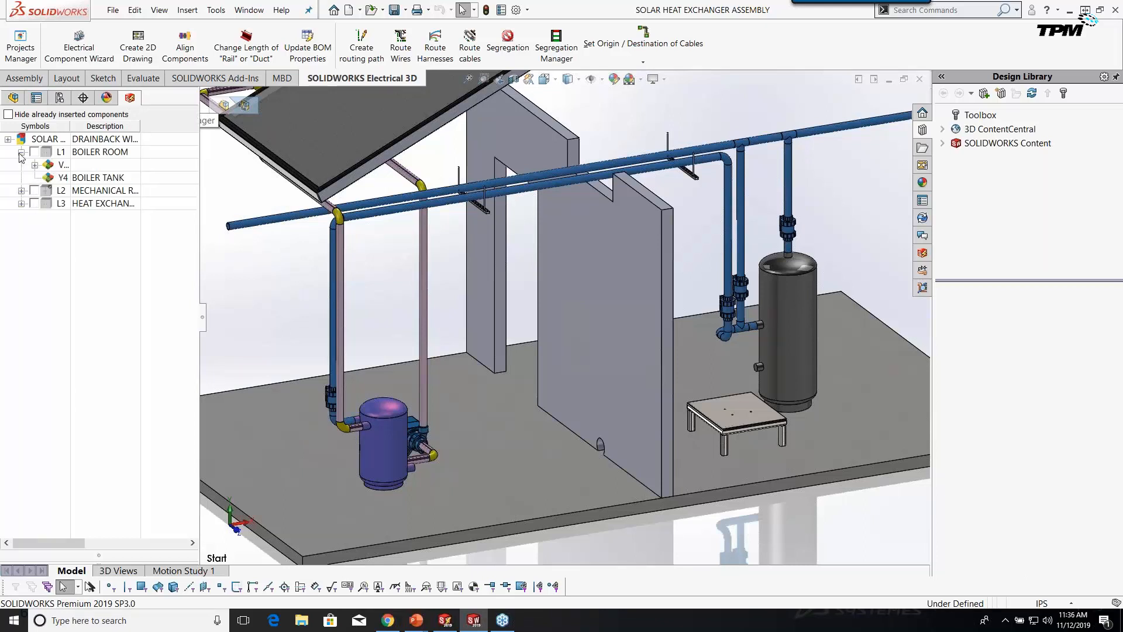
{"action": "left_click", "coordinate": [34, 164]}
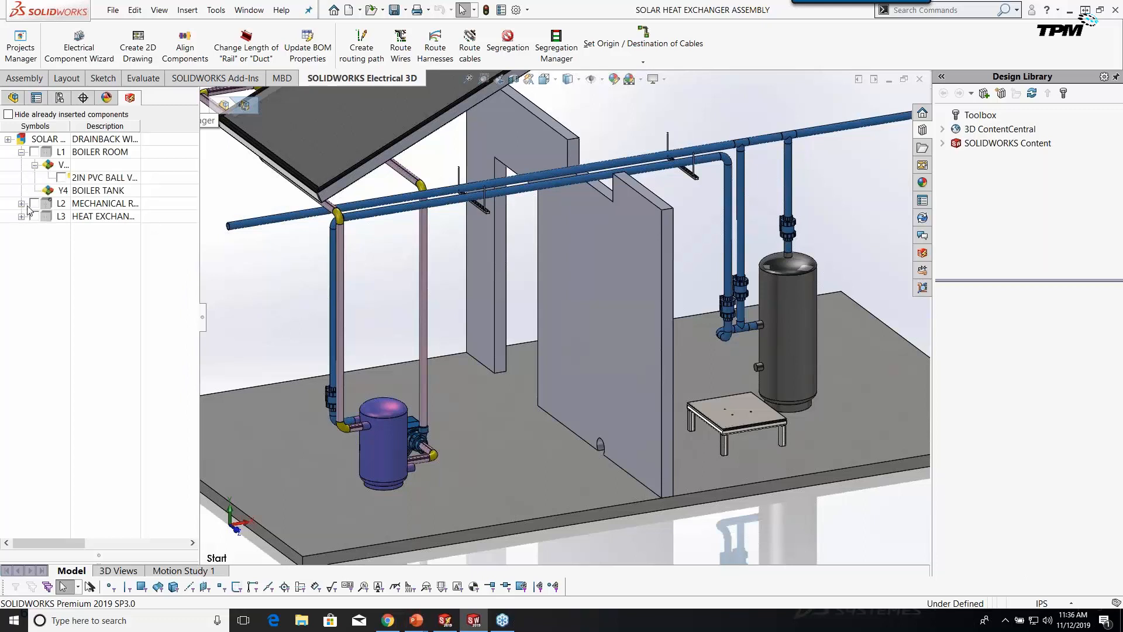
{"action": "left_click", "coordinate": [21, 203]}
{"action": "left_click", "coordinate": [35, 216]}
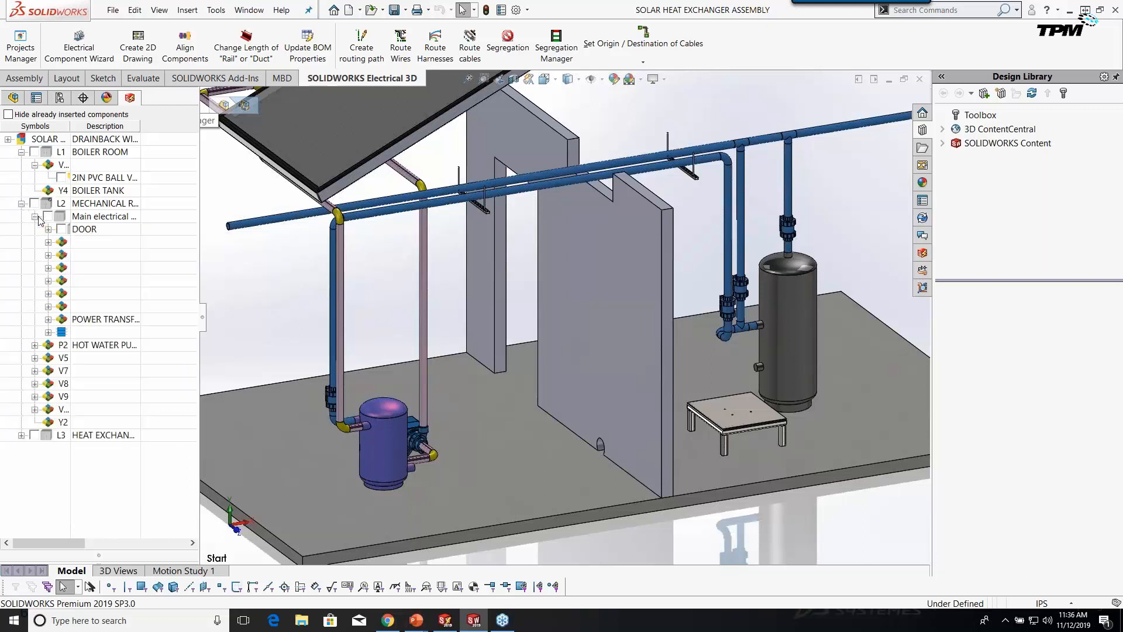
{"action": "left_click", "coordinate": [48, 267]}
{"action": "left_click", "coordinate": [48, 254]}
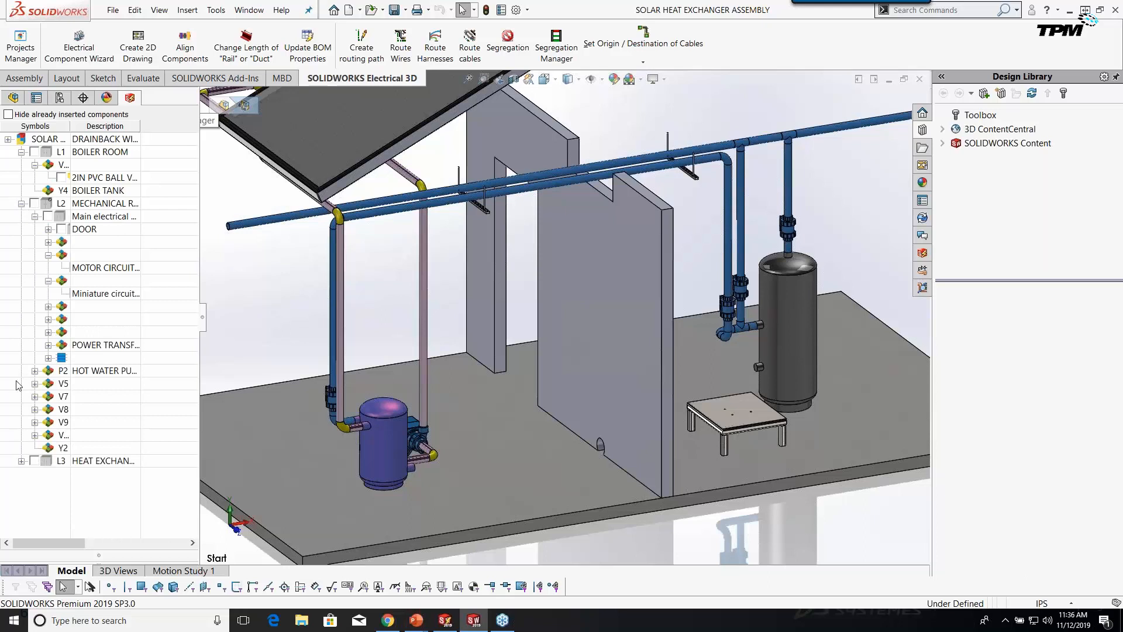
Expand valves V5 and V8 and highlight V8's 2IN PVC ball valve in the model.
{"action": "left_click", "coordinate": [35, 384]}
{"action": "left_click", "coordinate": [35, 421]}
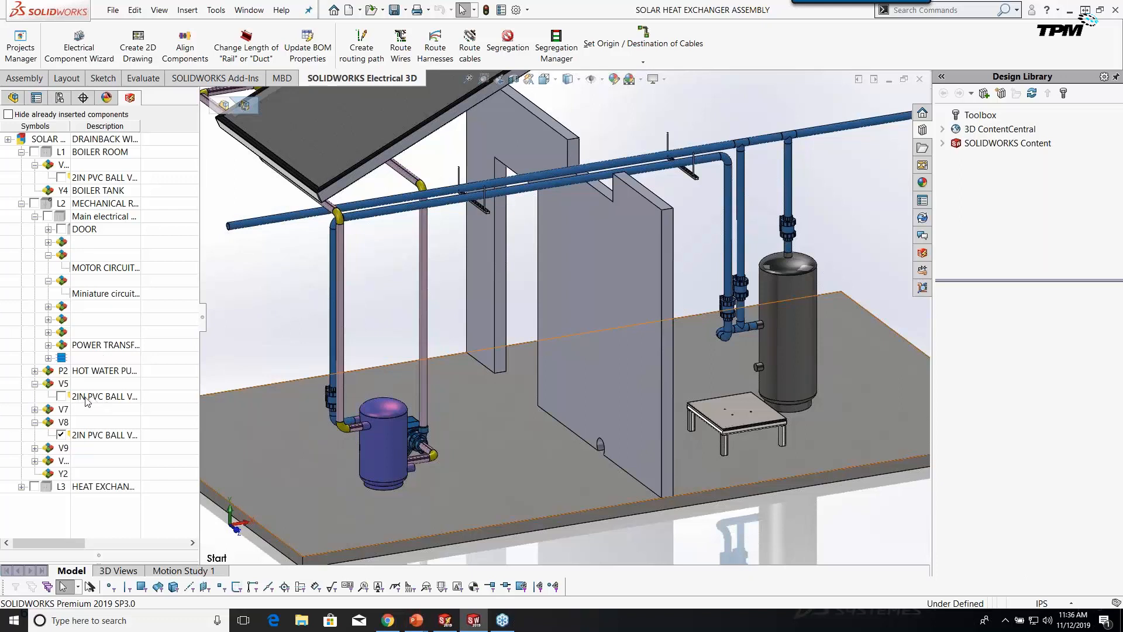
{"action": "left_click", "coordinate": [86, 436]}
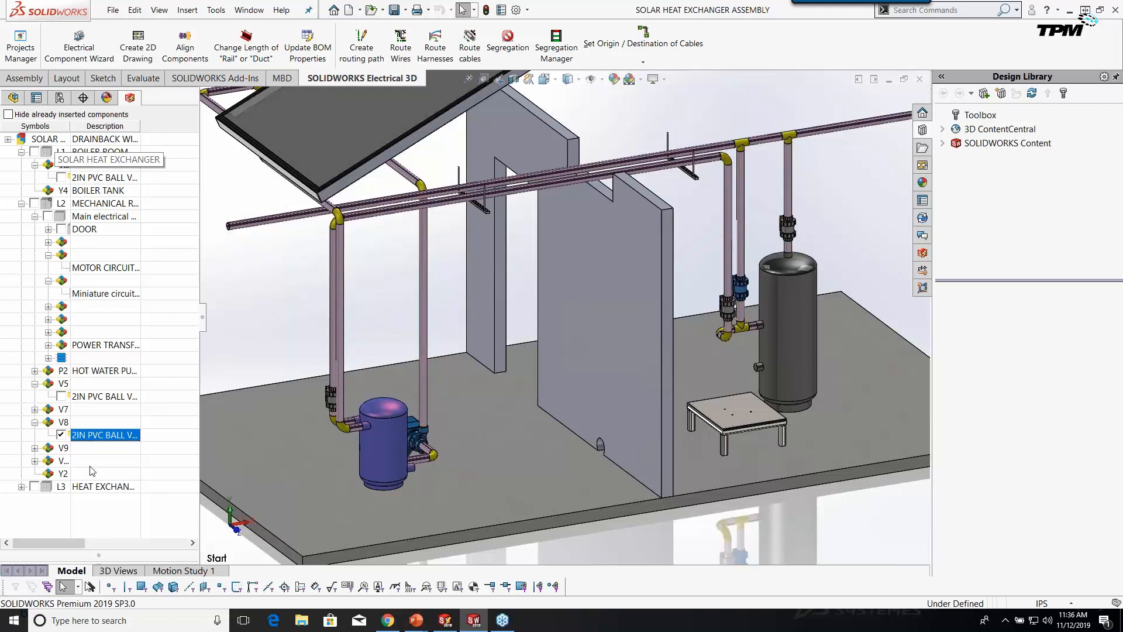
Hide already-inserted components, expand L2's P2, V5, V9 and Main electrical, and select pump P2.
{"action": "left_click", "coordinate": [9, 114]}
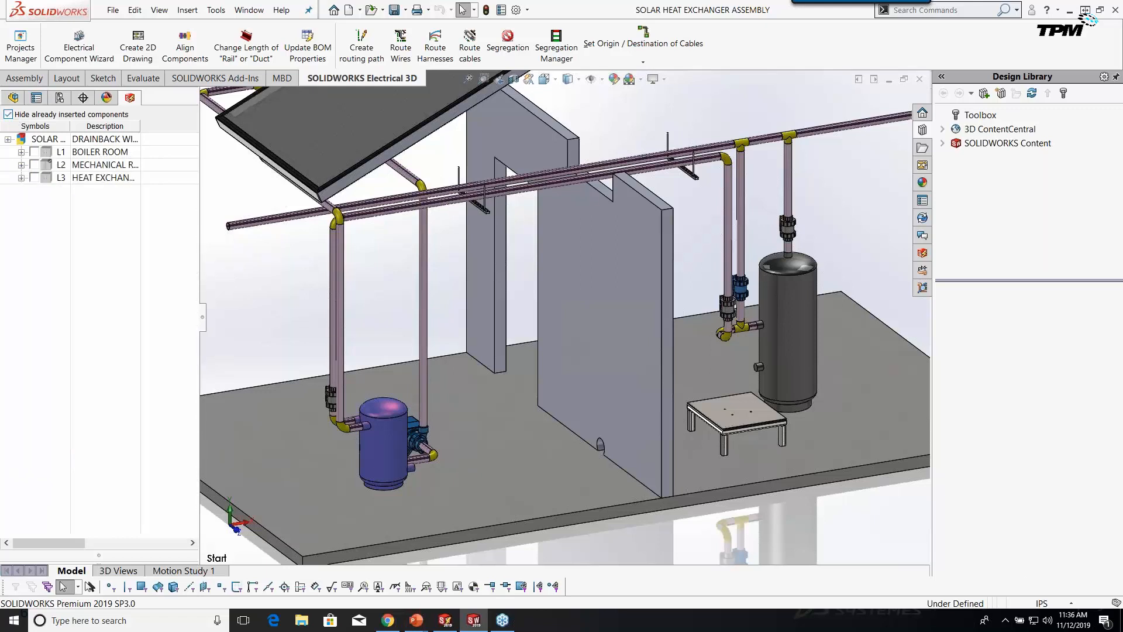
{"action": "left_click", "coordinate": [21, 165]}
{"action": "left_click", "coordinate": [35, 203]}
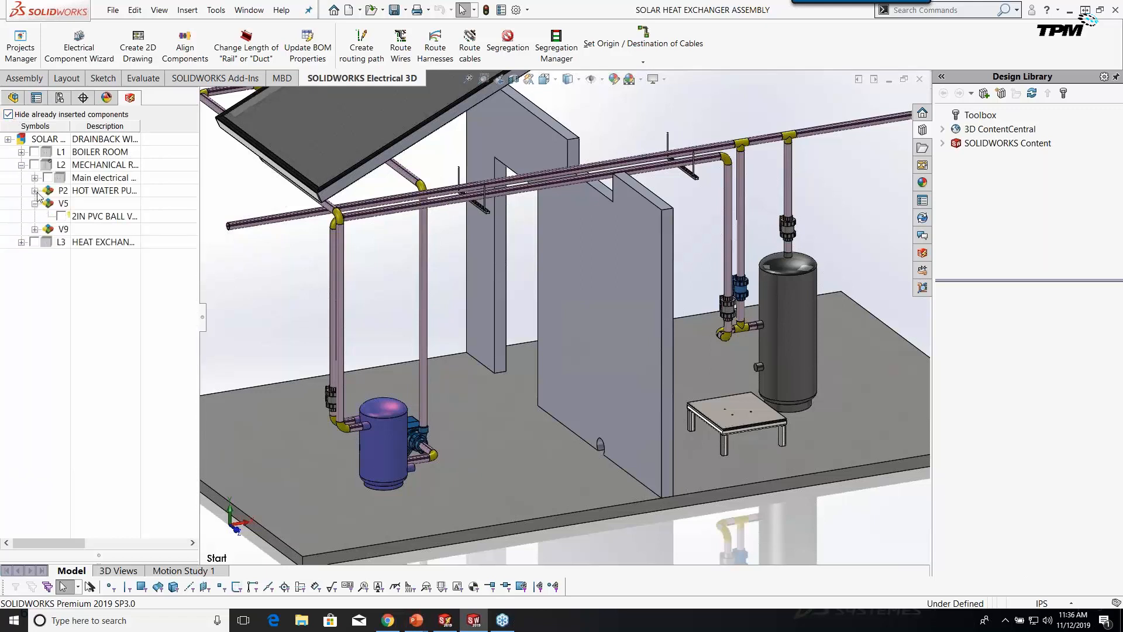
{"action": "left_click", "coordinate": [35, 190]}
{"action": "left_click", "coordinate": [34, 242]}
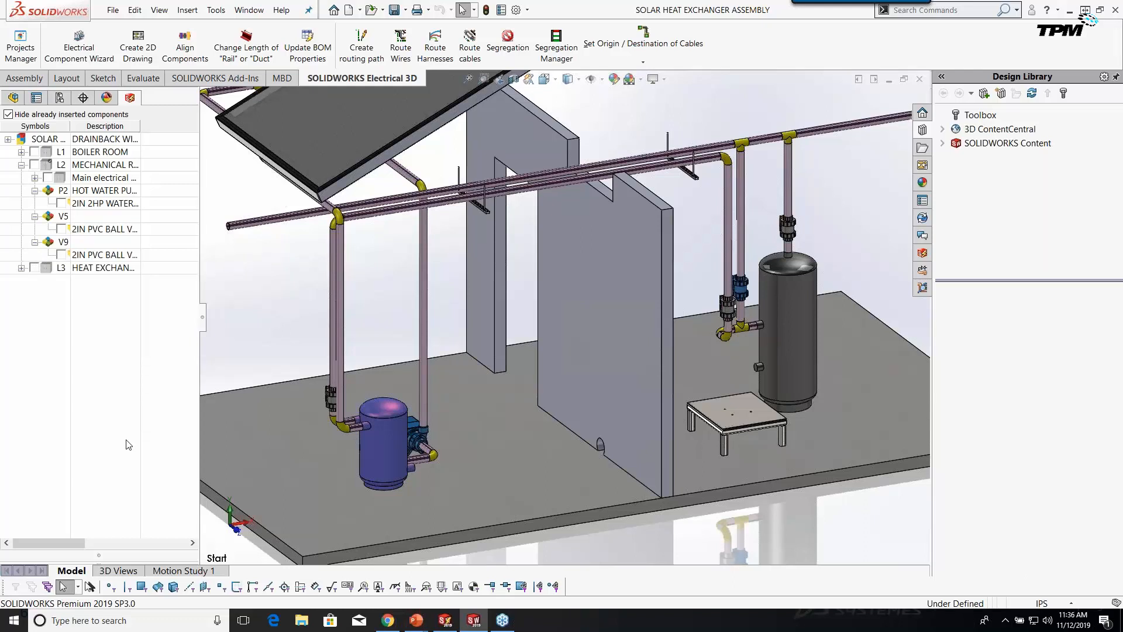
{"action": "left_click", "coordinate": [35, 178]}
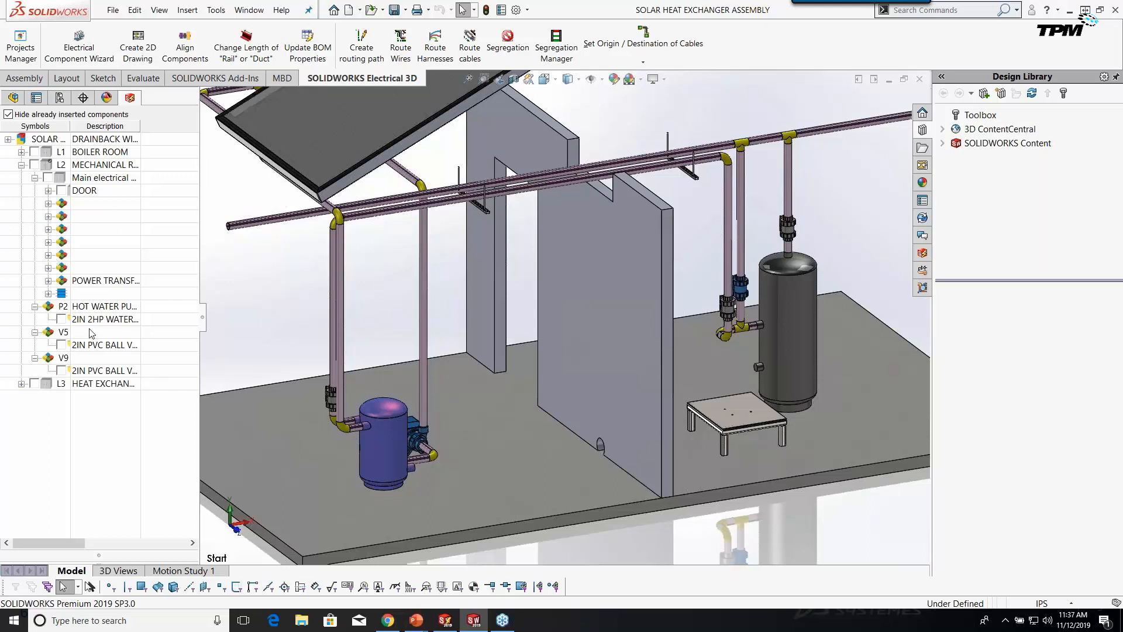
{"action": "left_click", "coordinate": [95, 309]}
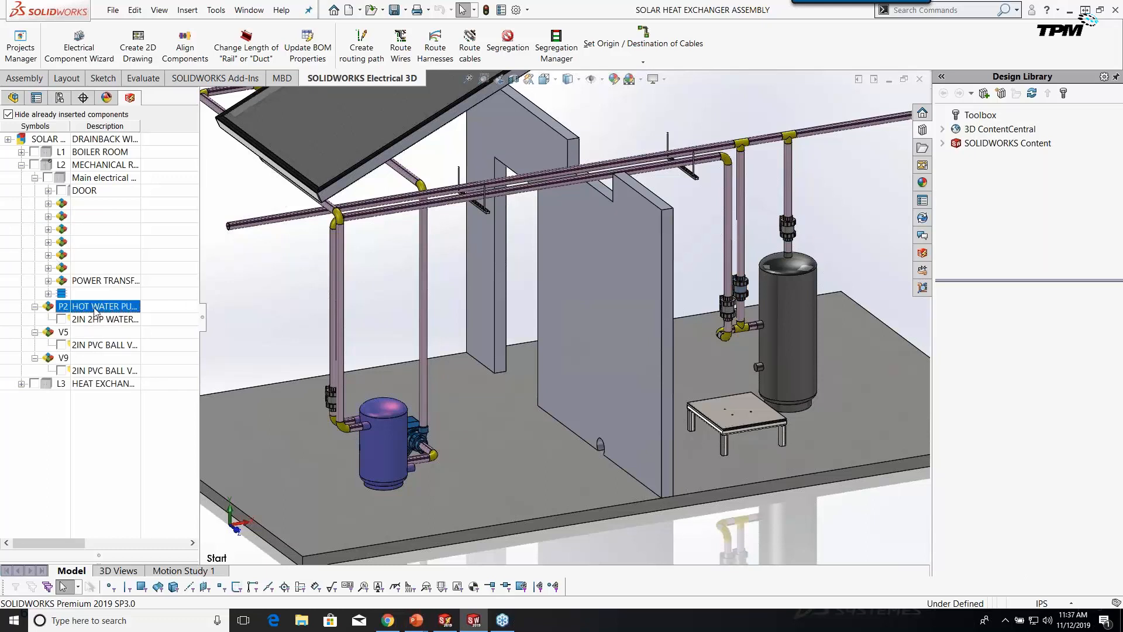
Insert P2's 2IN 2HP water pump into the assembly.
{"action": "right_click", "coordinate": [94, 321]}
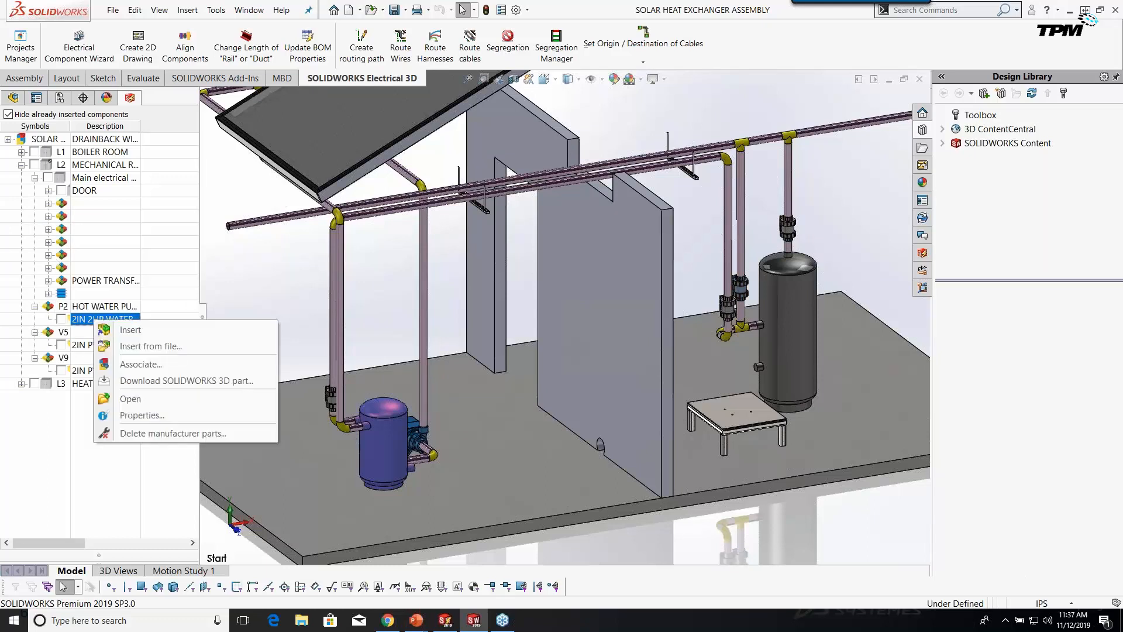
{"action": "left_click", "coordinate": [124, 331]}
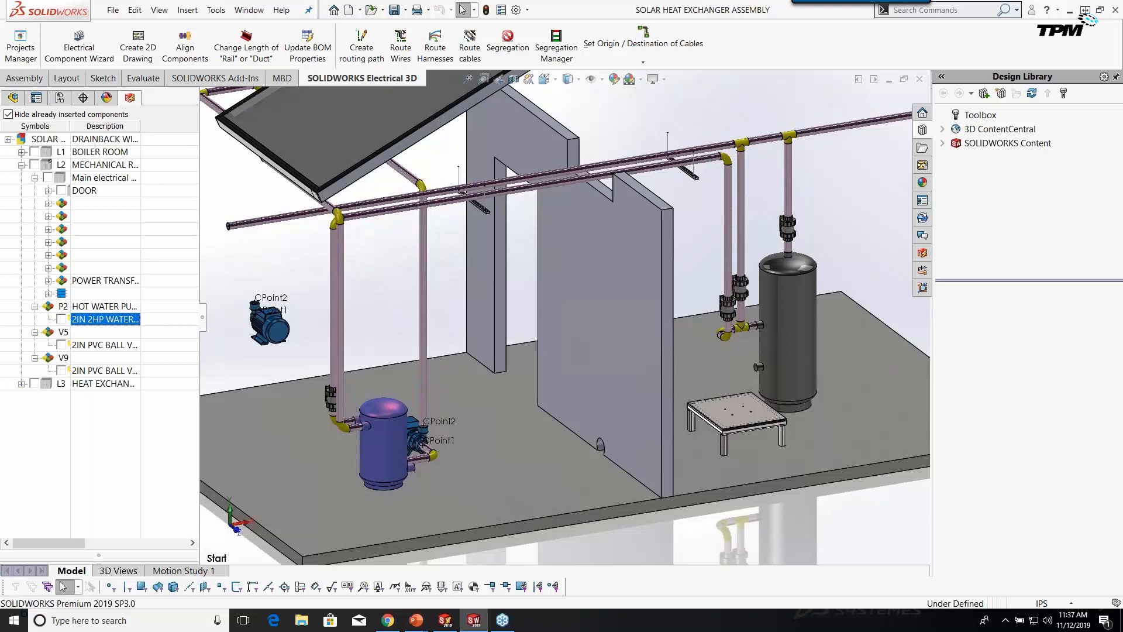
Place P2's water pump on the small stand beside the tank, fine-tuning its position.
{"action": "left_click_drag", "start_coordinate": [267, 344], "coordinate": [740, 421]}
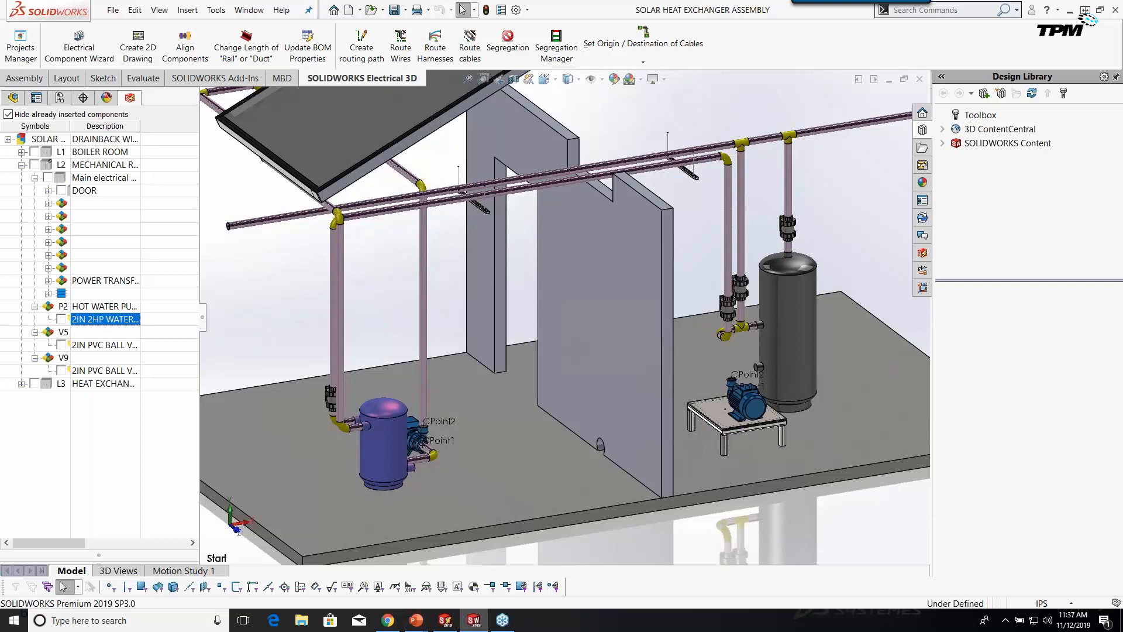
{"action": "left_click_drag", "start_coordinate": [740, 422], "coordinate": [733, 416]}
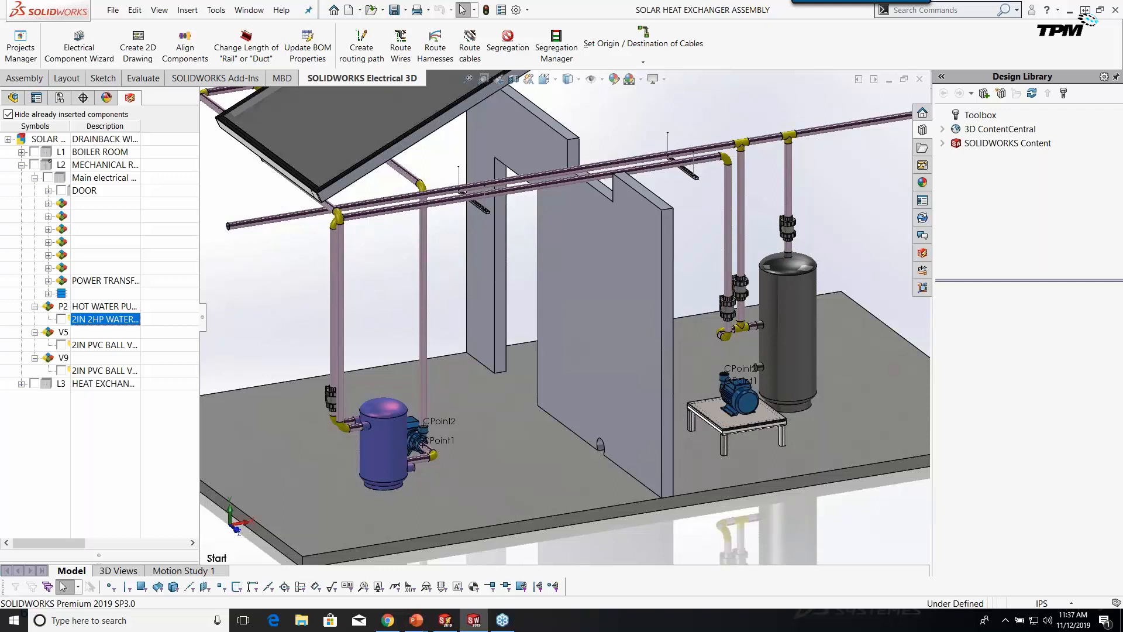
{"action": "mouse_move", "coordinate": [725, 414]}
{"action": "left_mouse_down"}
{"action": "mouse_move", "coordinate": [783, 418]}
{"action": "mouse_move", "coordinate": [723, 417]}
{"action": "left_mouse_up"}
{"action": "mouse_move", "coordinate": [730, 413]}
{"action": "left_mouse_down"}
{"action": "mouse_move", "coordinate": [790, 446]}
{"action": "mouse_move", "coordinate": [728, 414]}
{"action": "mouse_move", "coordinate": [751, 404]}
{"action": "mouse_move", "coordinate": [733, 406]}
{"action": "left_mouse_up"}
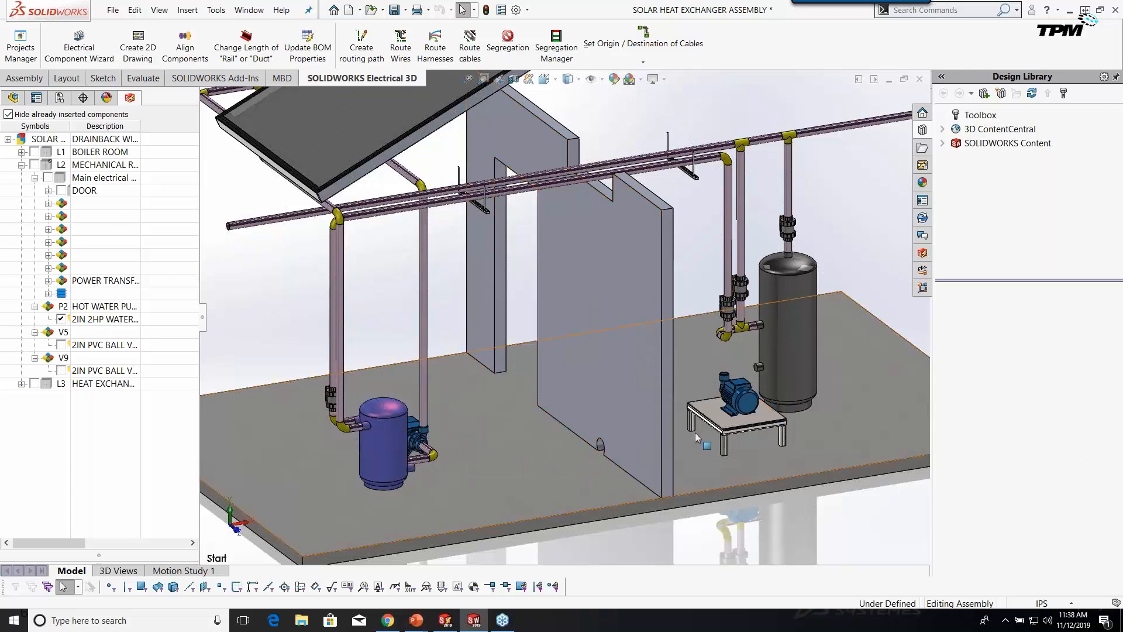
{"action": "scroll", "coordinate": [755, 391], "scroll_direction": "down", "scroll_amount": 3}
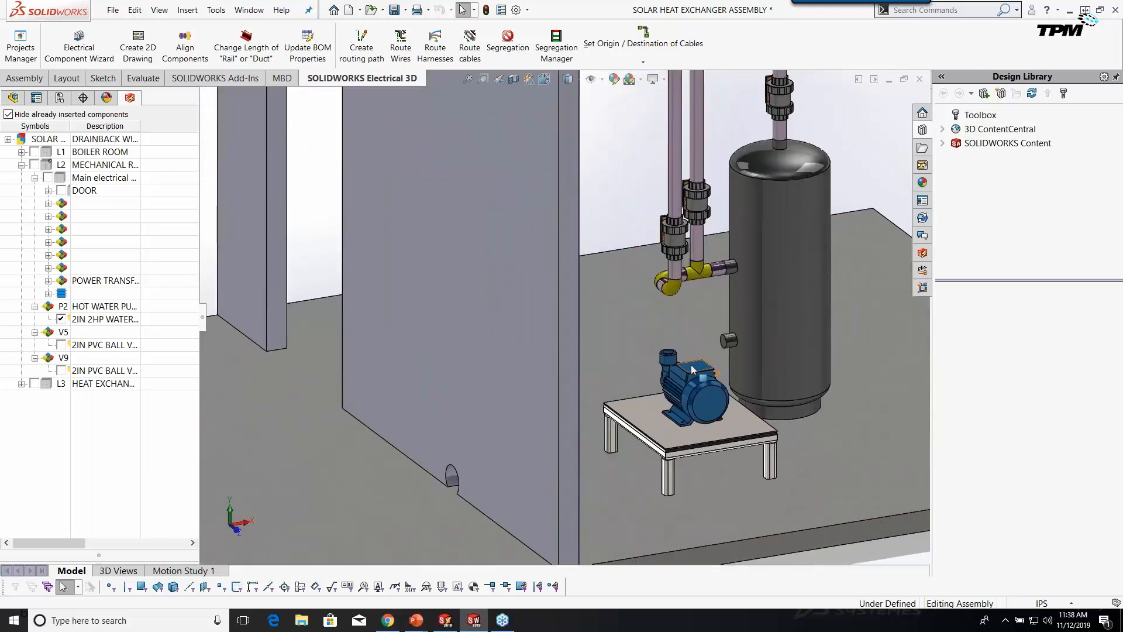
{"action": "left_click", "coordinate": [699, 370]}
{"action": "right_click", "coordinate": [695, 369]}
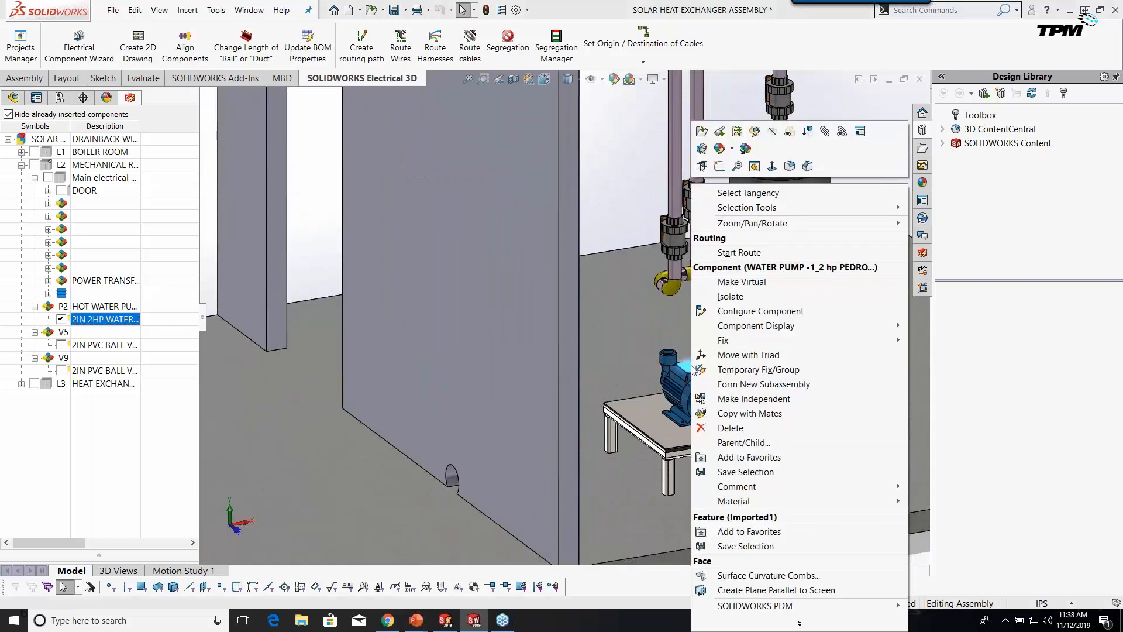
Start a pipe route from the pump with 'Pipe 2 in, Sch 40' and accept the route properties.
{"action": "left_click", "coordinate": [730, 254]}
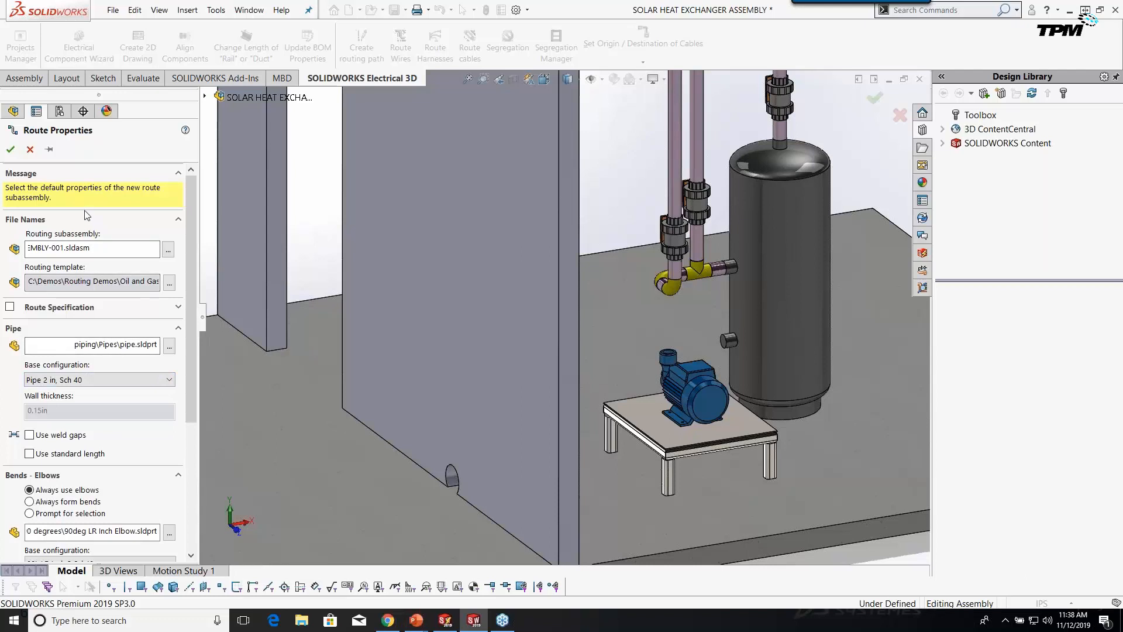
{"action": "left_click_drag", "start_coordinate": [190, 410], "coordinate": [192, 544]}
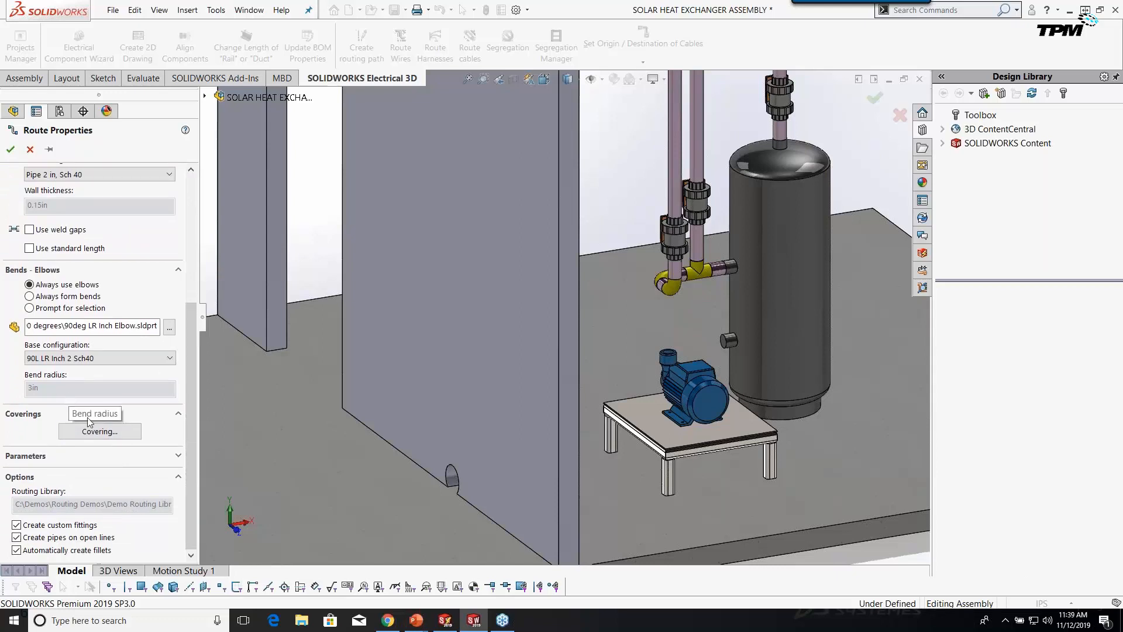
{"action": "left_click_drag", "start_coordinate": [192, 529], "coordinate": [206, 412]}
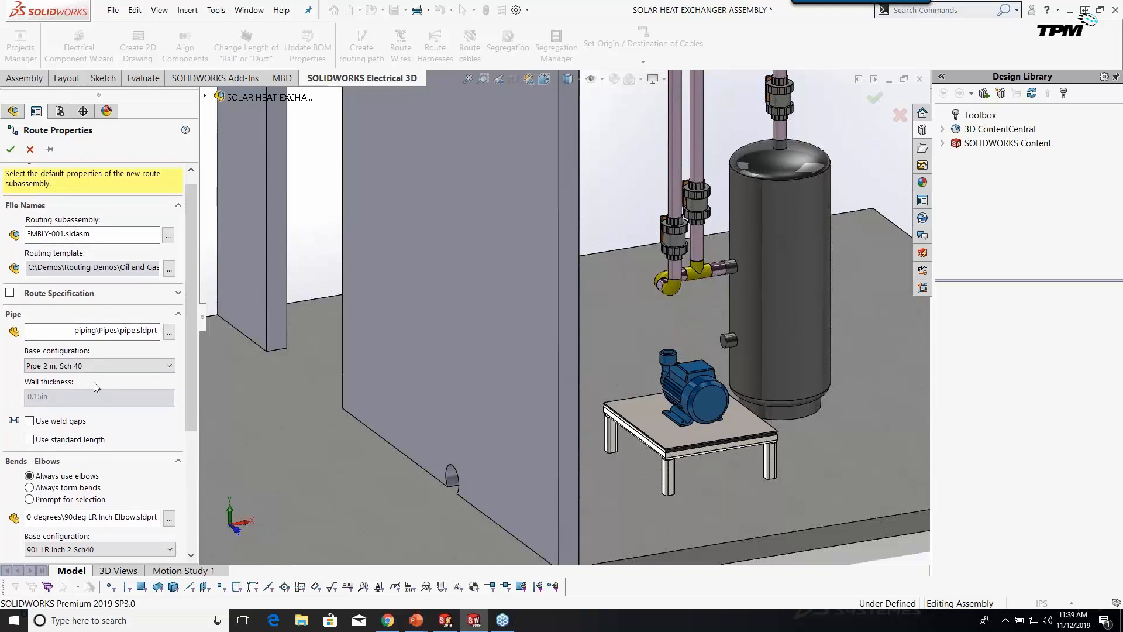
{"action": "left_click", "coordinate": [104, 365]}
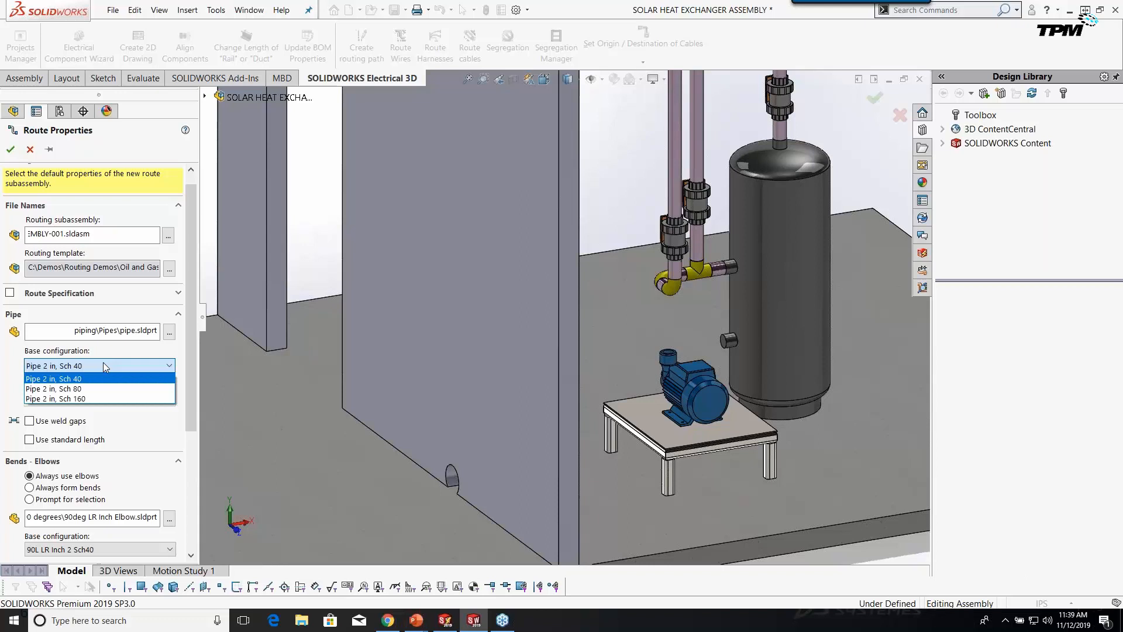
{"action": "left_click", "coordinate": [10, 151]}
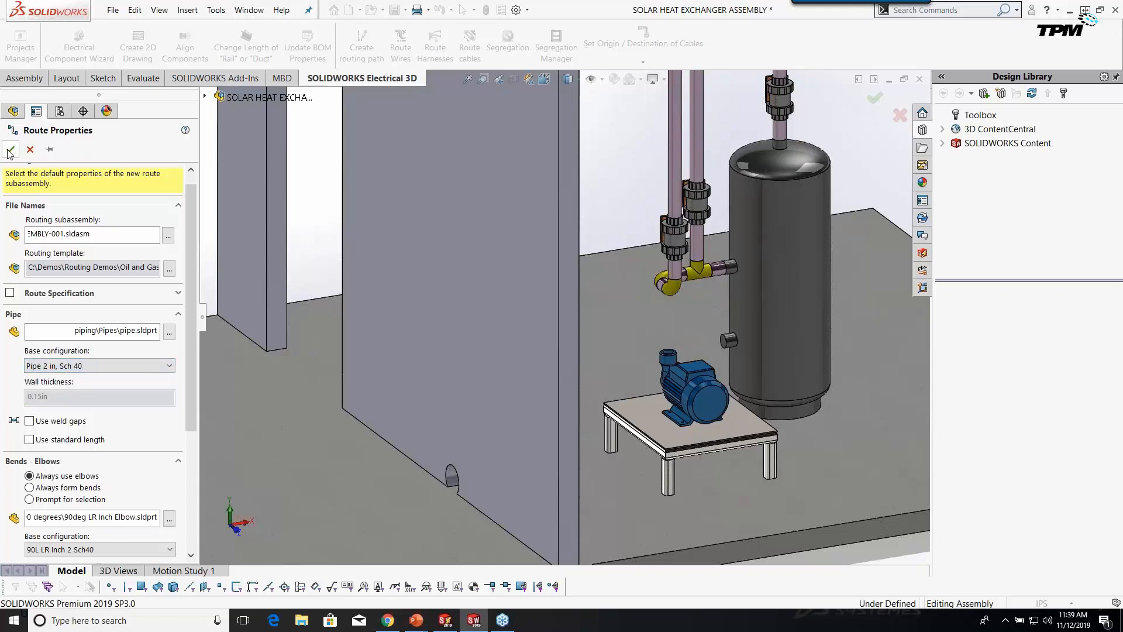
{"action": "left_click", "coordinate": [10, 150]}
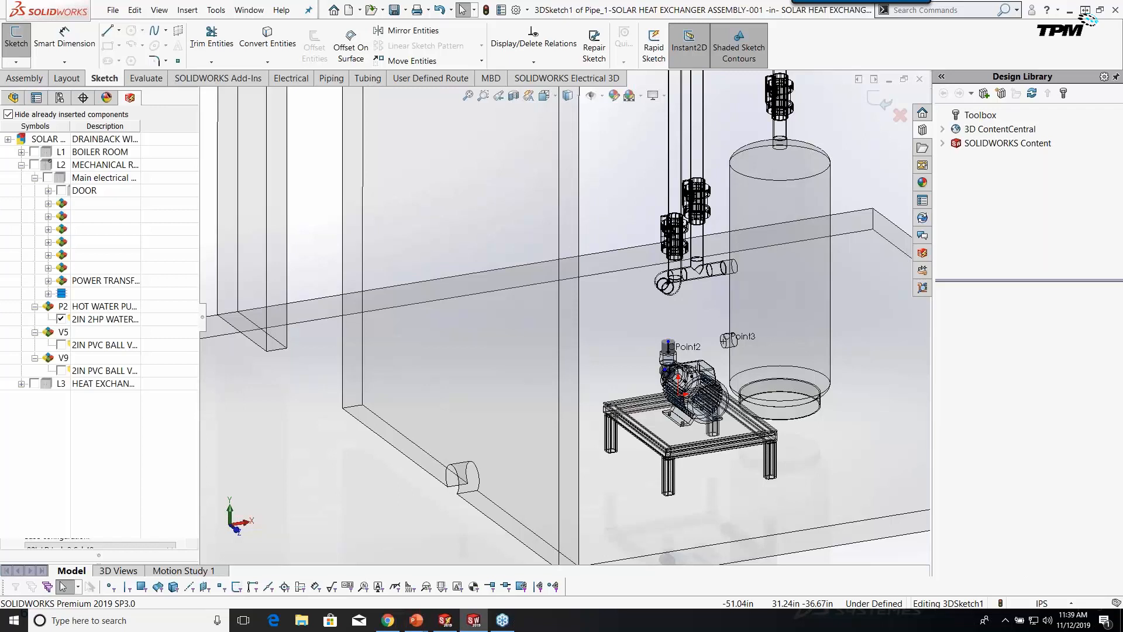
Switch to the Sketch Line tool to begin drawing the pipe route.
{"action": "left_click", "coordinate": [107, 33]}
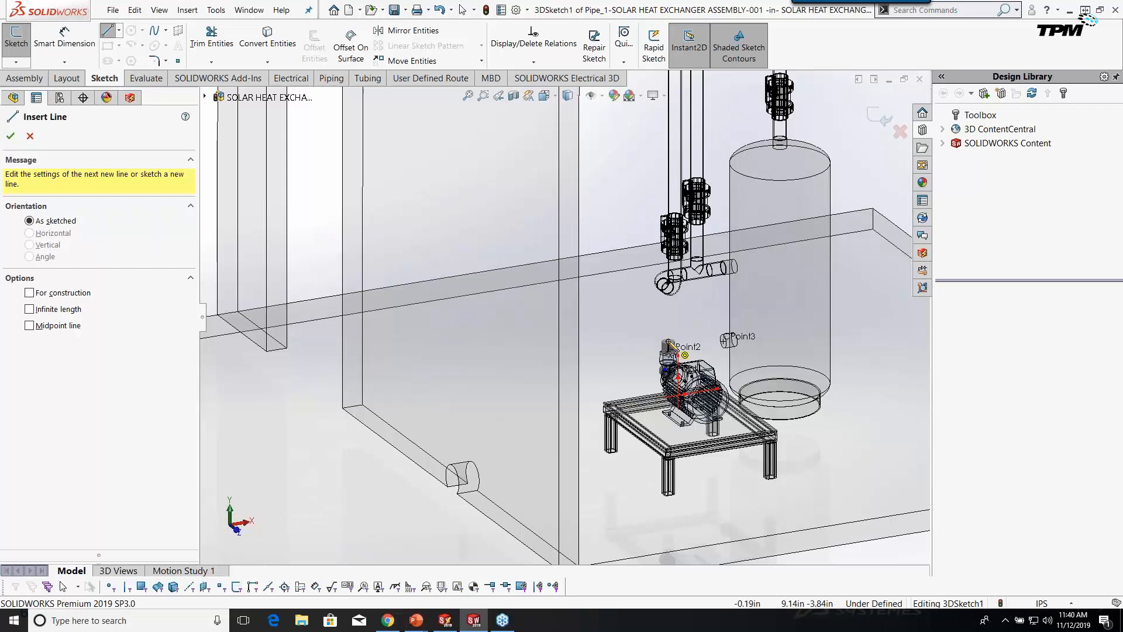
Draw the first route lines up from the pump's Point2 and toward Point3 on the YZ plane.
{"action": "left_click", "coordinate": [667, 342]}
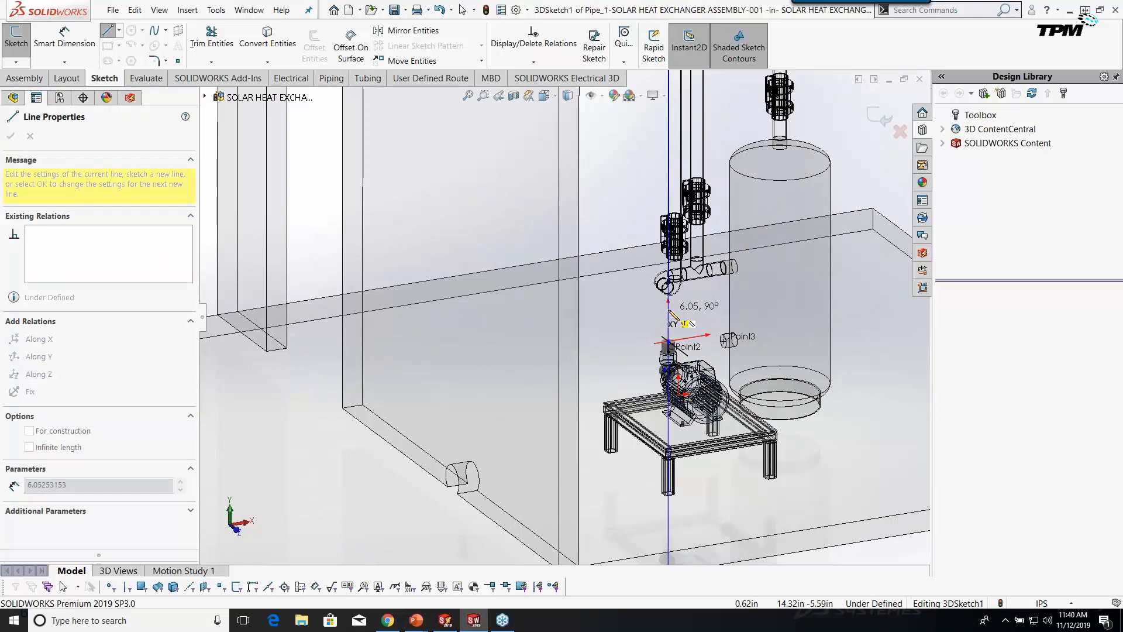
{"action": "double_click", "coordinate": [669, 310]}
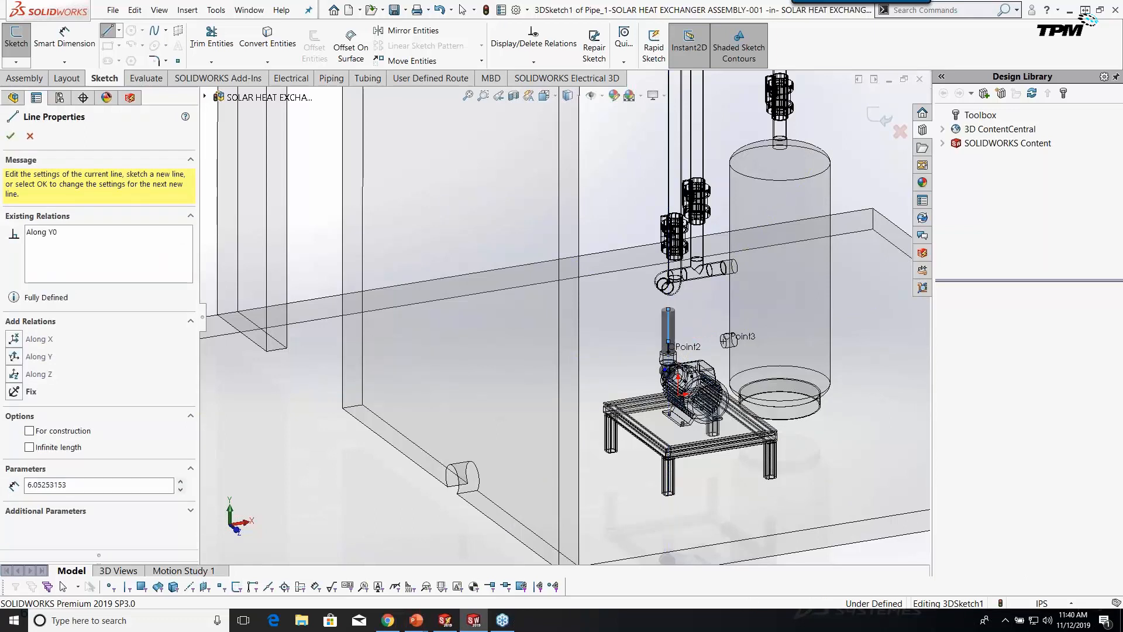
{"action": "left_click", "coordinate": [668, 310]}
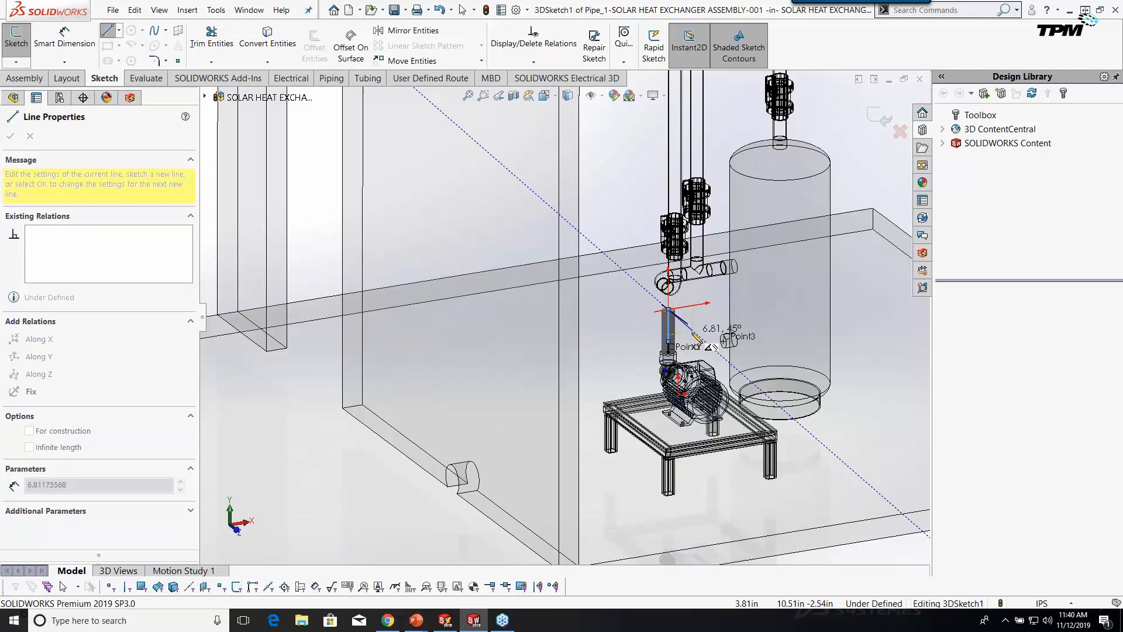
{"action": "key", "text": "Tab"}
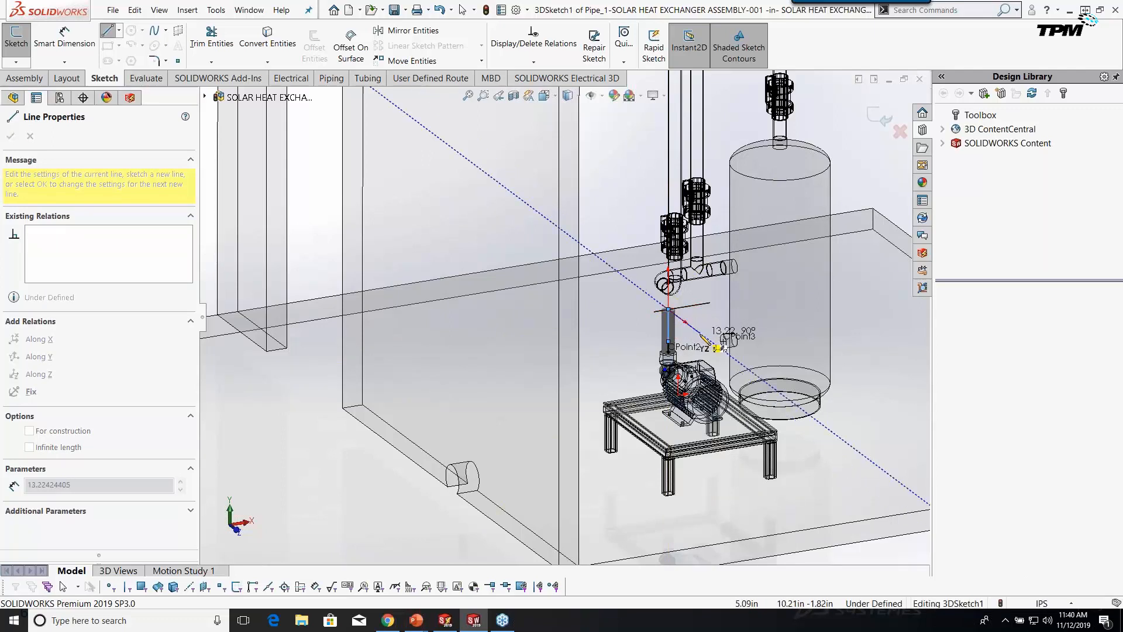
{"action": "left_click", "coordinate": [700, 333]}
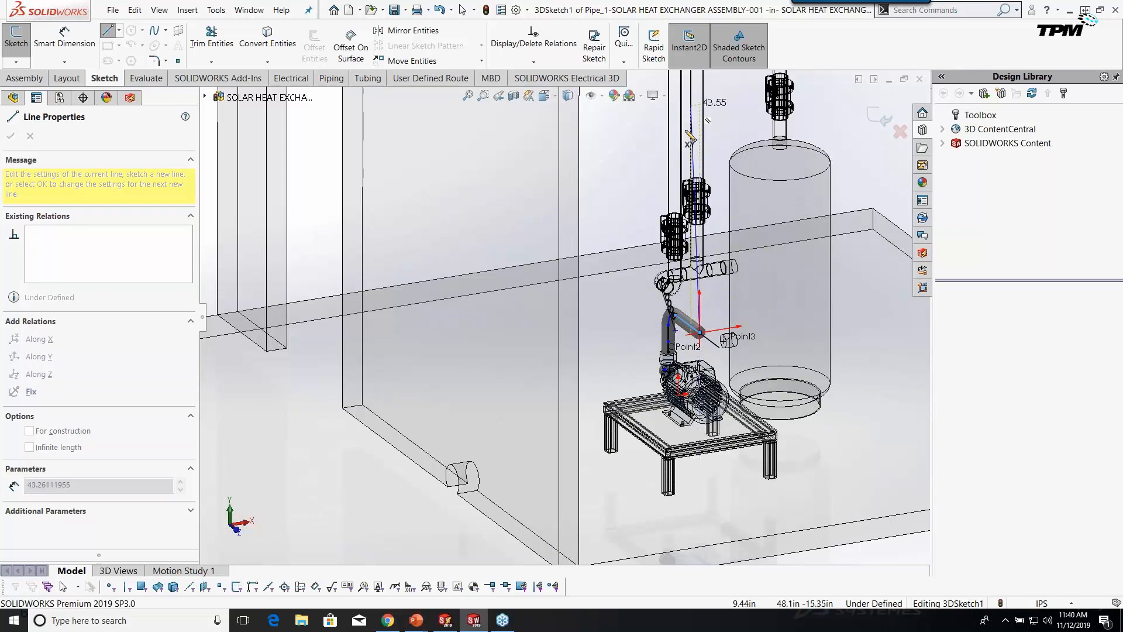
Continue the route overhead, across and down, connecting it to the left pump's CPoint4.
{"action": "scroll", "coordinate": [690, 138], "scroll_direction": "up", "scroll_amount": 2}
{"action": "scroll", "coordinate": [664, 155], "scroll_direction": "up", "scroll_amount": 2}
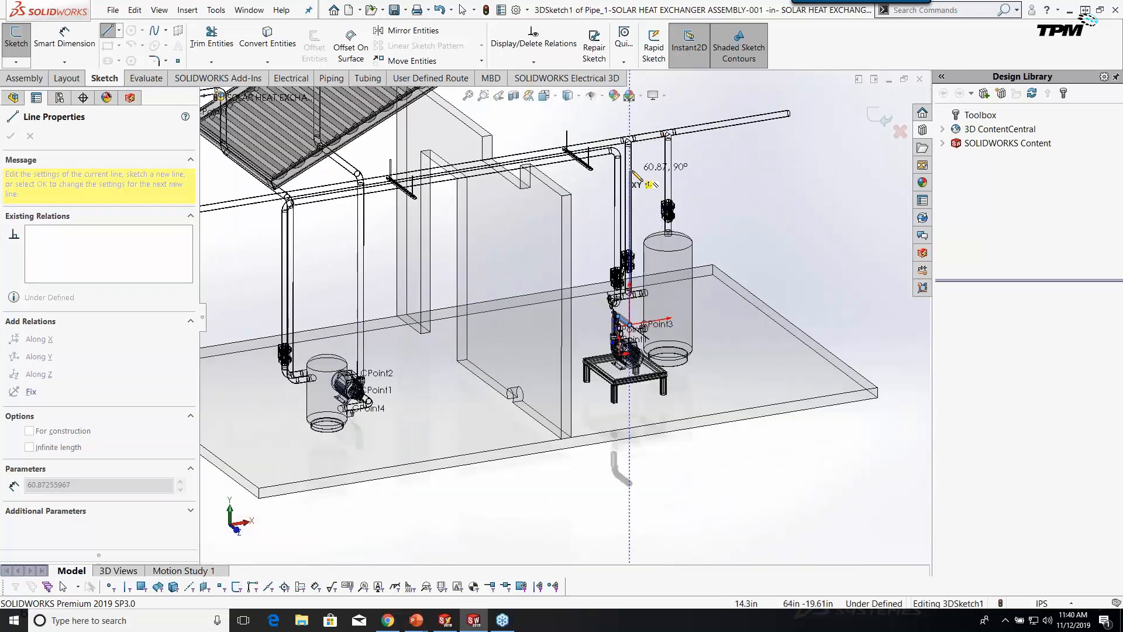
{"action": "left_click", "coordinate": [630, 170]}
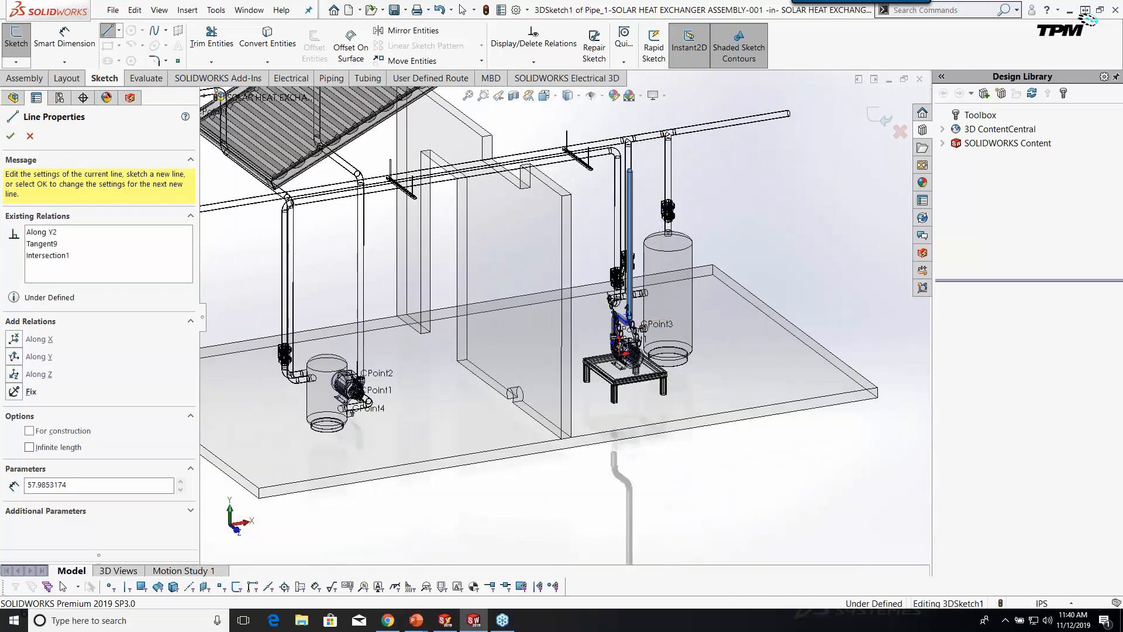
{"action": "left_click", "coordinate": [389, 209]}
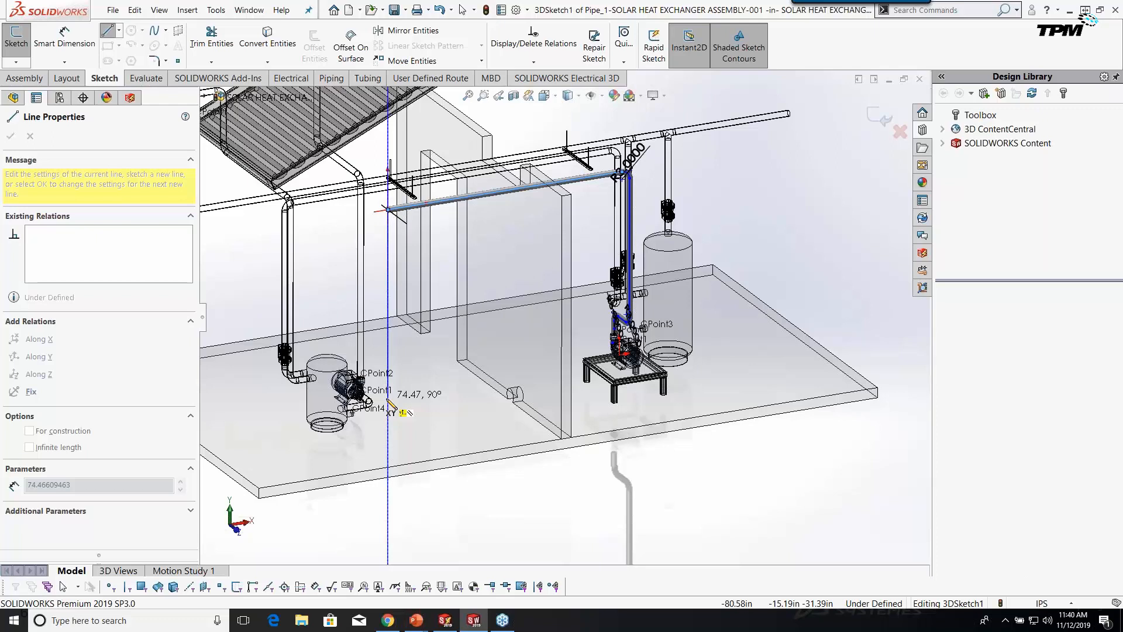
{"action": "left_click", "coordinate": [389, 409]}
{"action": "scroll", "coordinate": [398, 404], "scroll_direction": "down", "scroll_amount": 5}
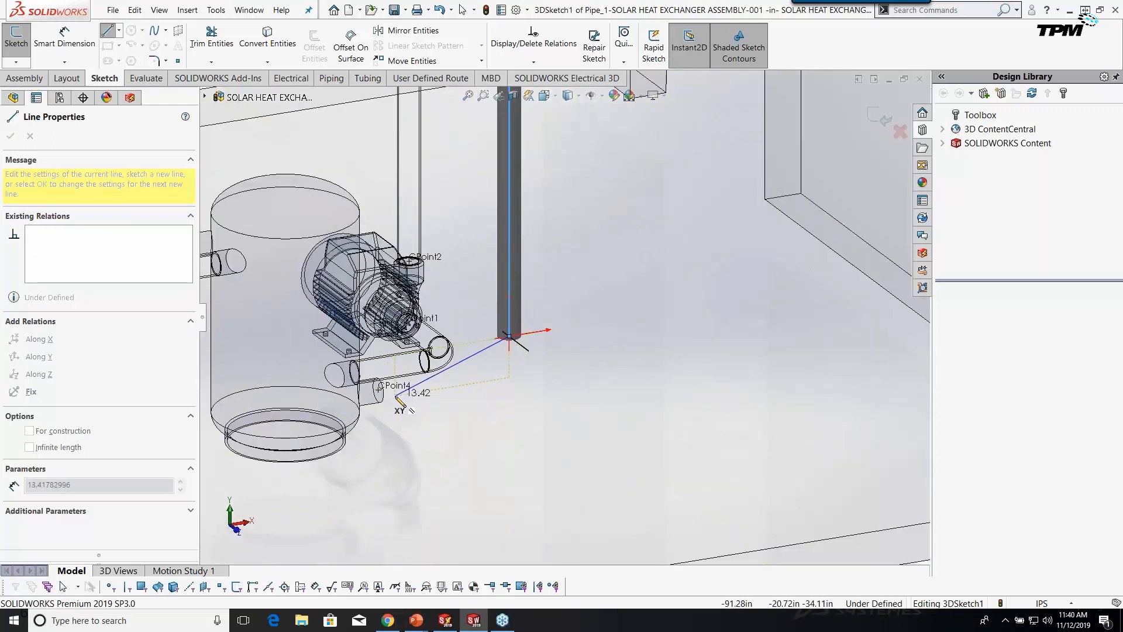
{"action": "scroll", "coordinate": [389, 394], "scroll_direction": "up", "scroll_amount": 3}
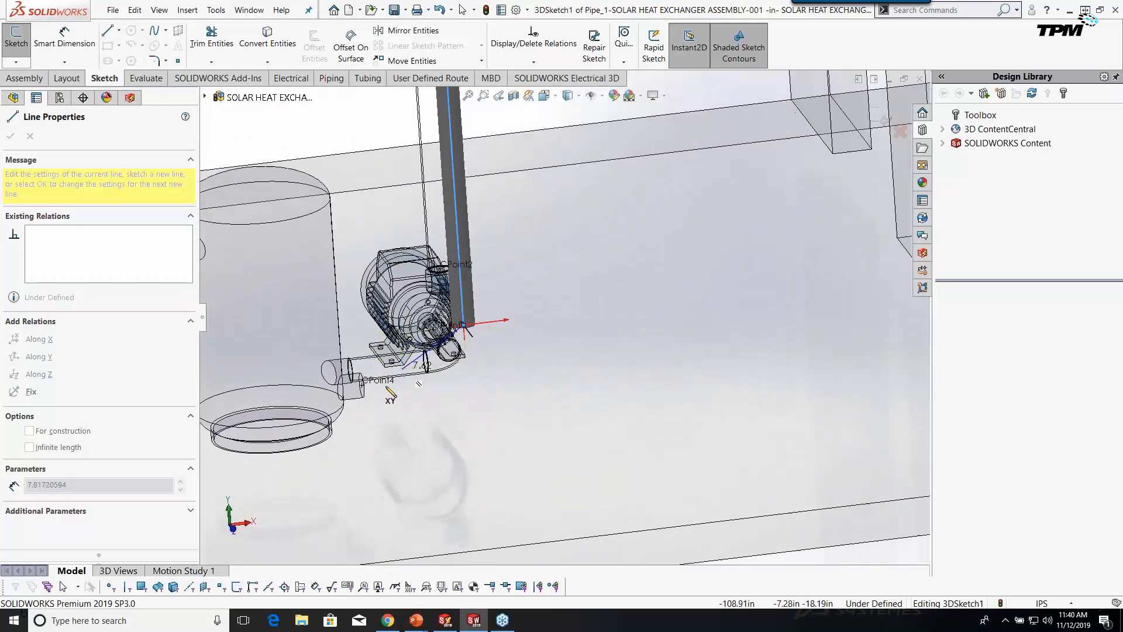
{"action": "left_click", "coordinate": [362, 386]}
{"action": "right_click", "coordinate": [415, 402]}
{"action": "left_click", "coordinate": [424, 410]}
{"action": "scroll", "coordinate": [498, 413], "scroll_direction": "up", "scroll_amount": 9}
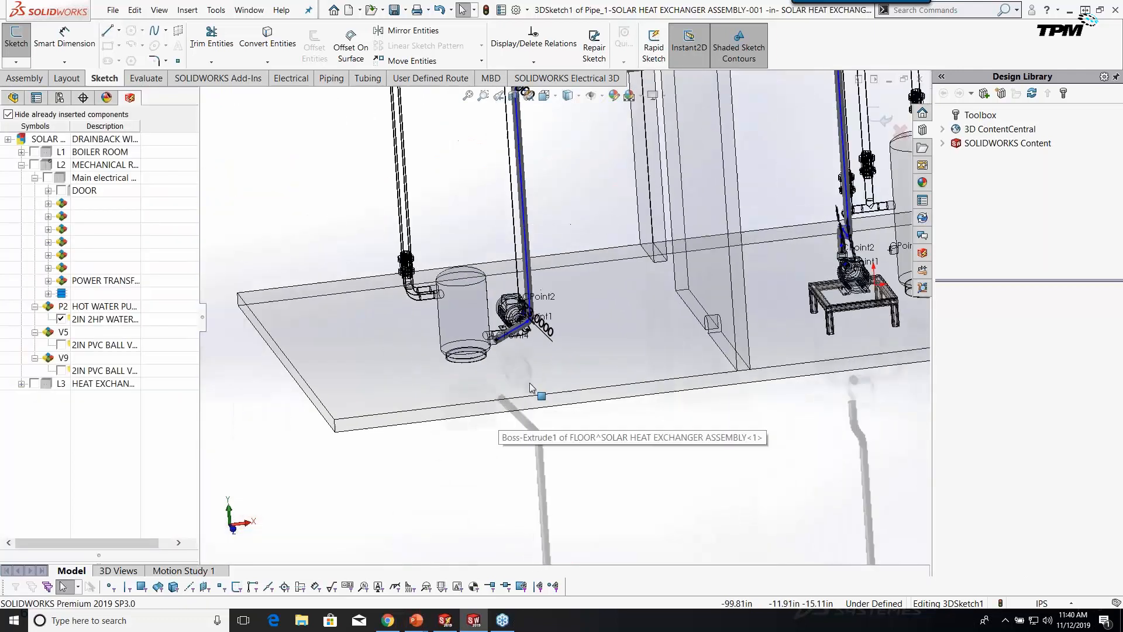
Constrain the short pipe segment at the left pump along X.
{"action": "scroll", "coordinate": [661, 201], "scroll_direction": "down", "scroll_amount": 3}
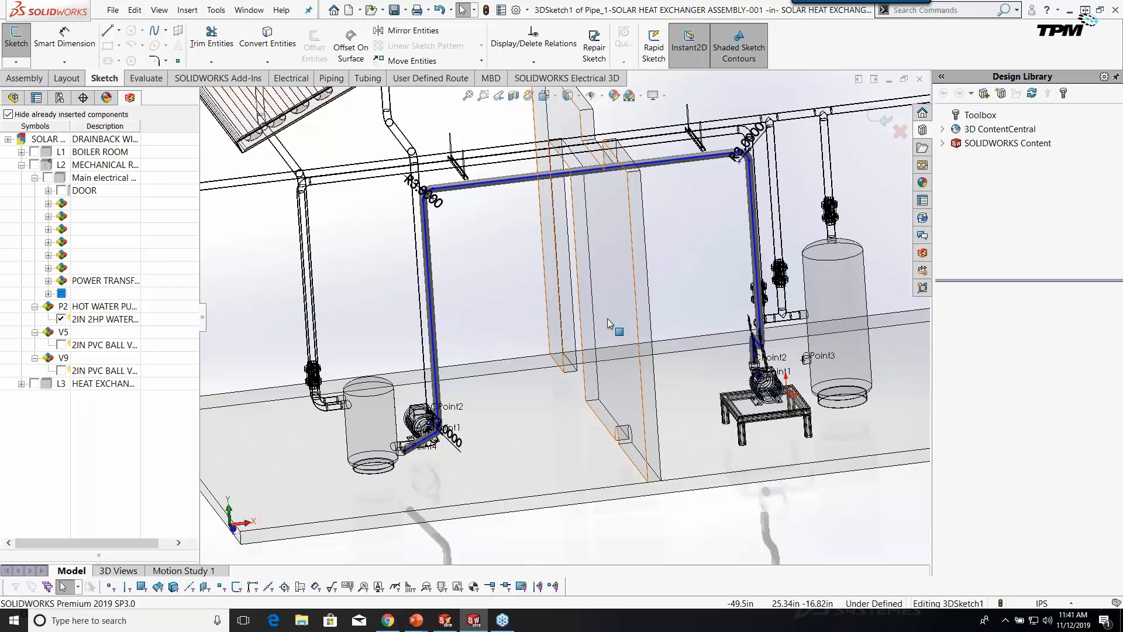
{"action": "scroll", "coordinate": [447, 440], "scroll_direction": "down", "scroll_amount": 5}
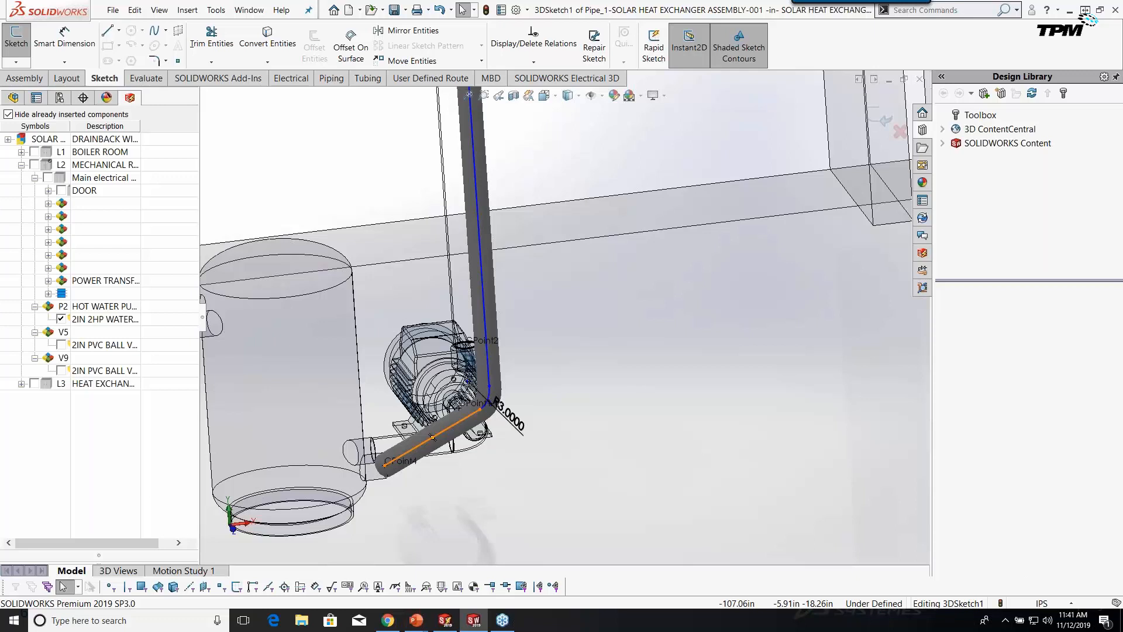
{"action": "left_click", "coordinate": [432, 436]}
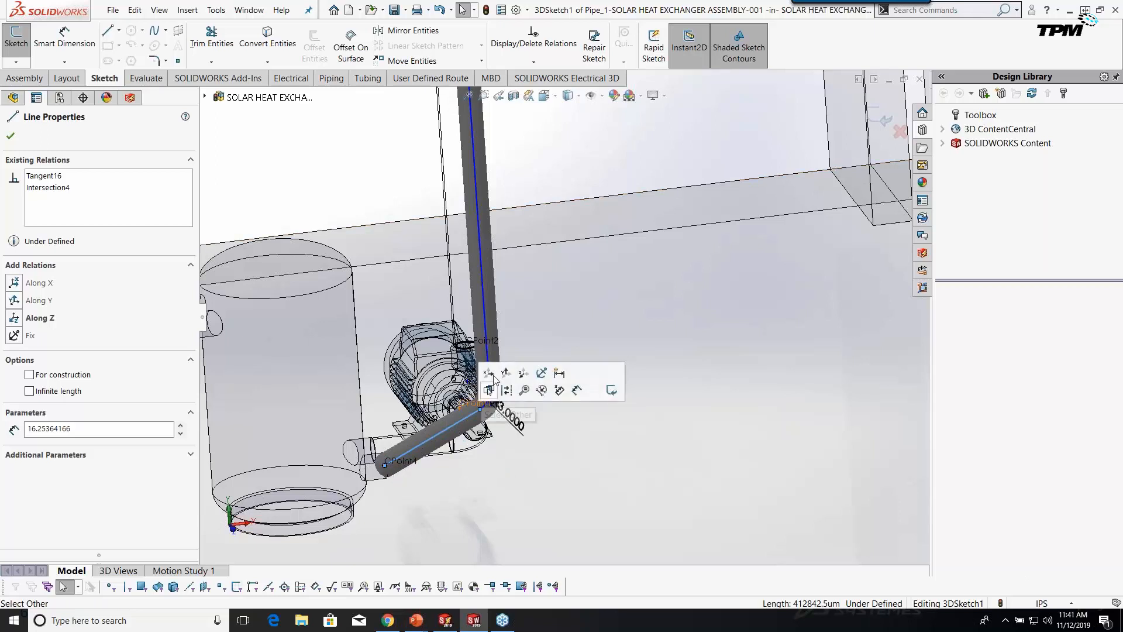
{"action": "left_click", "coordinate": [489, 376]}
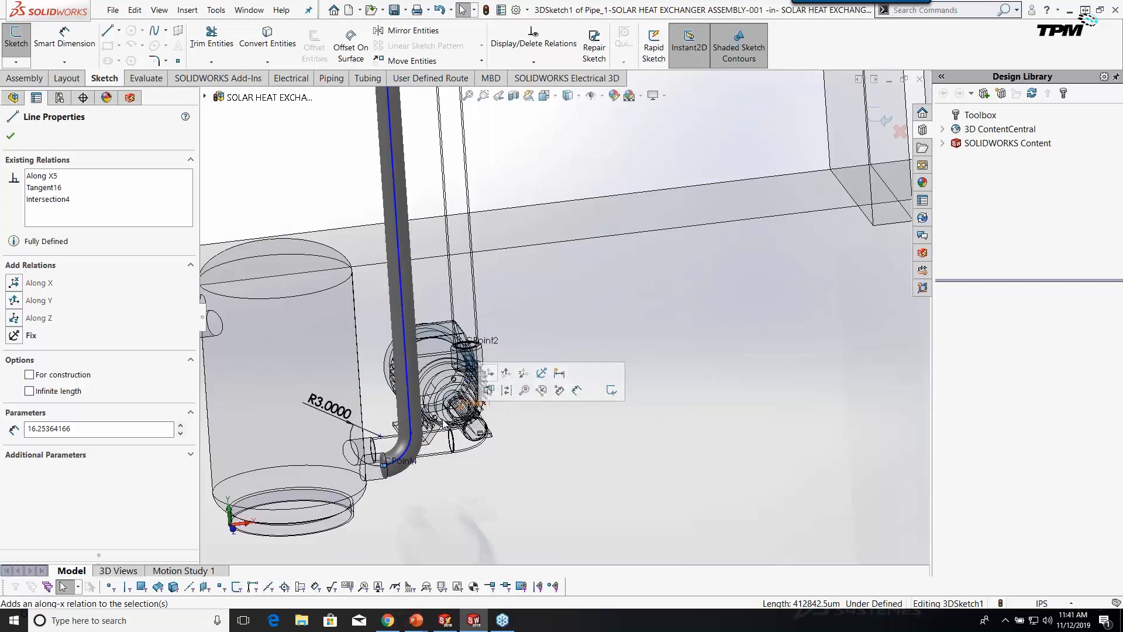
Shift the route's vertical riser slightly to the right.
{"action": "scroll", "coordinate": [427, 437], "scroll_direction": "up", "scroll_amount": 2}
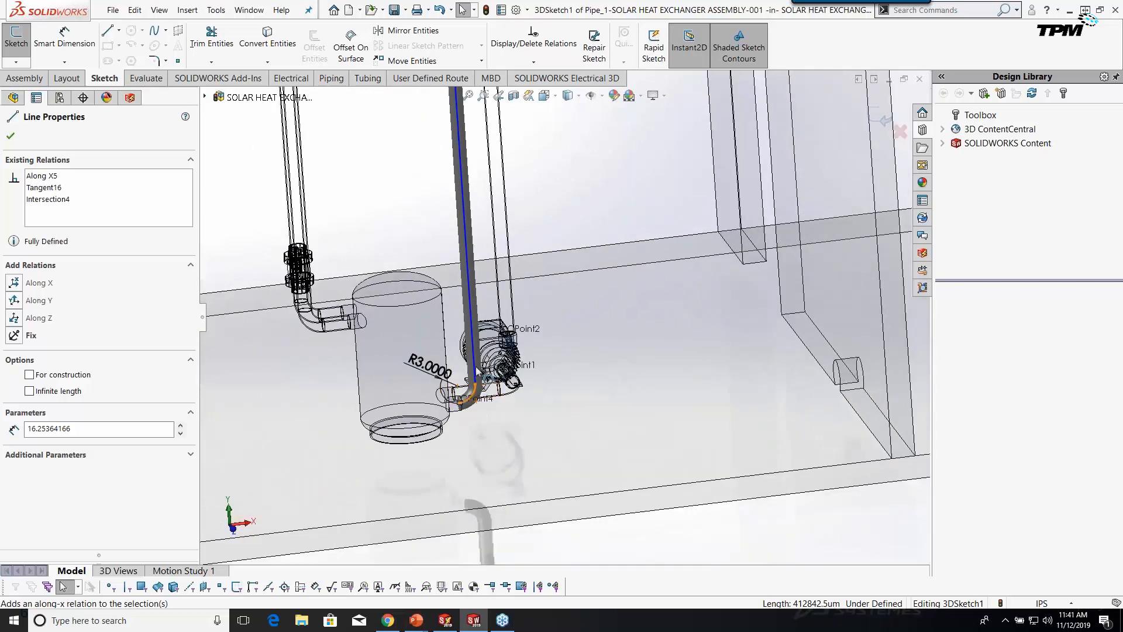
{"action": "left_click", "coordinate": [472, 315]}
{"action": "left_click_drag", "start_coordinate": [474, 316], "coordinate": [570, 387]}
{"action": "scroll", "coordinate": [570, 387], "scroll_direction": "up", "scroll_amount": 5}
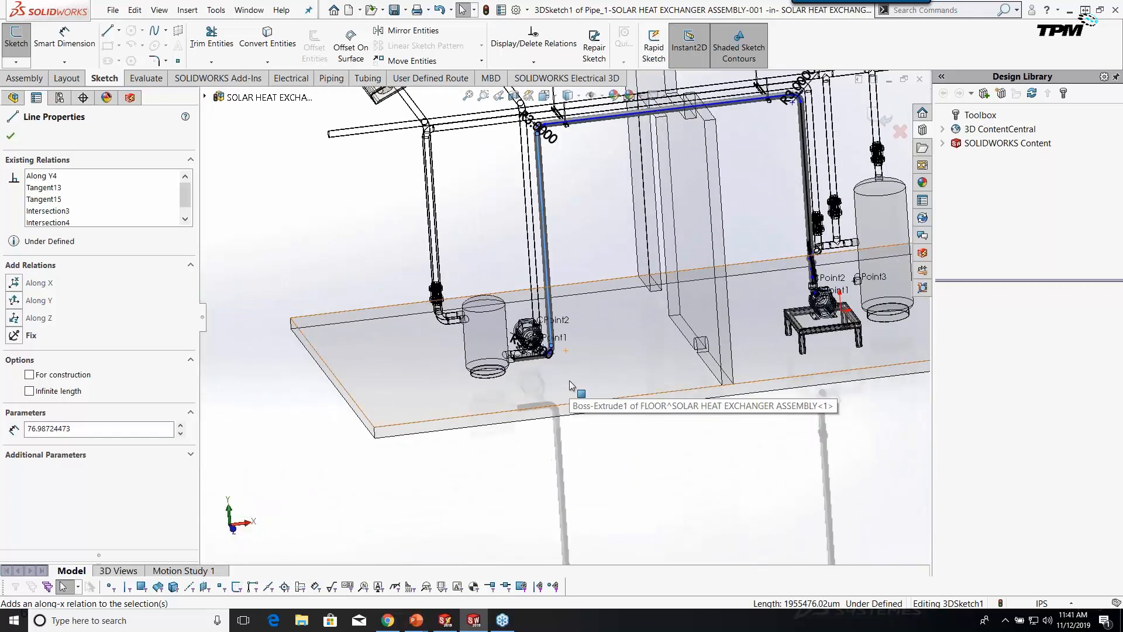
{"action": "scroll", "coordinate": [588, 168], "scroll_direction": "down", "scroll_amount": 5}
Lower the horizontal overhead route line slightly, then fit and rotate the whole assembly view.
{"action": "left_click", "coordinate": [536, 240]}
{"action": "left_click_drag", "start_coordinate": [534, 239], "coordinate": [539, 213]}
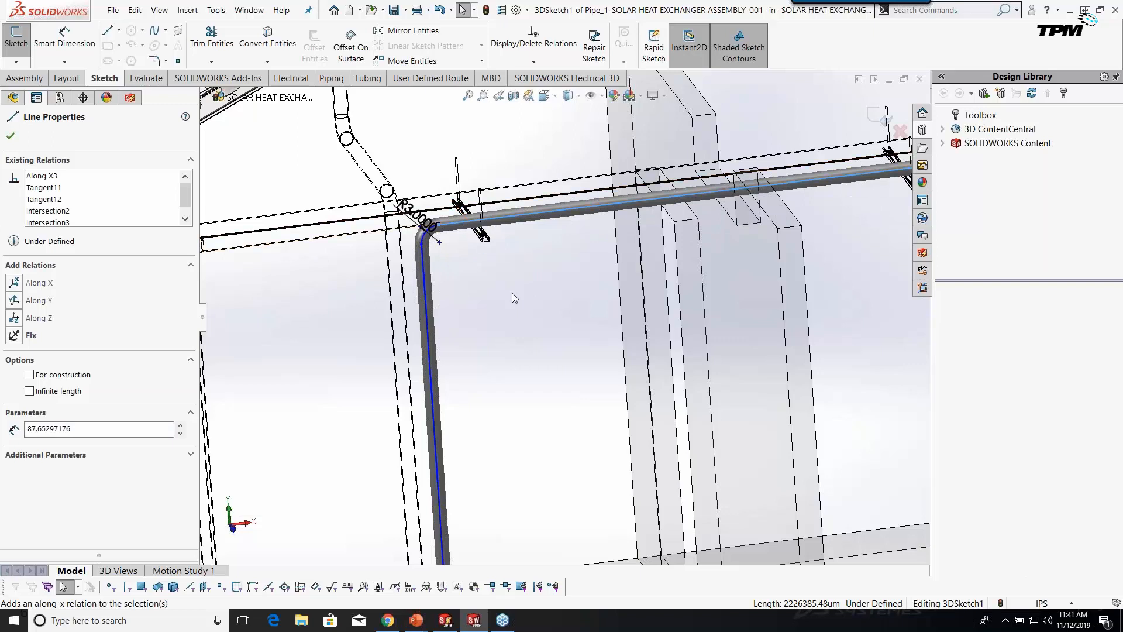
{"action": "key", "text": "f"}
{"action": "middle_click_drag", "start_coordinate": [539, 301], "coordinate": [644, 409]}
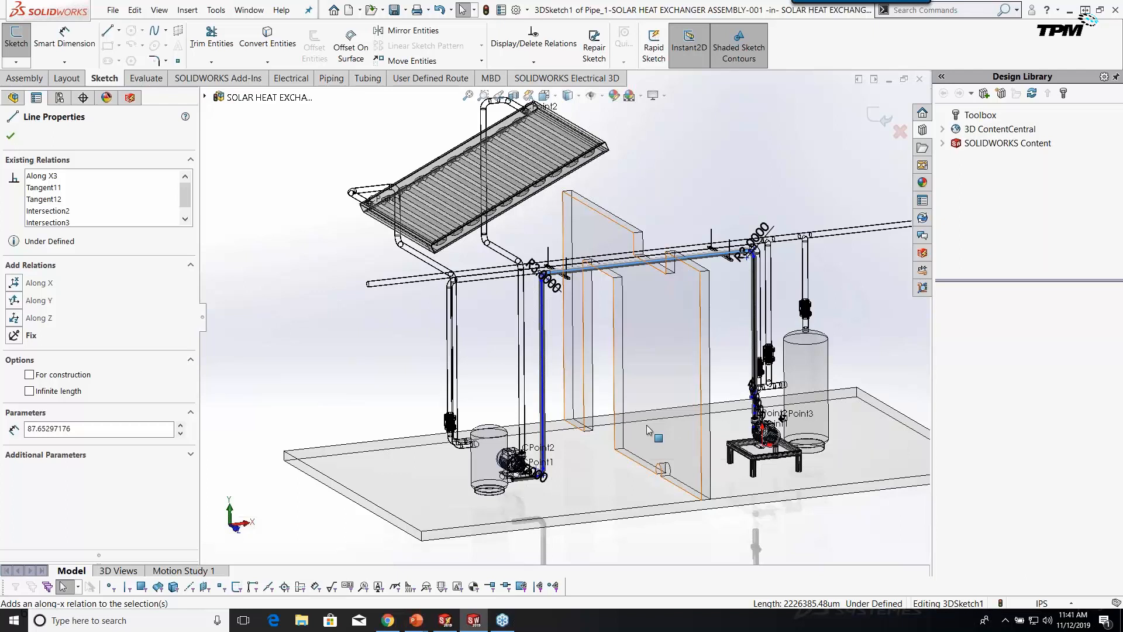
{"action": "key", "text": "Escape"}
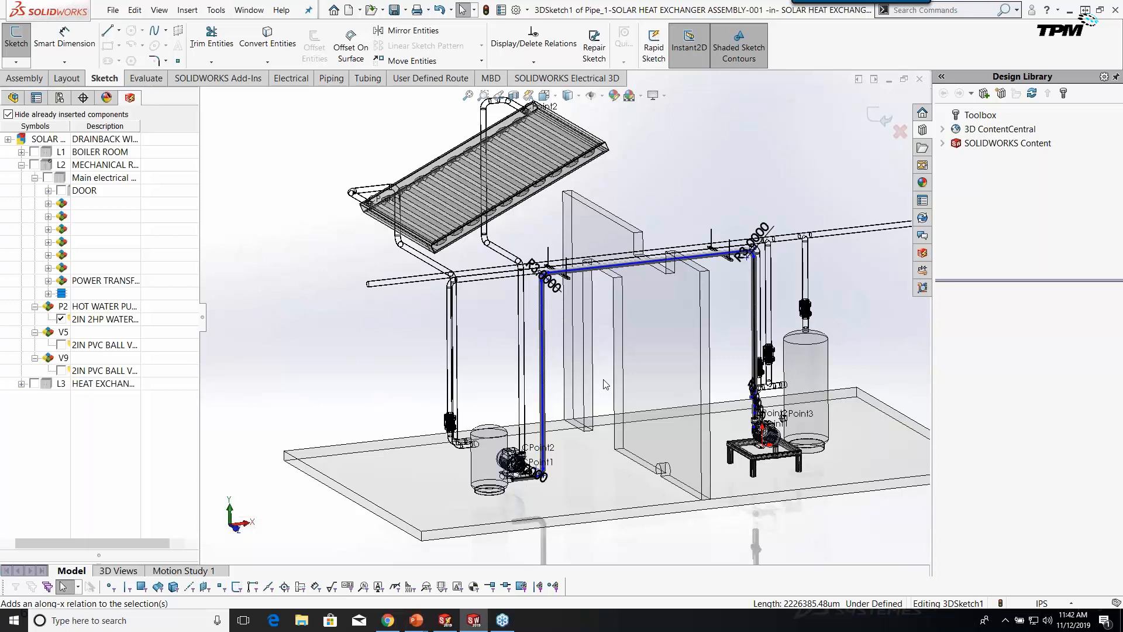
Insert V5's 2IN PVC ball valve onto the route's left vertical riser.
{"action": "scroll", "coordinate": [781, 385], "scroll_direction": "up", "scroll_amount": 2}
{"action": "scroll", "coordinate": [727, 398], "scroll_direction": "down", "scroll_amount": 2}
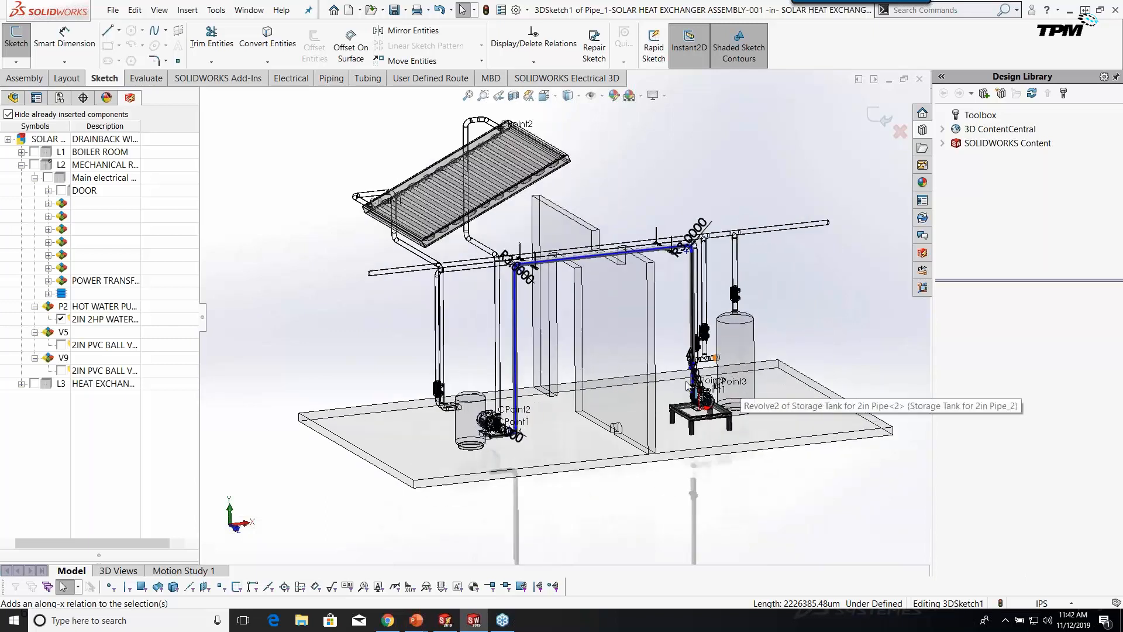
{"action": "scroll", "coordinate": [715, 392], "scroll_direction": "down", "scroll_amount": 4}
{"action": "scroll", "coordinate": [658, 336], "scroll_direction": "up", "scroll_amount": 4}
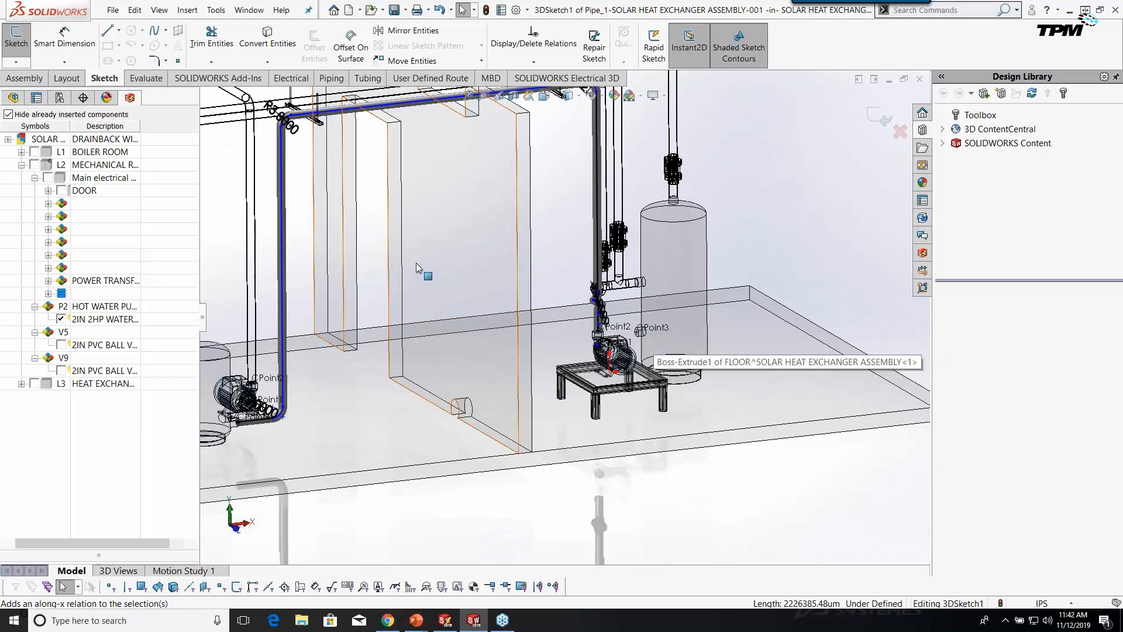
{"action": "scroll", "coordinate": [497, 150], "scroll_direction": "up", "scroll_amount": 2}
{"action": "scroll", "coordinate": [497, 150], "scroll_direction": "down", "scroll_amount": 2}
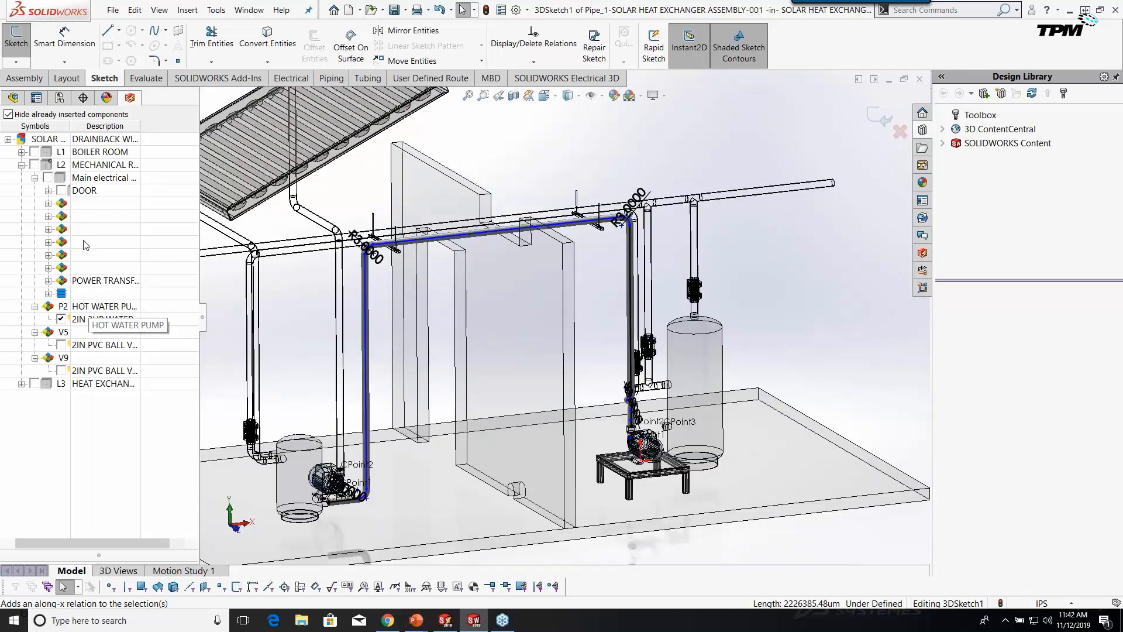
{"action": "left_click", "coordinate": [104, 345]}
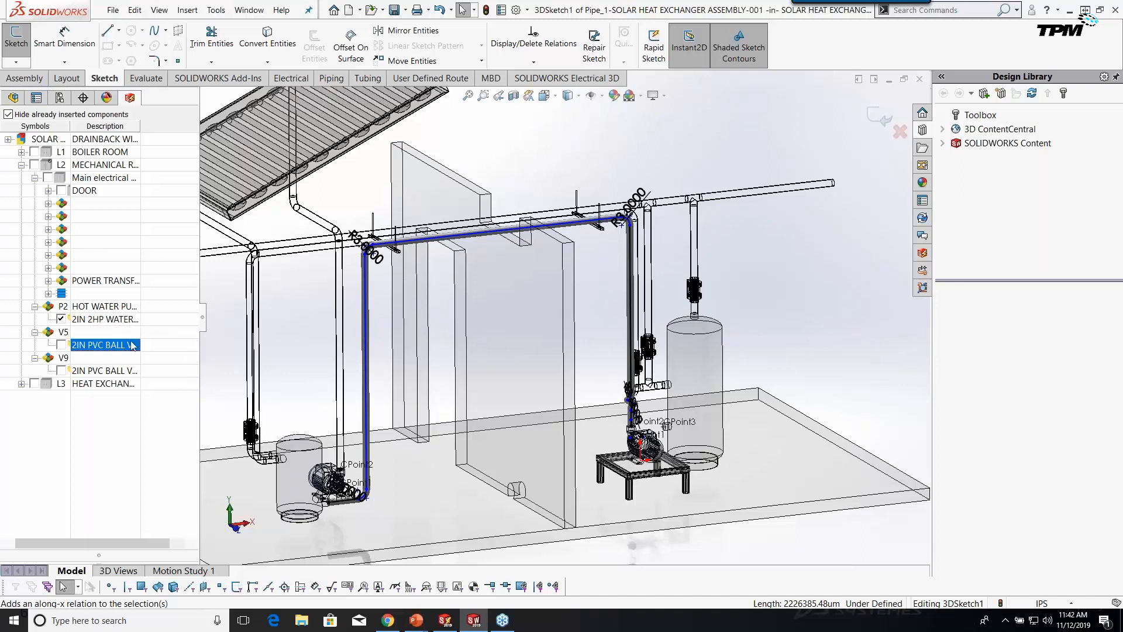
{"action": "right_click", "coordinate": [86, 348]}
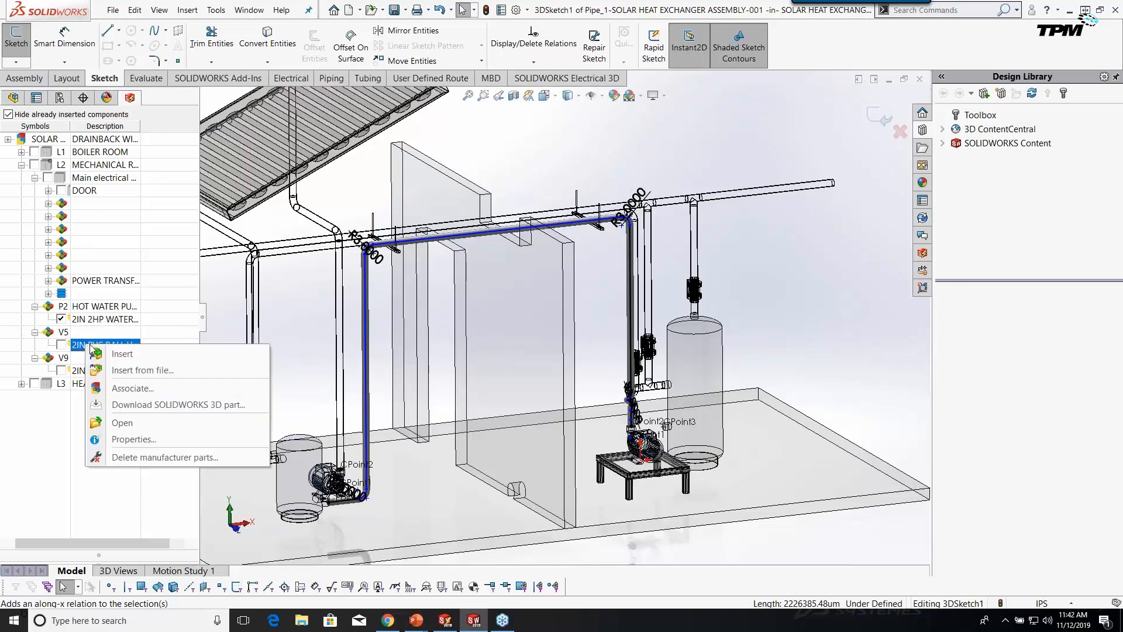
{"action": "left_click", "coordinate": [130, 352]}
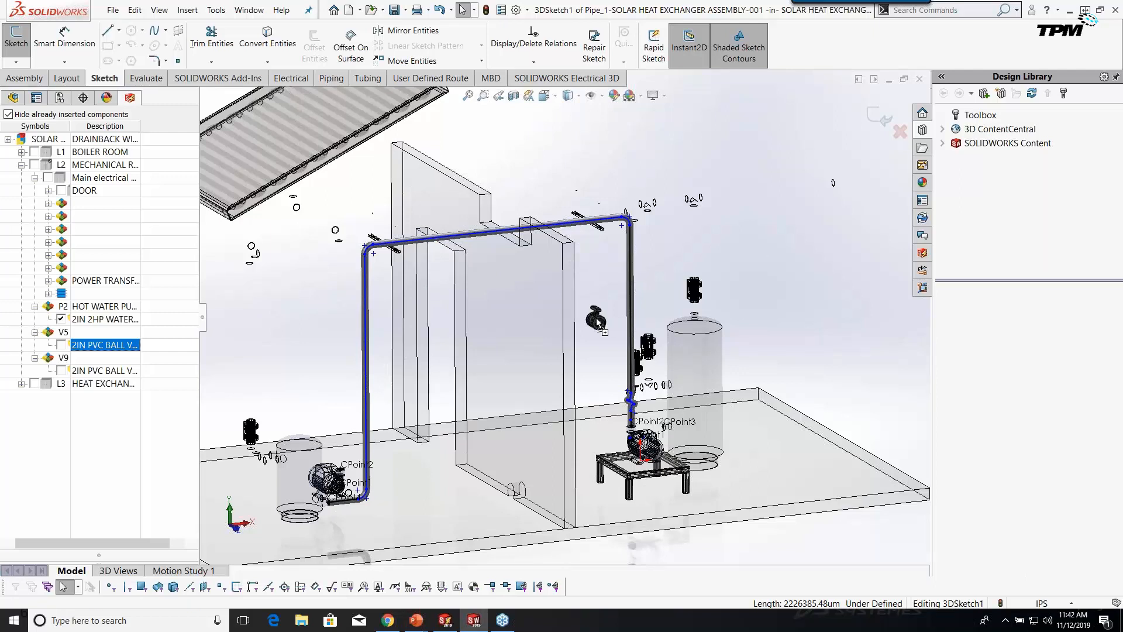
{"action": "left_click", "coordinate": [367, 414]}
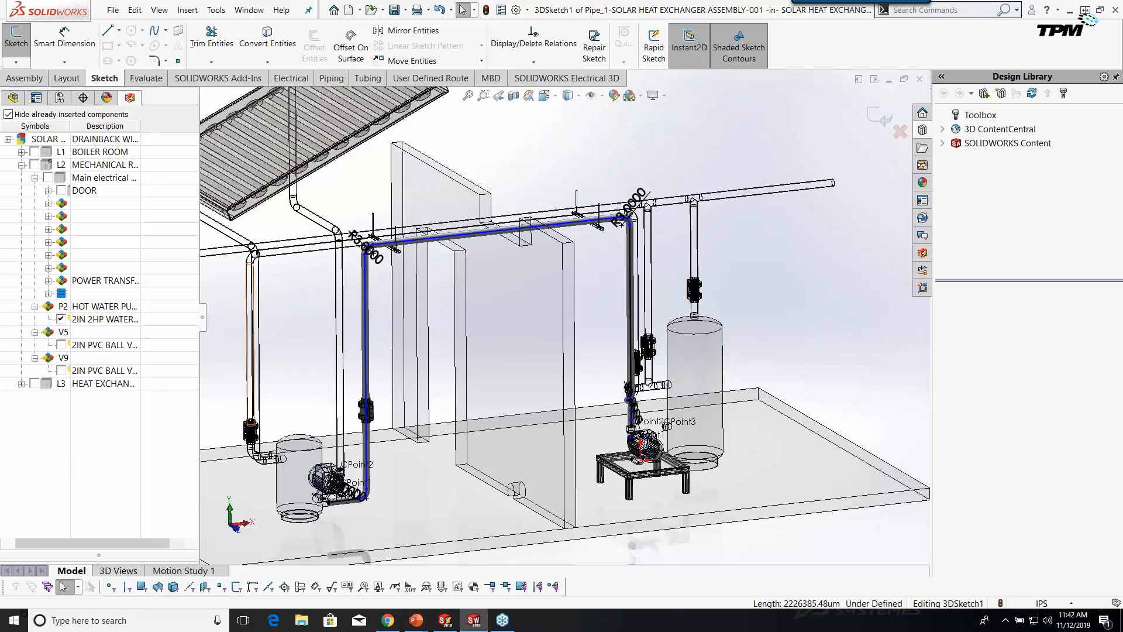
Insert a second ball valve onto the right vertical riser.
{"action": "right_click", "coordinate": [74, 345]}
{"action": "left_click", "coordinate": [104, 356]}
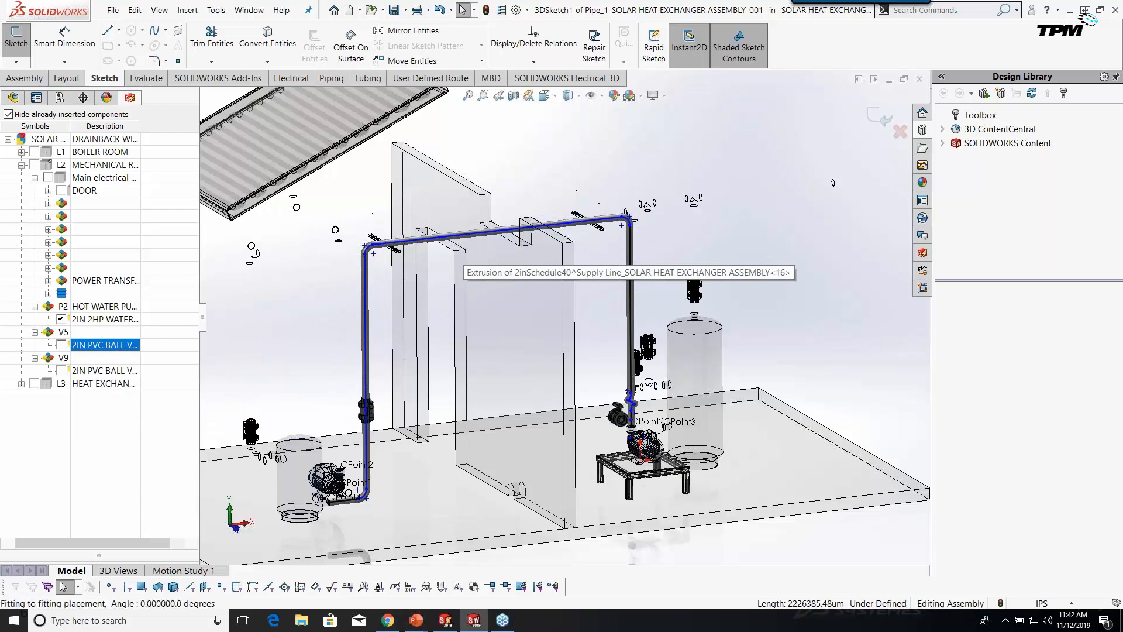
{"action": "left_click", "coordinate": [632, 307]}
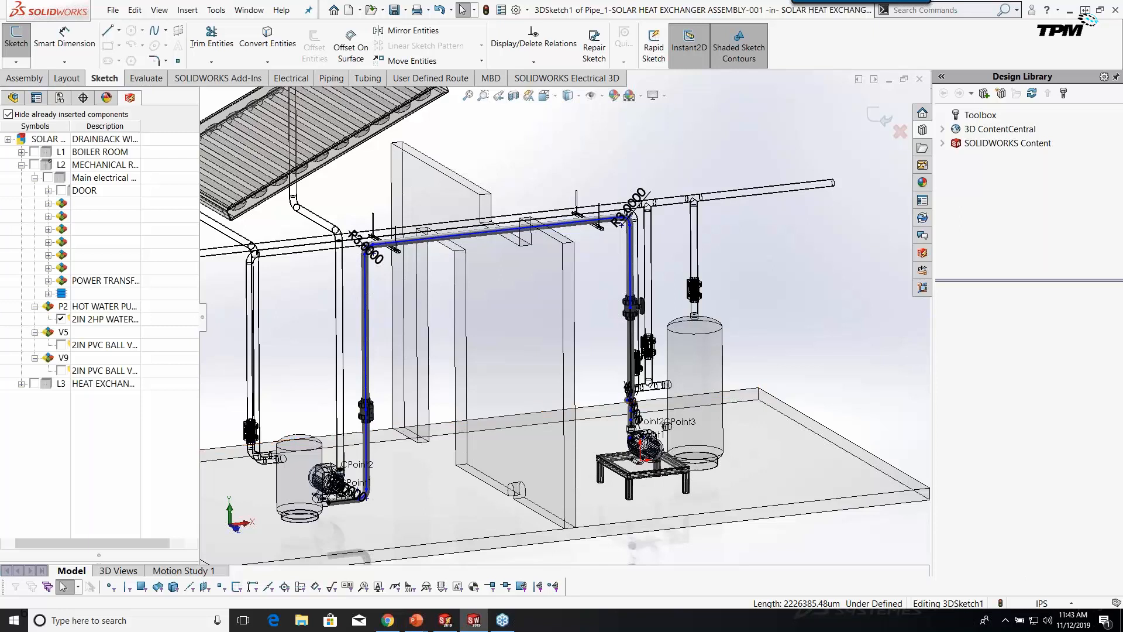
Exit the new route's 3D sketch and route editing, returning to the solar heat exchanger assembly.
{"action": "scroll", "coordinate": [833, 170], "scroll_direction": "up", "scroll_amount": 3}
{"action": "left_click", "coordinate": [880, 114]}
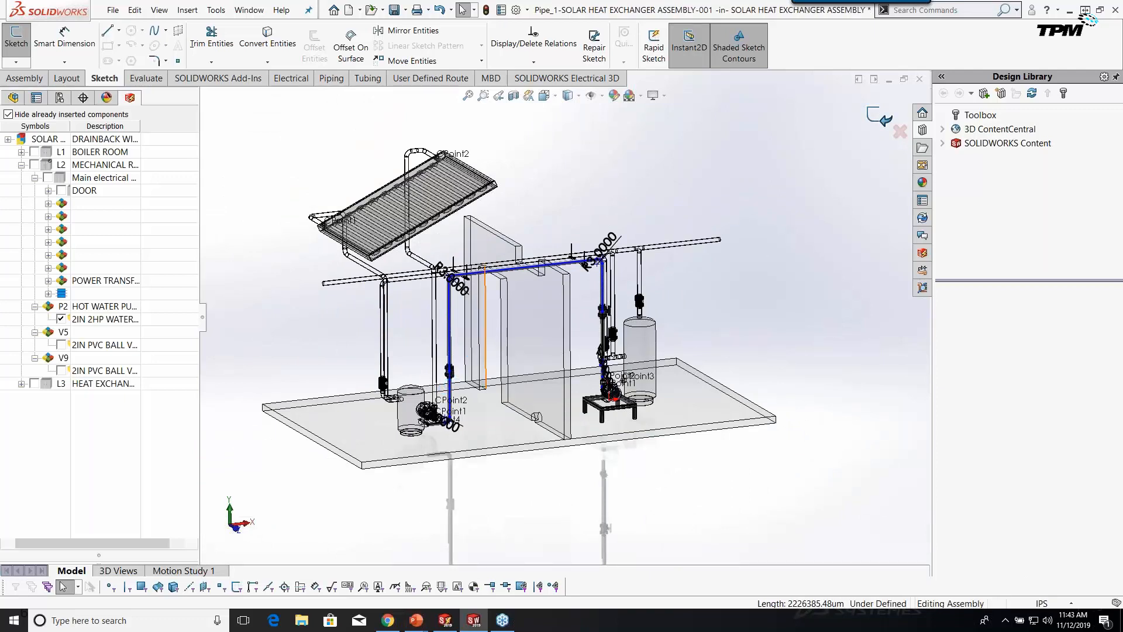
{"action": "scroll", "coordinate": [423, 433], "scroll_direction": "down", "scroll_amount": 3}
{"action": "left_click", "coordinate": [889, 121]}
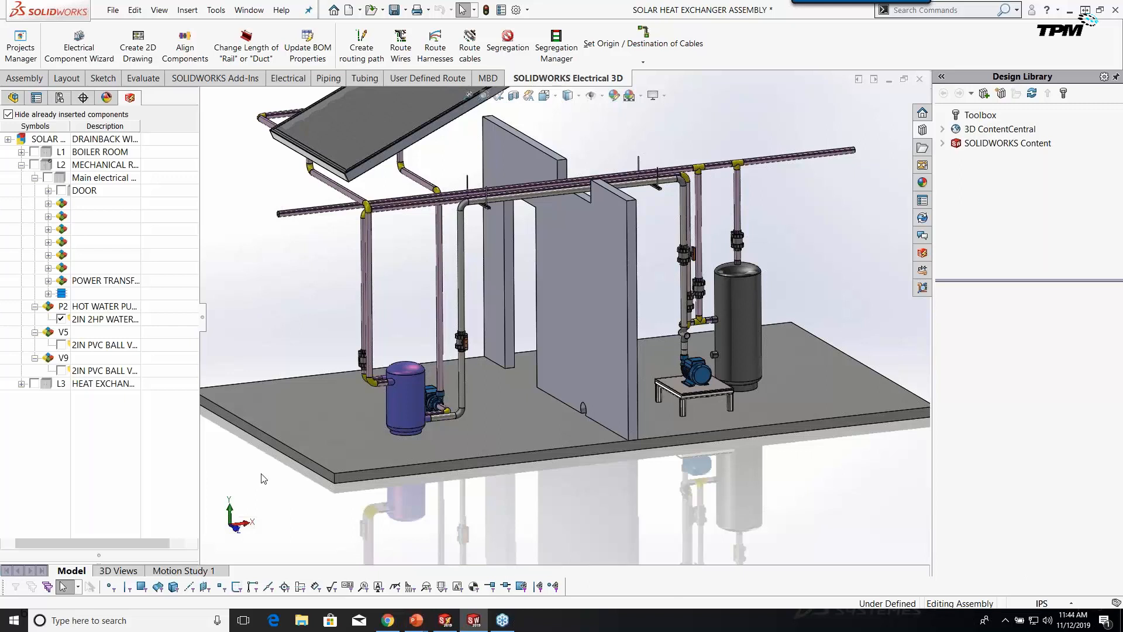
Switch to SOLIDWORKS Electrical and open the 04 - Power schematic zoomed to the whole sheet.
{"action": "left_click", "coordinate": [448, 625]}
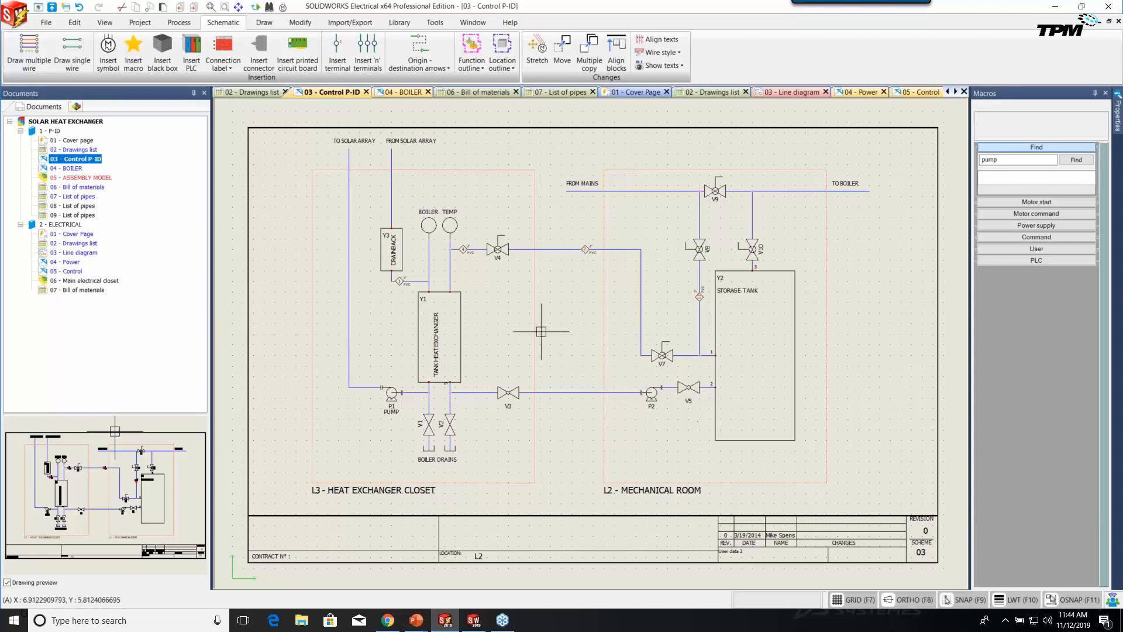
{"action": "left_click", "coordinate": [75, 252]}
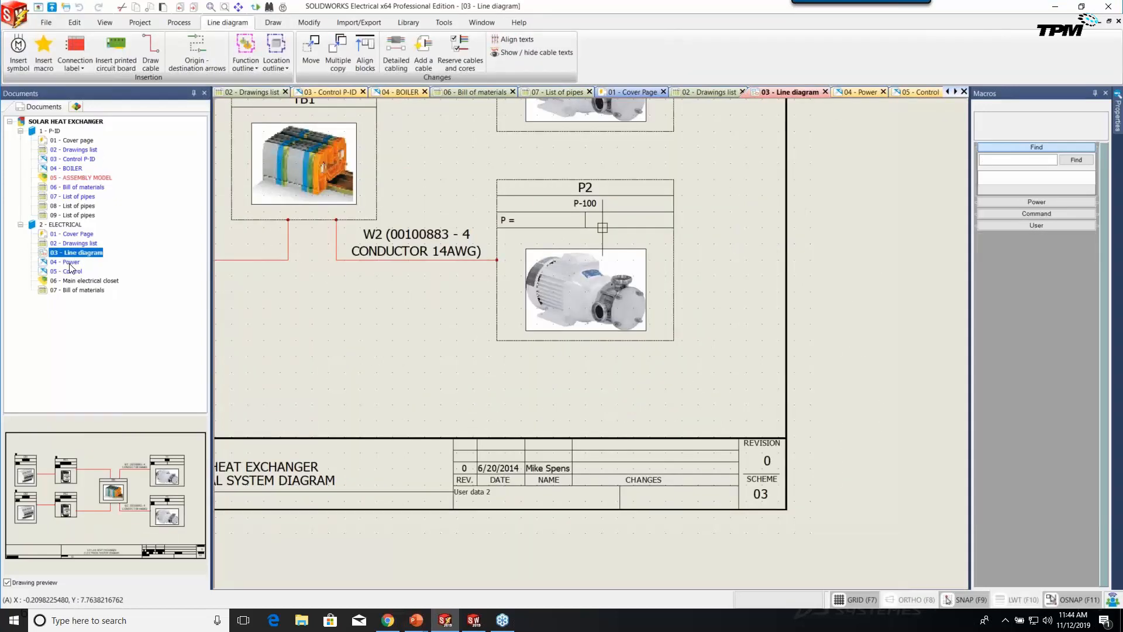
{"action": "left_click", "coordinate": [69, 263]}
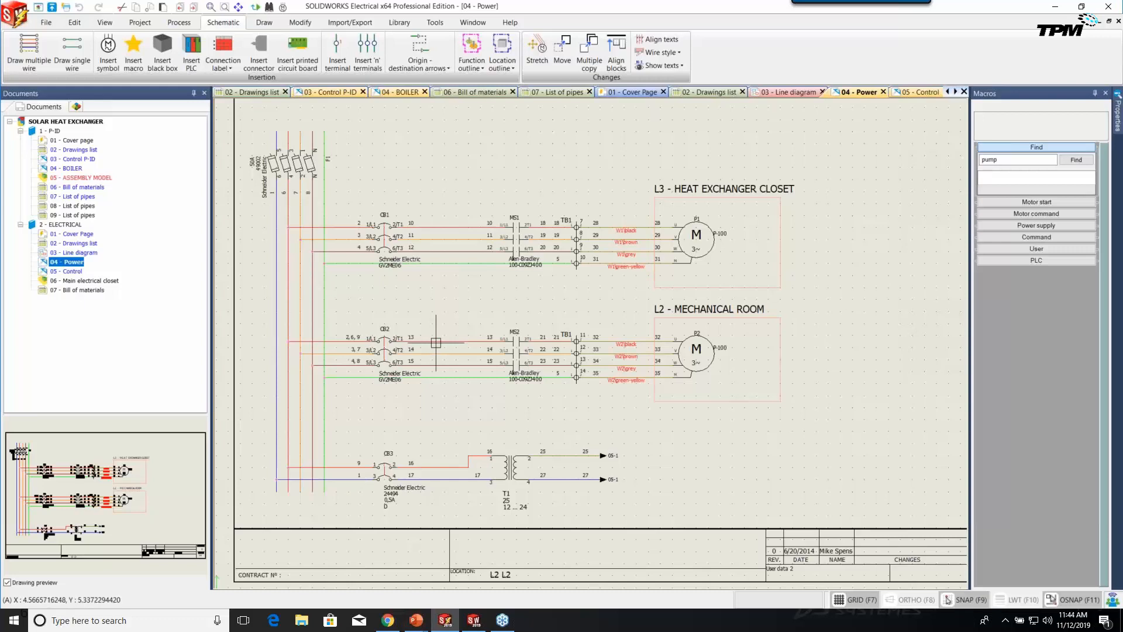
{"action": "scroll", "coordinate": [652, 347], "scroll_direction": "up", "scroll_amount": 3}
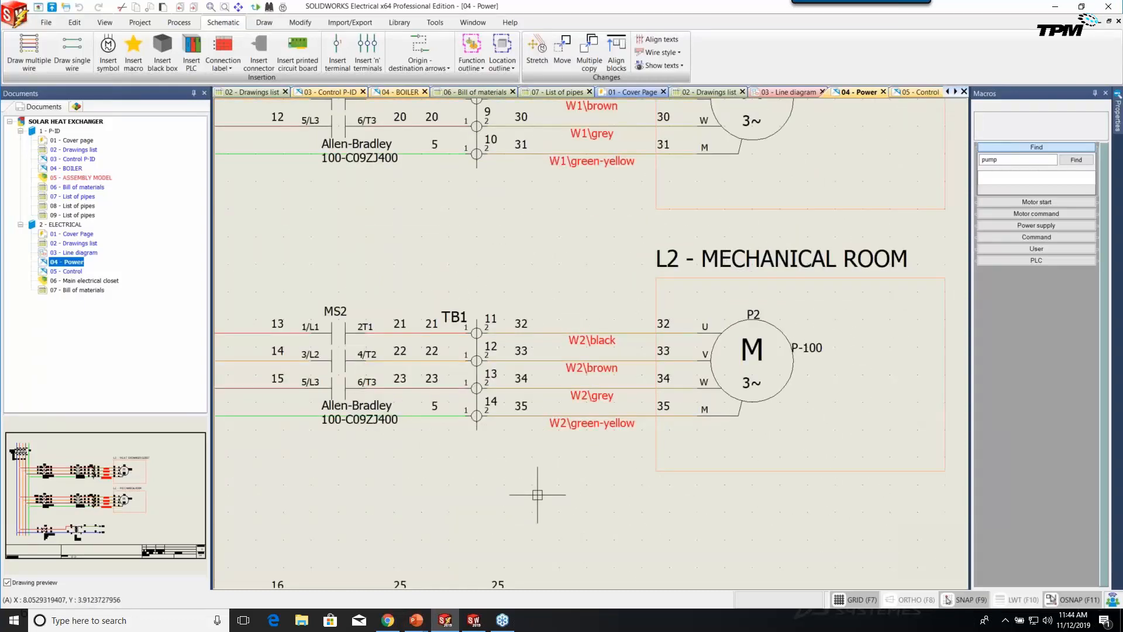
{"action": "scroll", "coordinate": [538, 494], "scroll_direction": "down", "scroll_amount": 3}
{"action": "scroll", "coordinate": [544, 394], "scroll_direction": "down", "scroll_amount": 3}
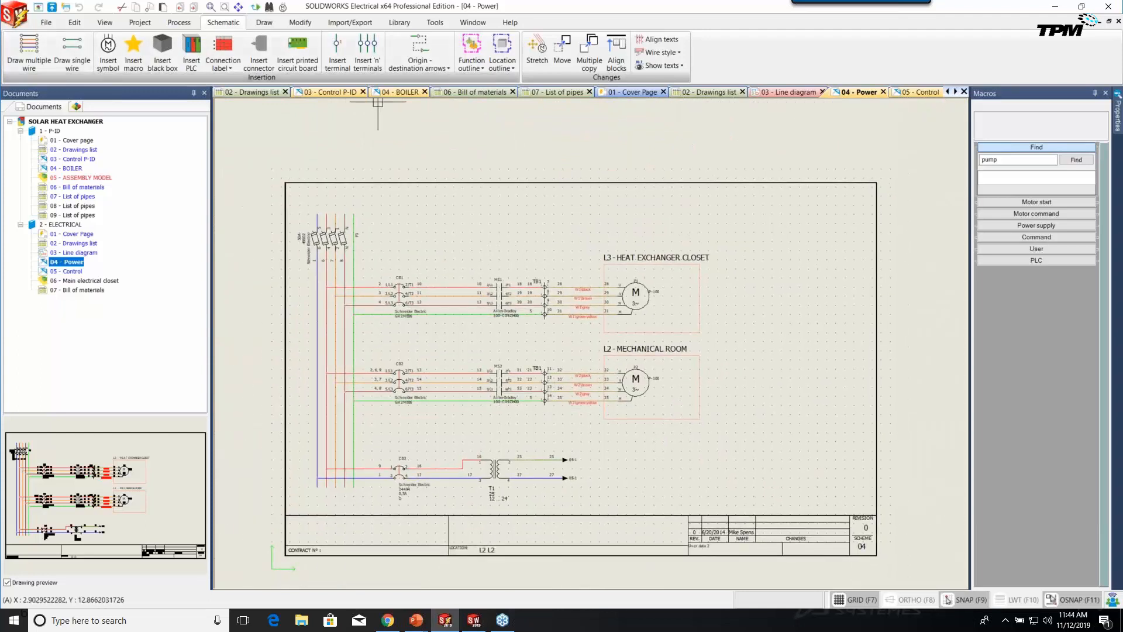
Browse the Import/Export, Processing and Project ribbon commands.
{"action": "left_click", "coordinate": [338, 24]}
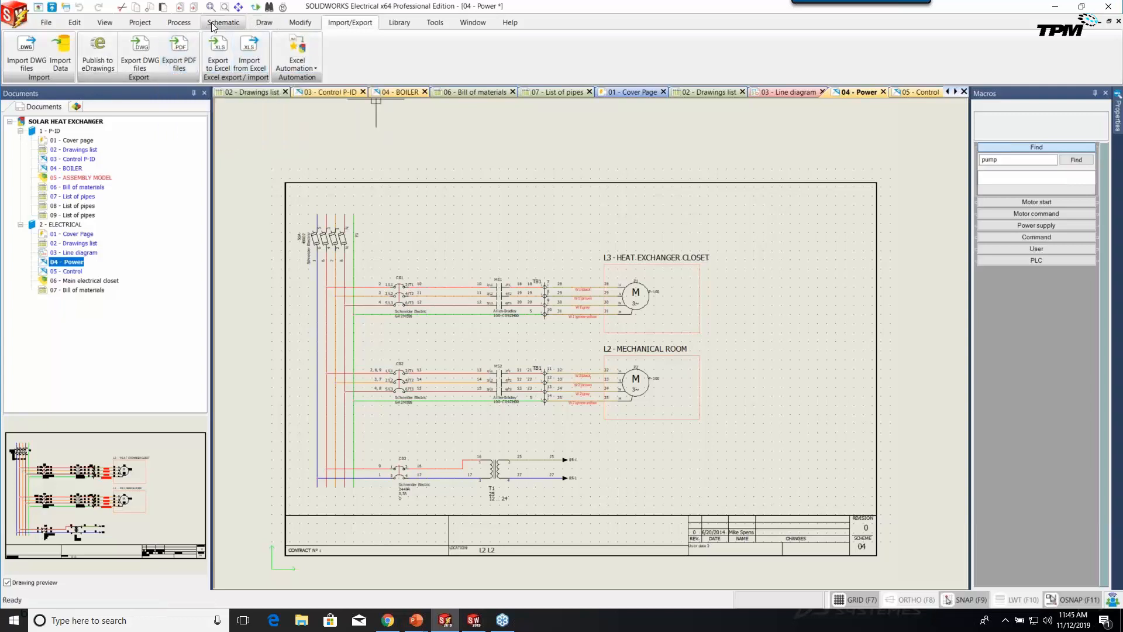
{"action": "left_click", "coordinate": [179, 23]}
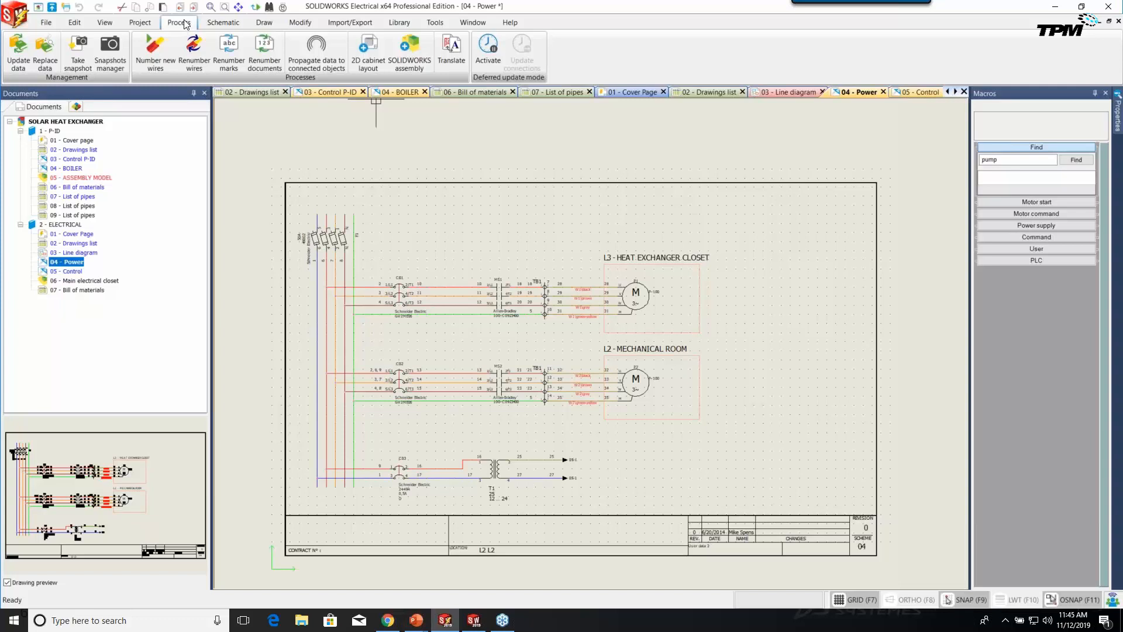
{"action": "left_click", "coordinate": [140, 23]}
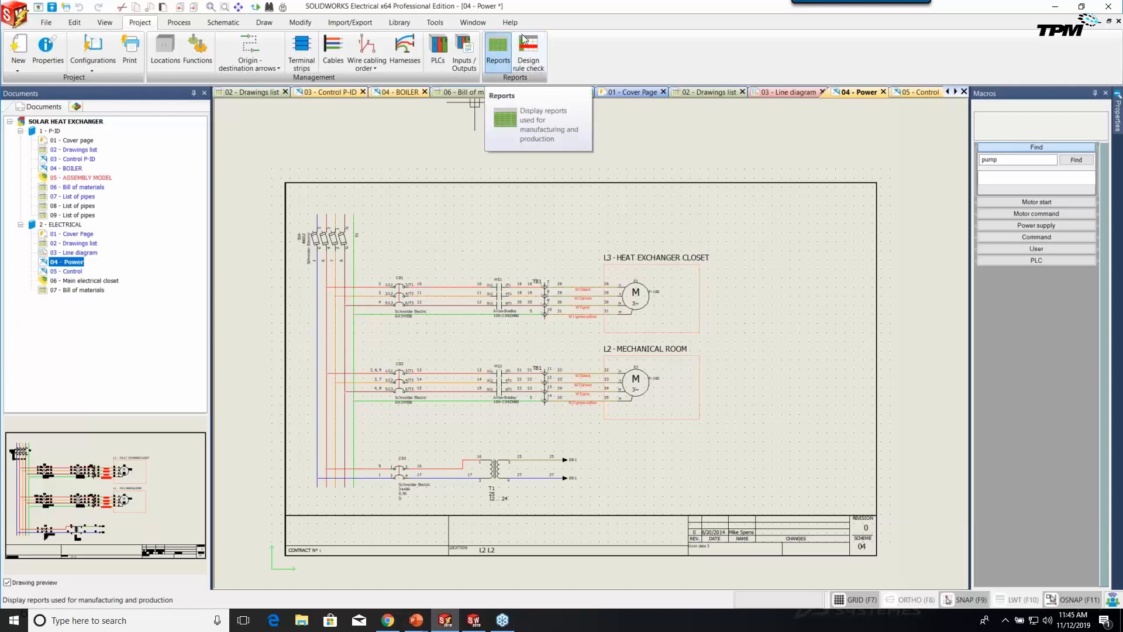
Add Bill Of Materials, List of pipes by line style and Drawings list reports in the Report manager.
{"action": "left_click", "coordinate": [498, 47]}
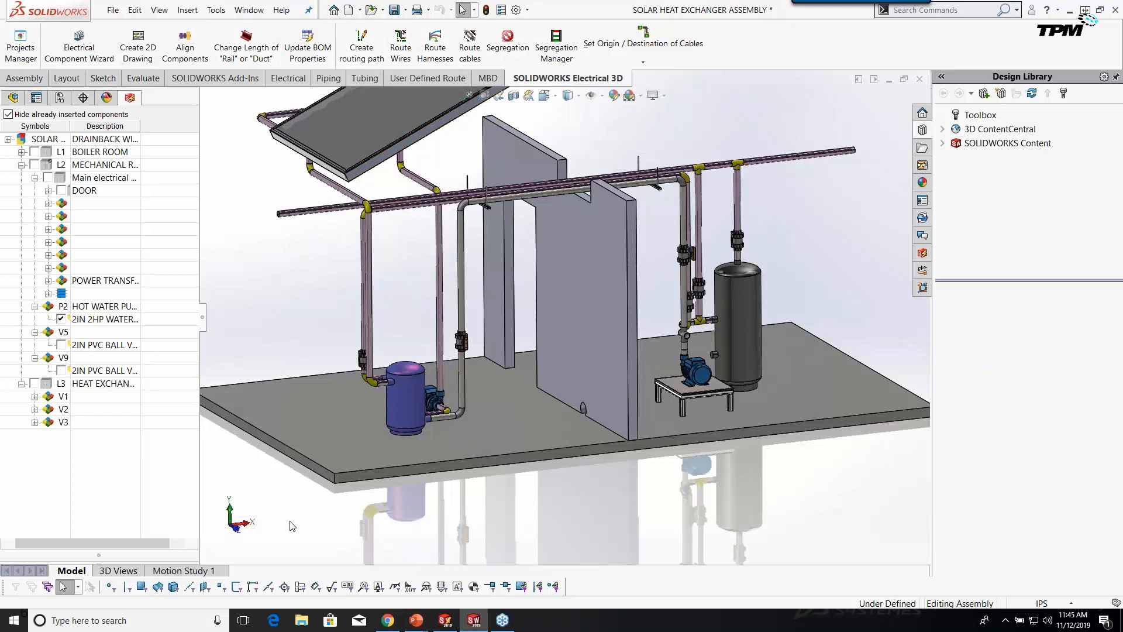
{"action": "left_click", "coordinate": [444, 620]}
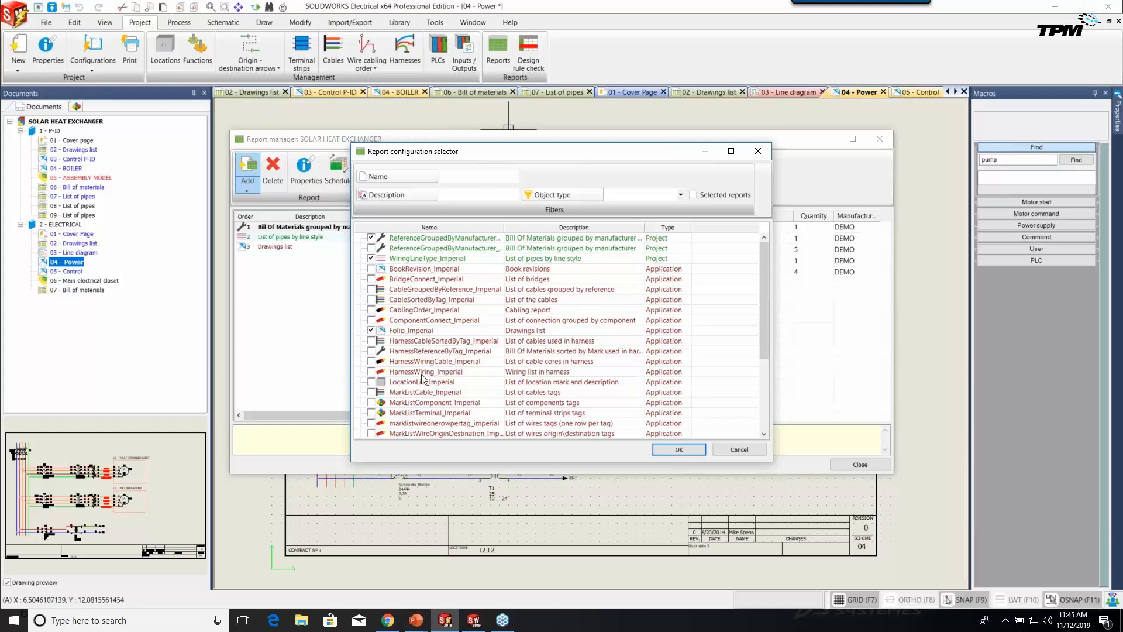
{"action": "left_click_drag", "start_coordinate": [766, 351], "coordinate": [775, 327]}
{"action": "left_click", "coordinate": [679, 449]}
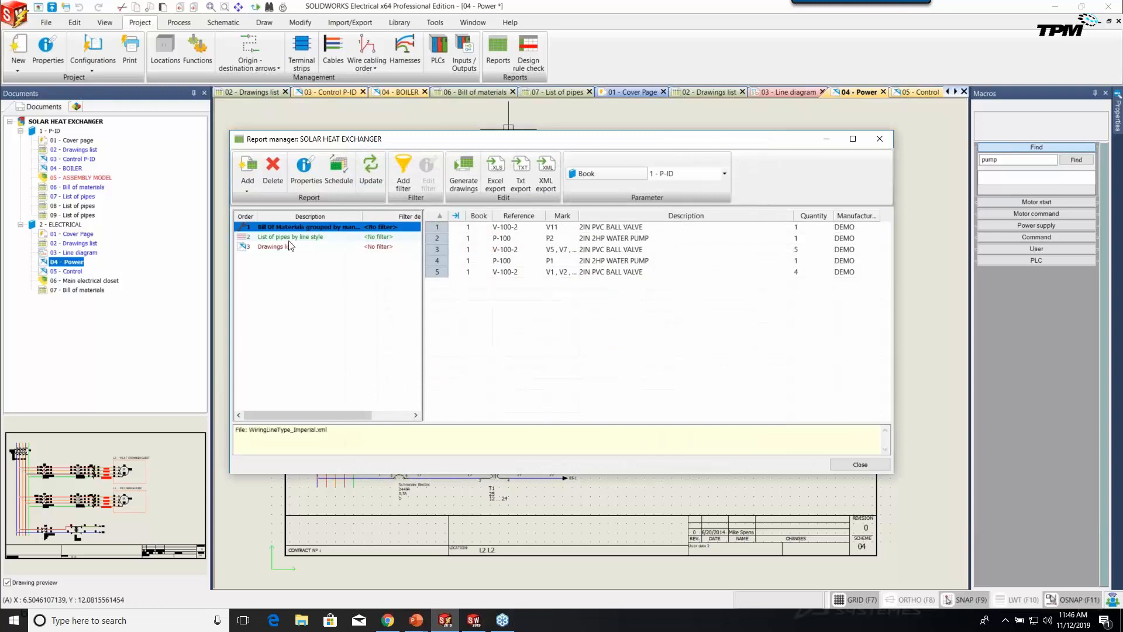
Inspect the Drawings list report's configuration, closing it without changes.
{"action": "left_click", "coordinate": [287, 247]}
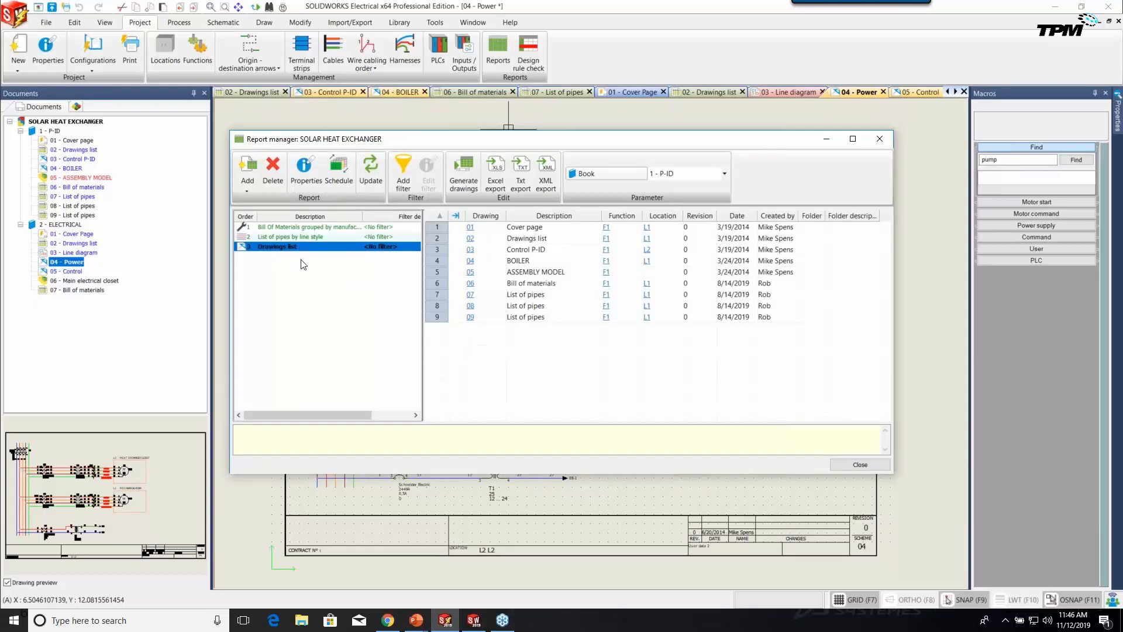
{"action": "left_click", "coordinate": [303, 180]}
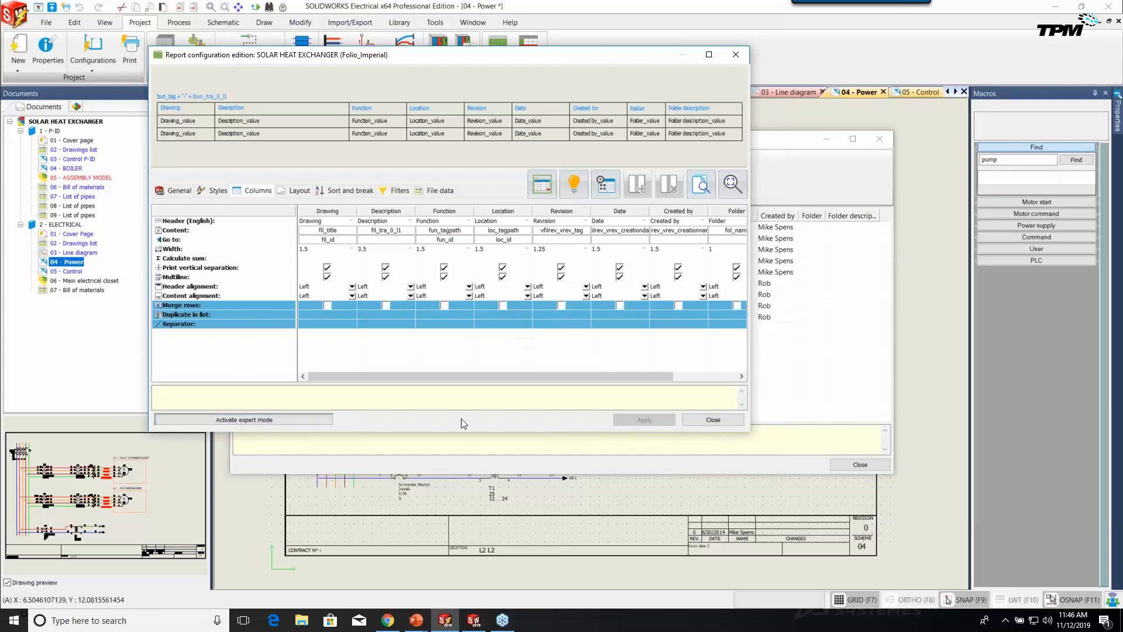
{"action": "left_click", "coordinate": [725, 420]}
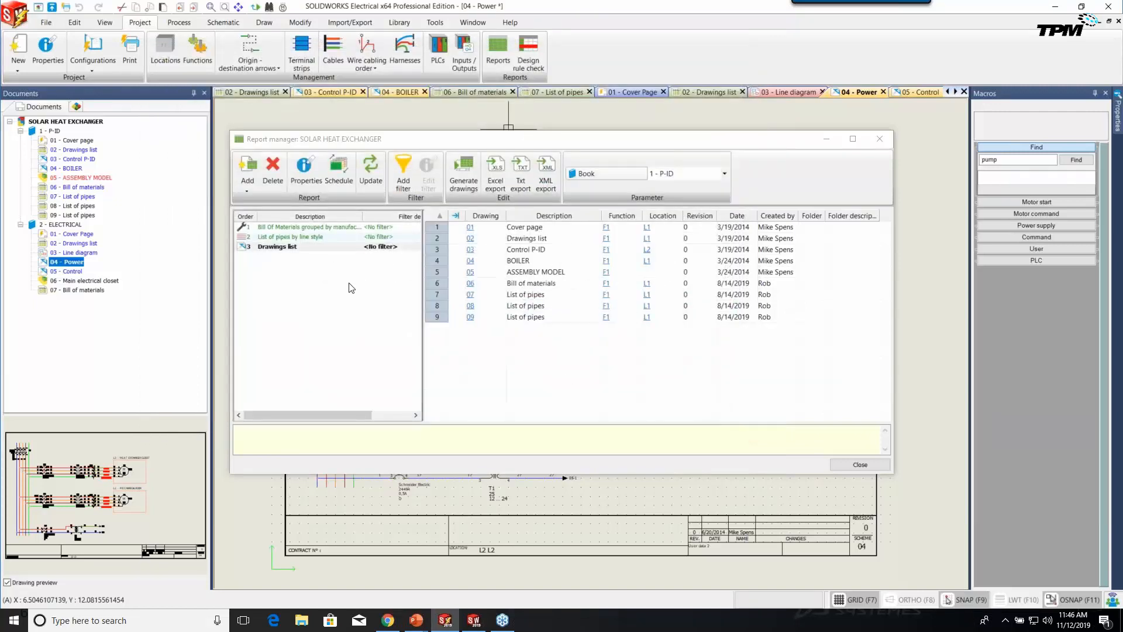
Preview the Bill of Materials, List of pipes and Drawings list reports in turn.
{"action": "left_click", "coordinate": [300, 228]}
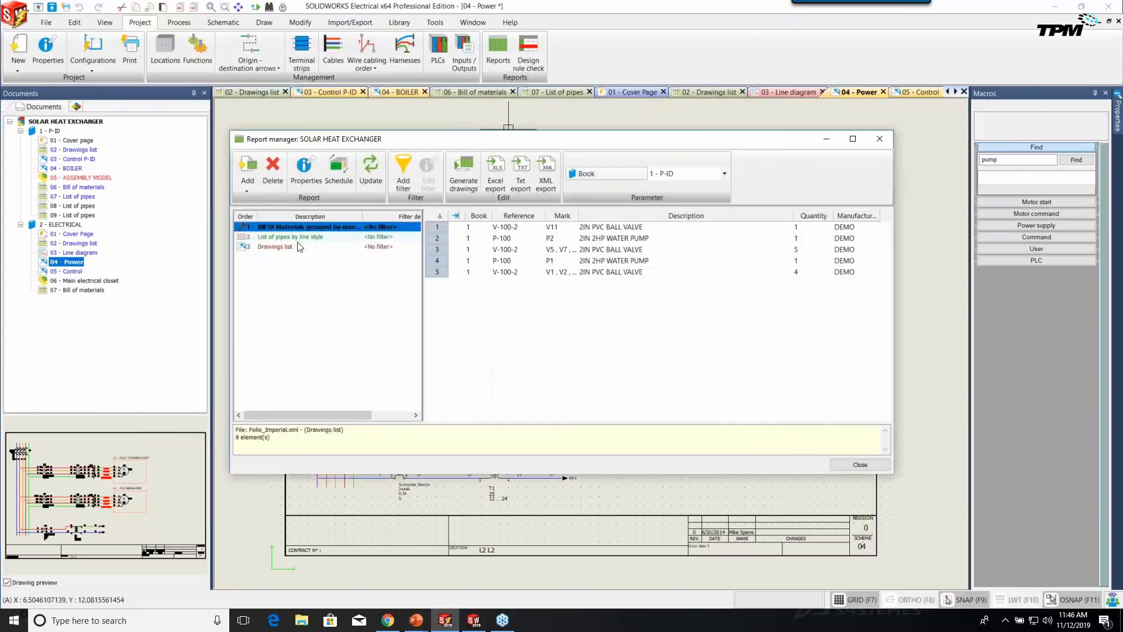
{"action": "left_click", "coordinate": [301, 239]}
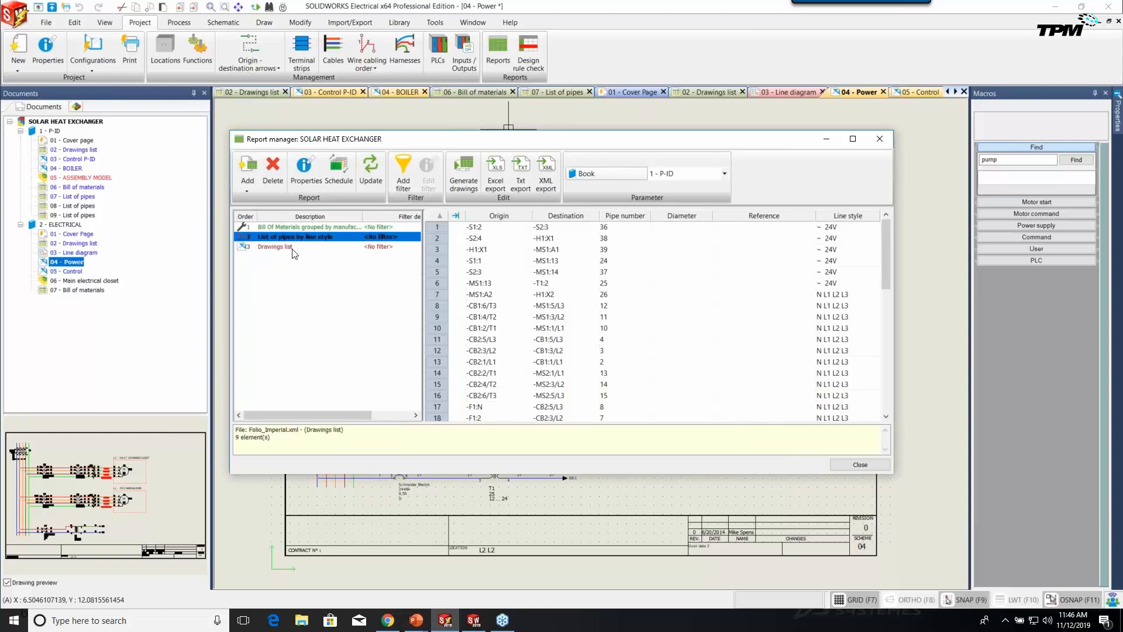
{"action": "left_click", "coordinate": [291, 248]}
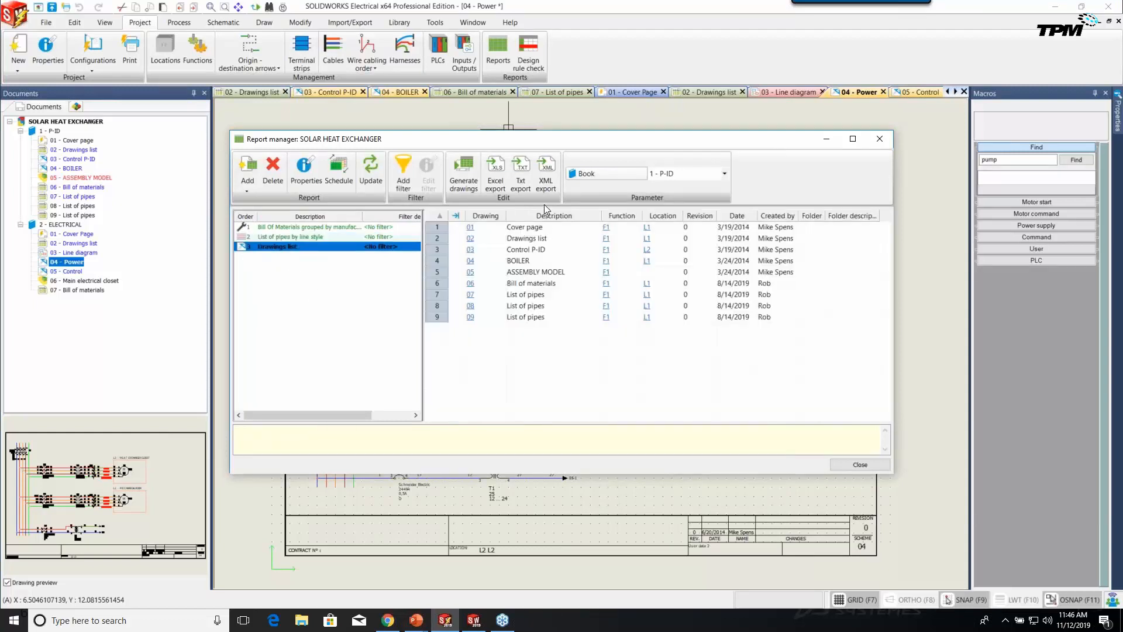
{"action": "left_click", "coordinate": [466, 186]}
Generate report drawings except the ELECTRICAL book's Bill of Materials and List of pipes, then close Report manager.
{"action": "left_click", "coordinate": [416, 284]}
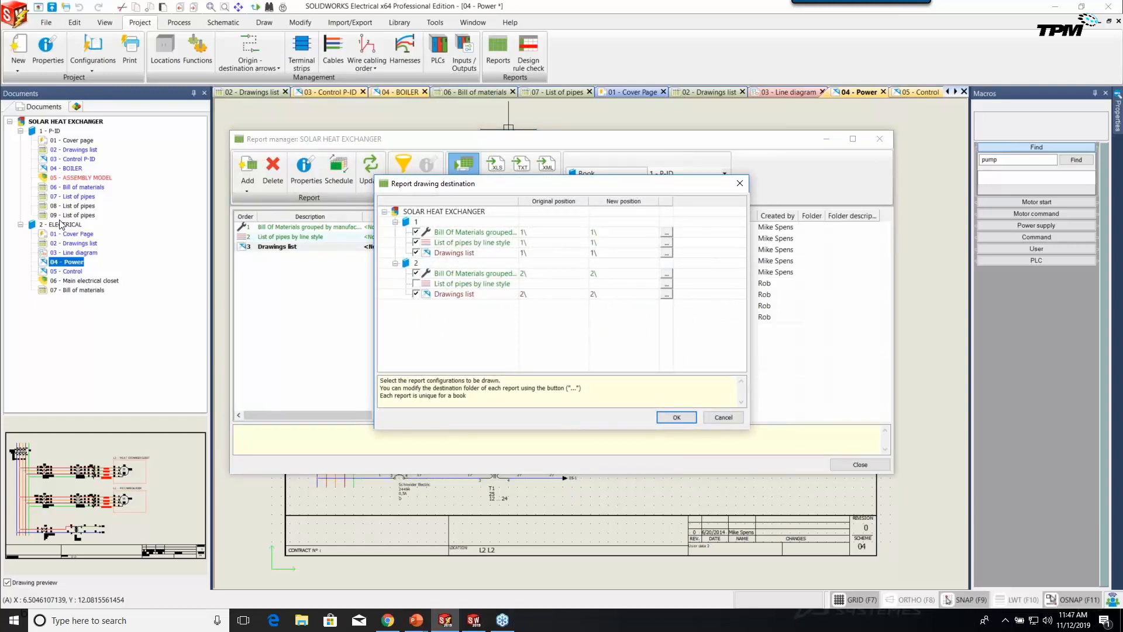
{"action": "left_click", "coordinate": [417, 273]}
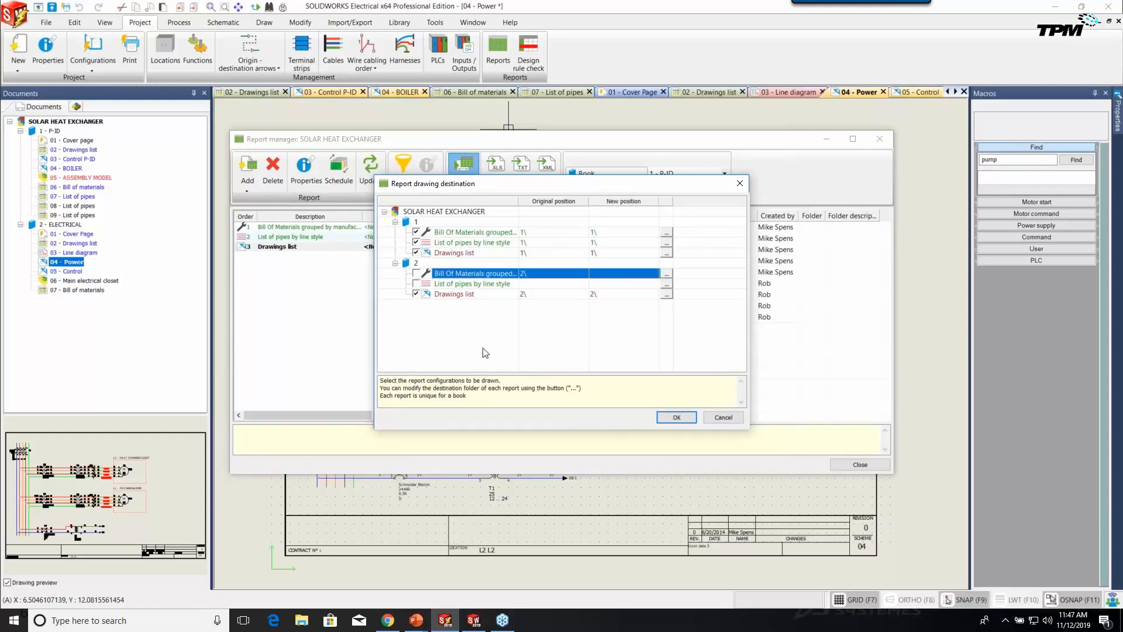
{"action": "left_click", "coordinate": [667, 417]}
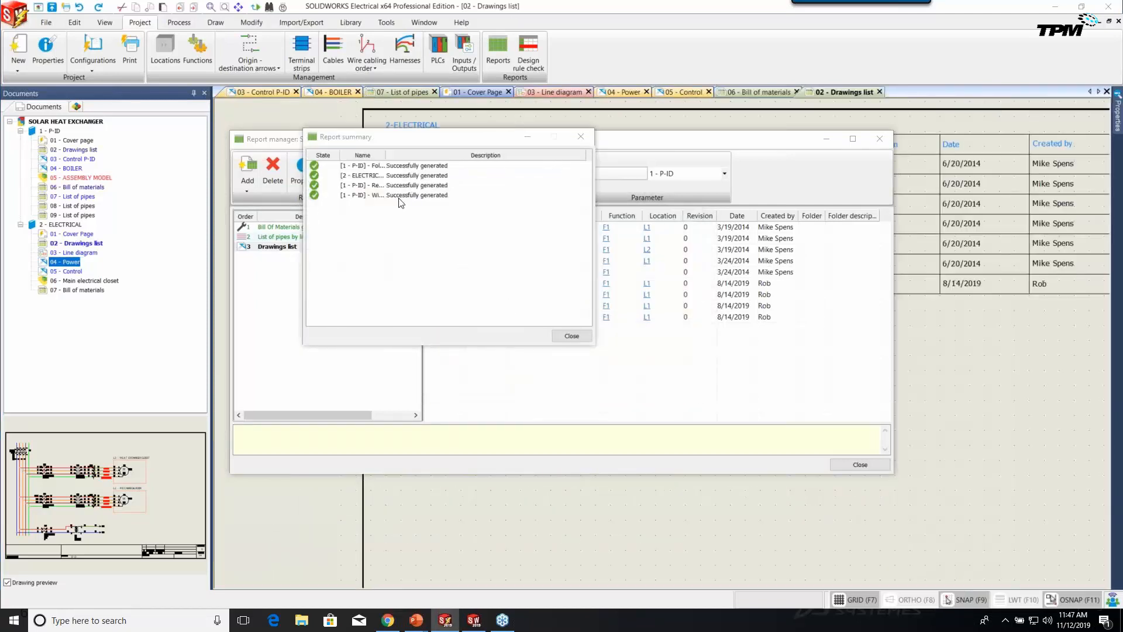
{"action": "left_click", "coordinate": [571, 337]}
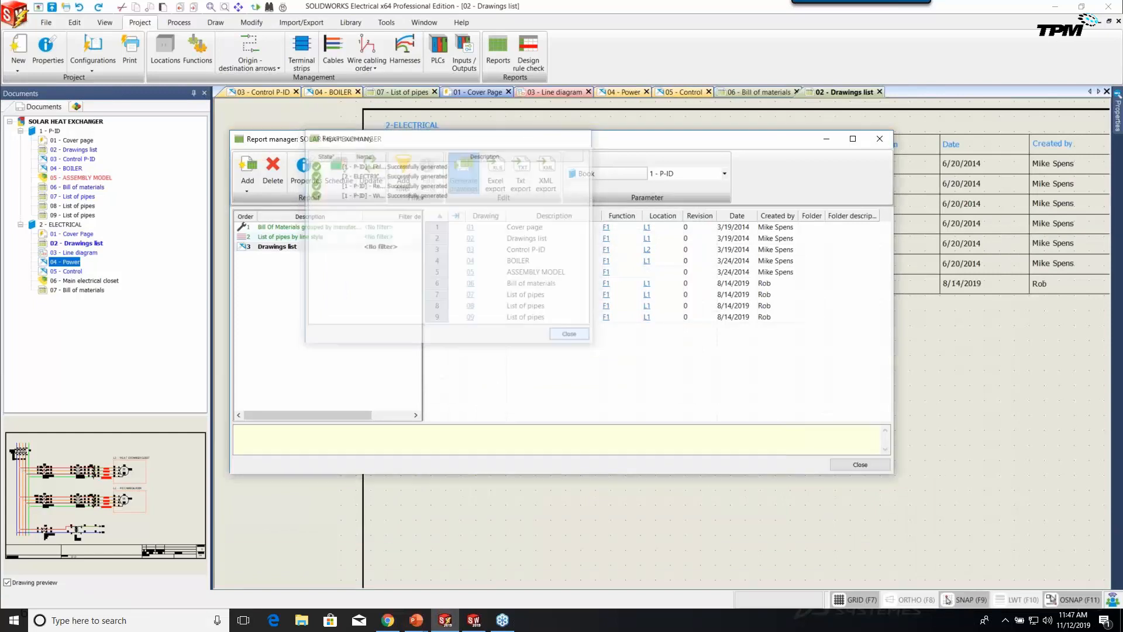
{"action": "left_click", "coordinate": [860, 465]}
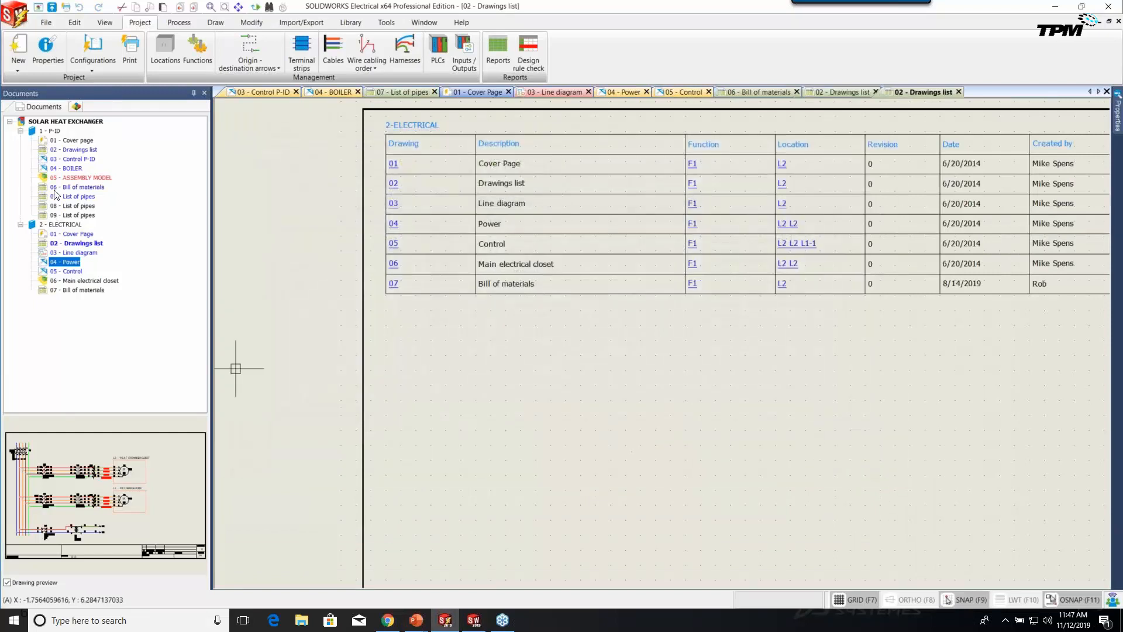
Open the regenerated 06 - Bill of materials and 07, 08, 09 - List of pipes drawings.
{"action": "double_click", "coordinate": [56, 187]}
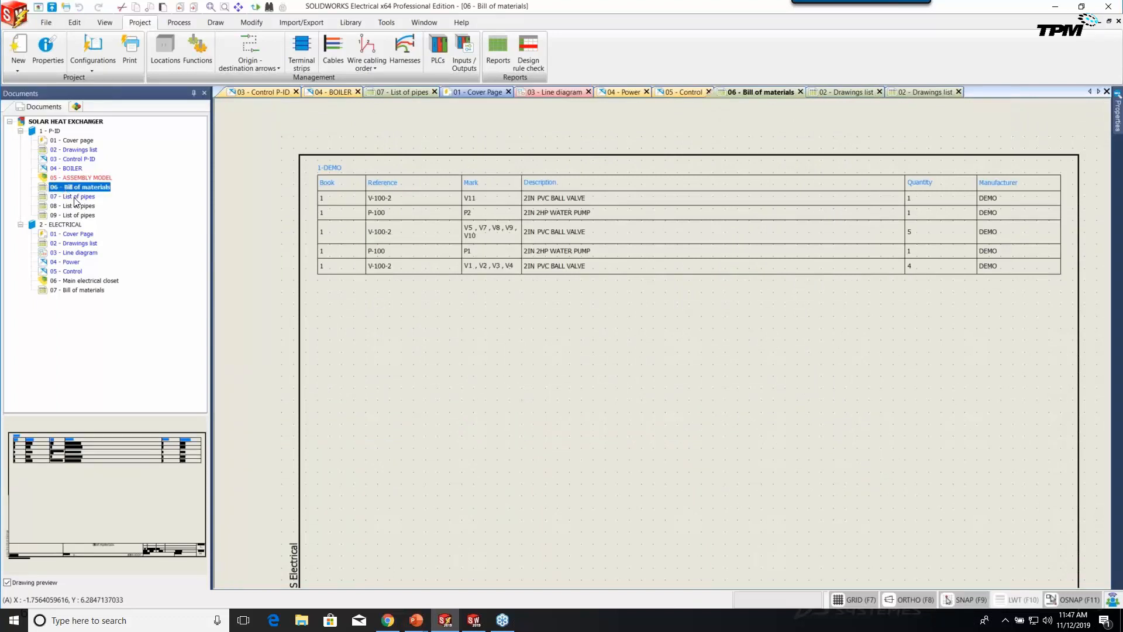
{"action": "double_click", "coordinate": [76, 200]}
{"action": "double_click", "coordinate": [76, 206]}
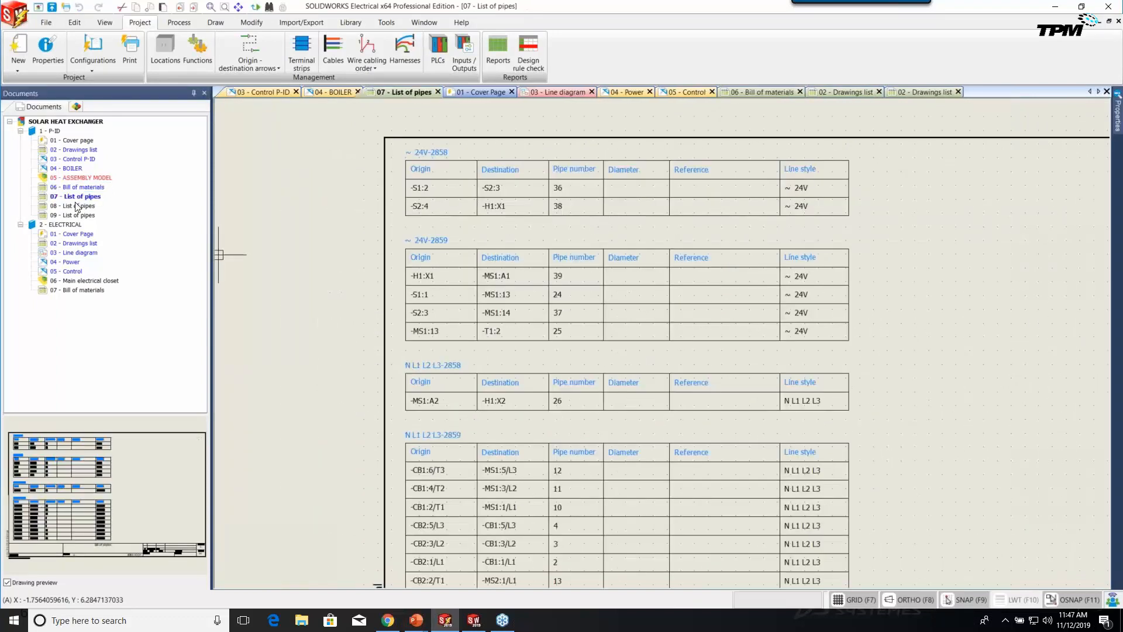
{"action": "left_click", "coordinate": [78, 215]}
{"action": "double_click", "coordinate": [78, 215]}
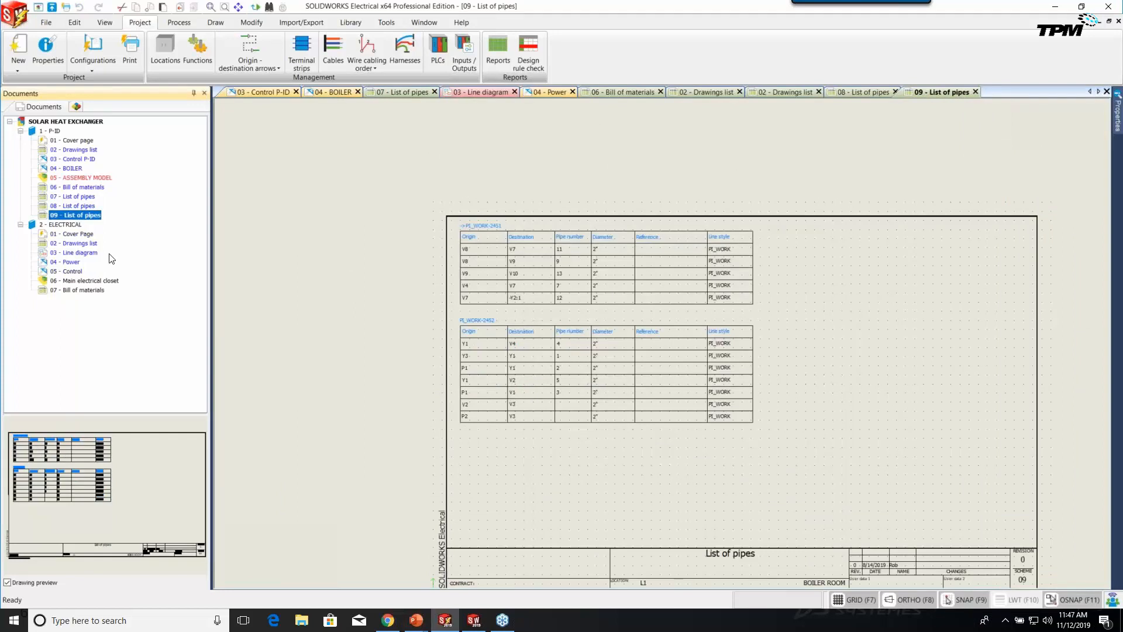
{"action": "left_click", "coordinate": [315, 25]}
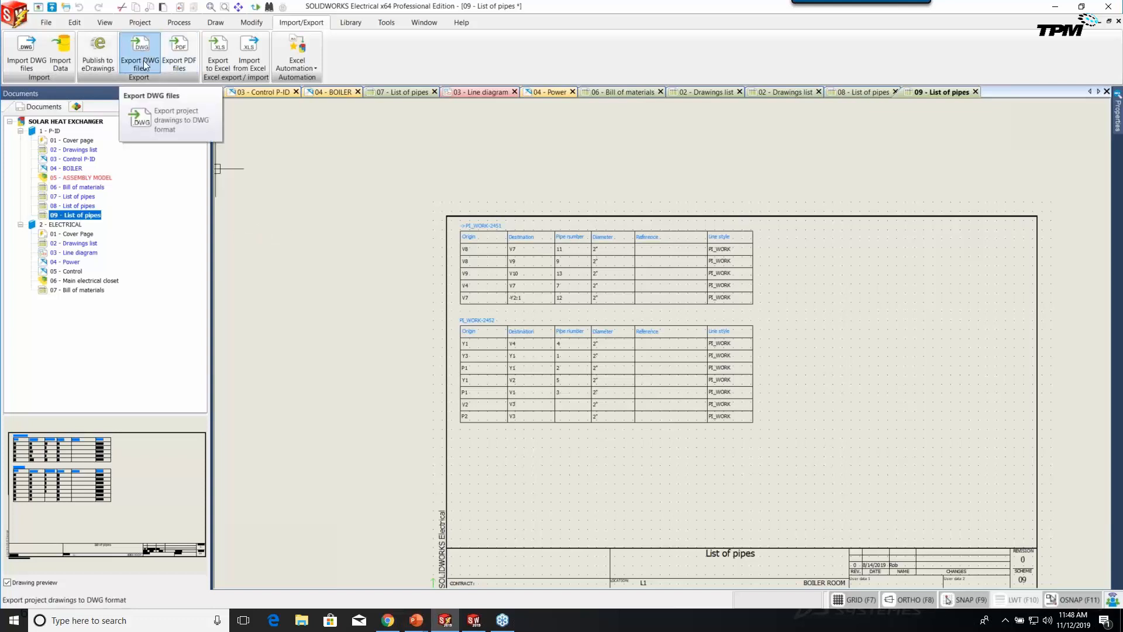
Show the whole 03 - Line diagram sheet, then advance to the SOLIDWORKS Electrical for P&ID slide.
{"action": "mouse_move", "coordinate": [828, 436]}
{"action": "middle_mouse_down"}
{"action": "mouse_move", "coordinate": [799, 388]}
{"action": "mouse_move", "coordinate": [760, 378]}
{"action": "middle_mouse_up"}
{"action": "scroll", "coordinate": [799, 388], "scroll_direction": "up", "scroll_amount": 1}
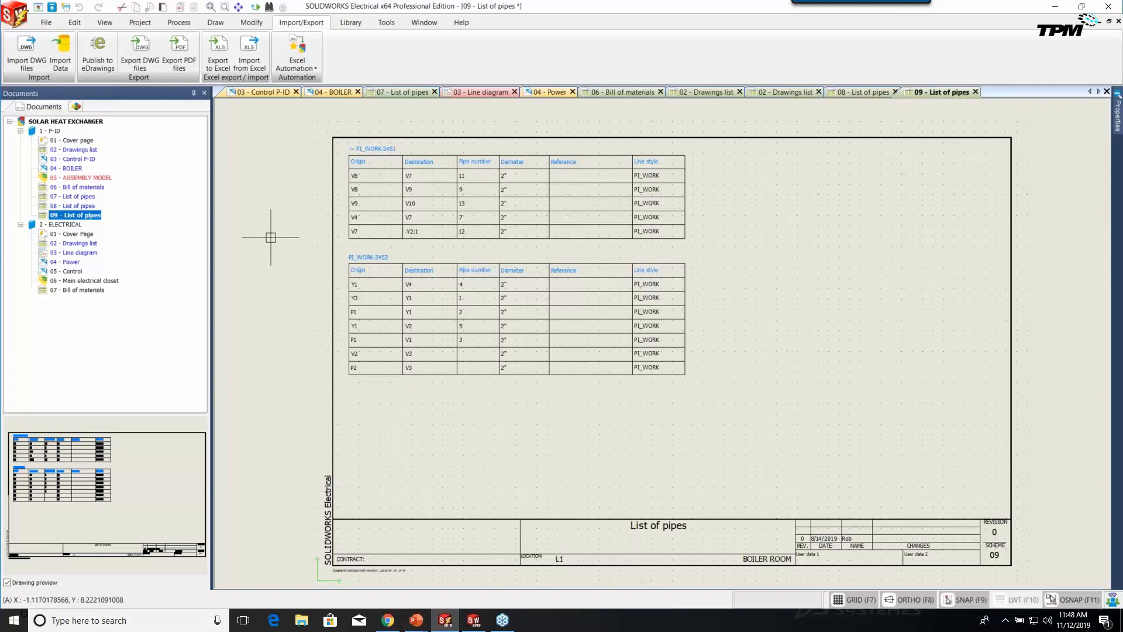
{"action": "double_click", "coordinate": [75, 252]}
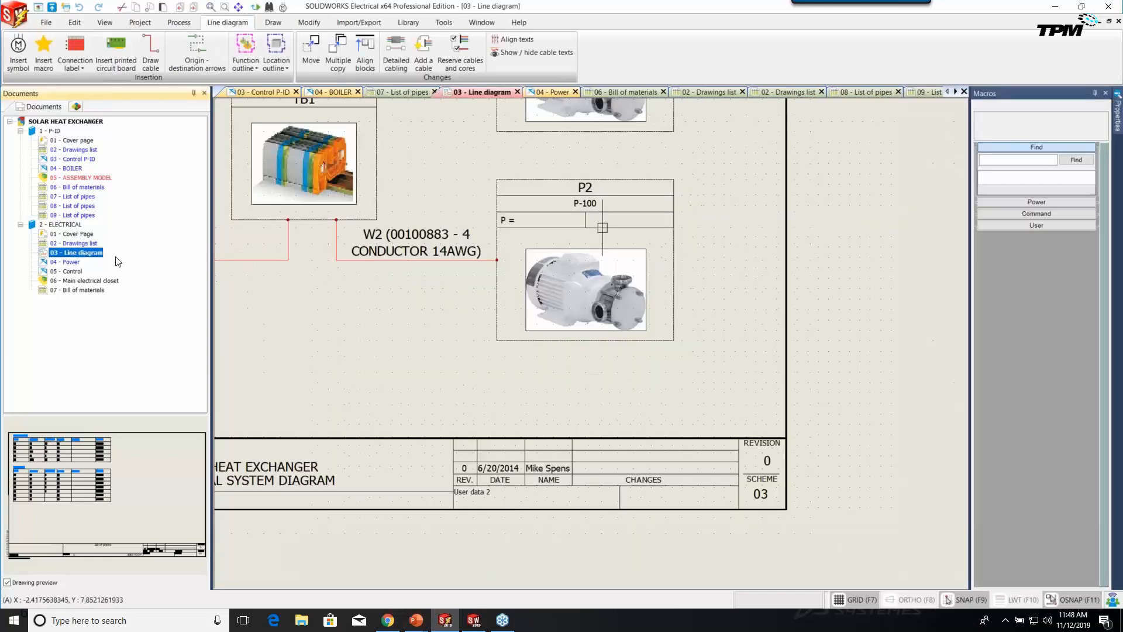
{"action": "scroll", "coordinate": [519, 354], "scroll_direction": "down", "scroll_amount": 3}
{"action": "middle_click_drag", "start_coordinate": [446, 277], "coordinate": [667, 379]}
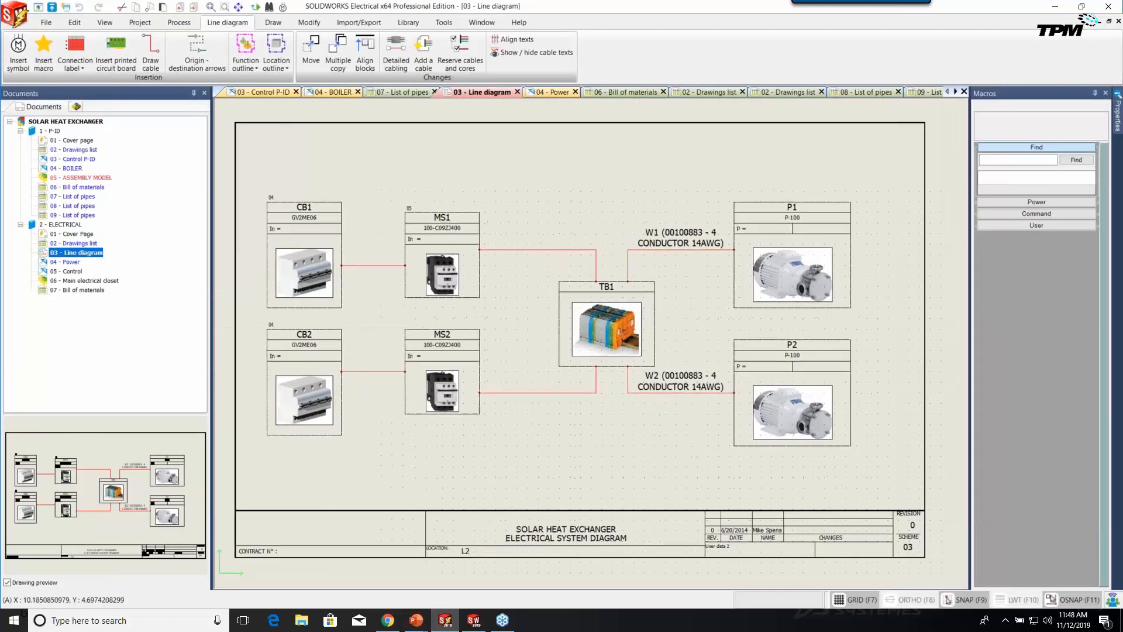
{"action": "scroll", "coordinate": [624, 339], "scroll_direction": "down", "scroll_amount": 1}
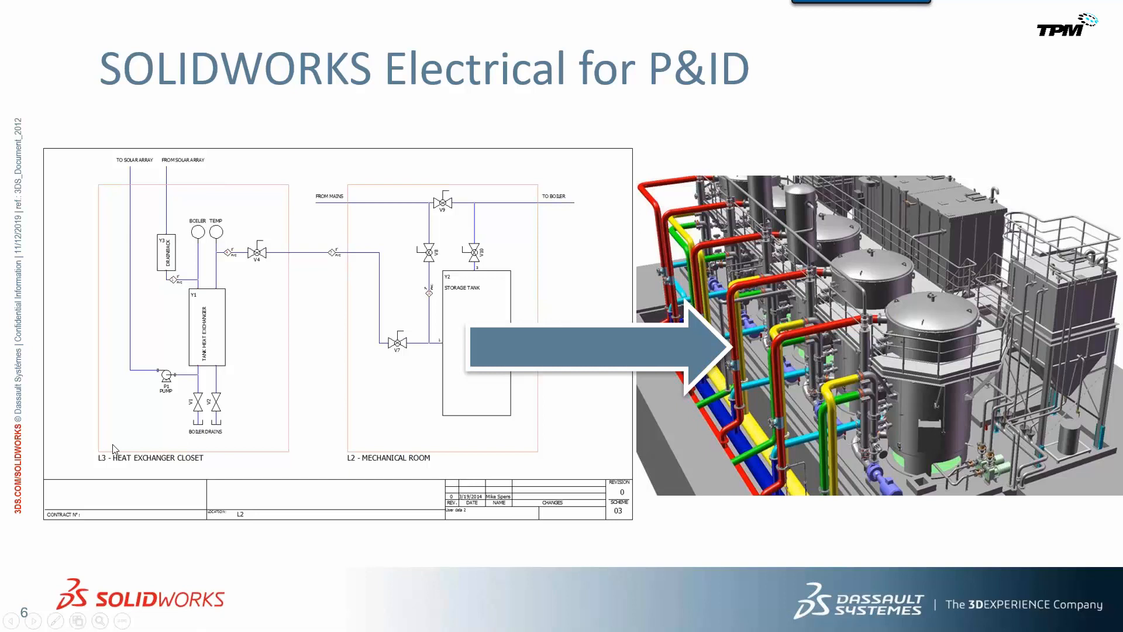
{"action": "key", "text": "Right"}
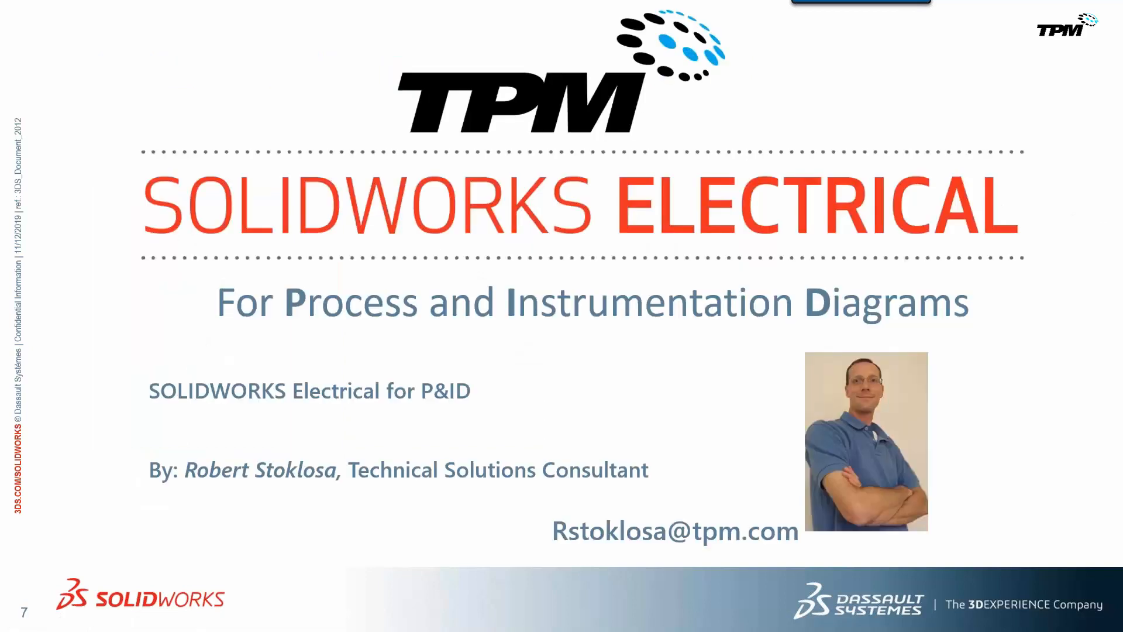